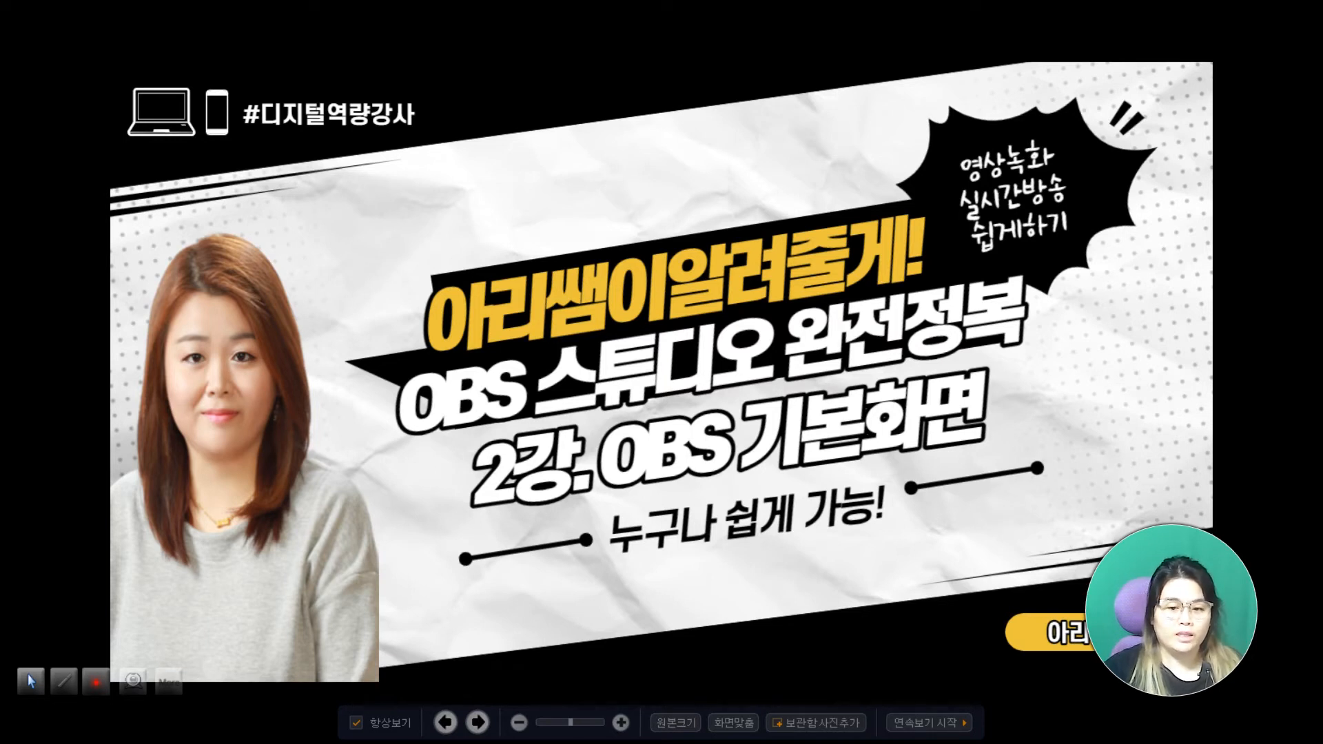
Leave the slideshow, mark the OBS Studio desktop shortcut with a red pen box and arrow, and clear the ink
key(Escape)
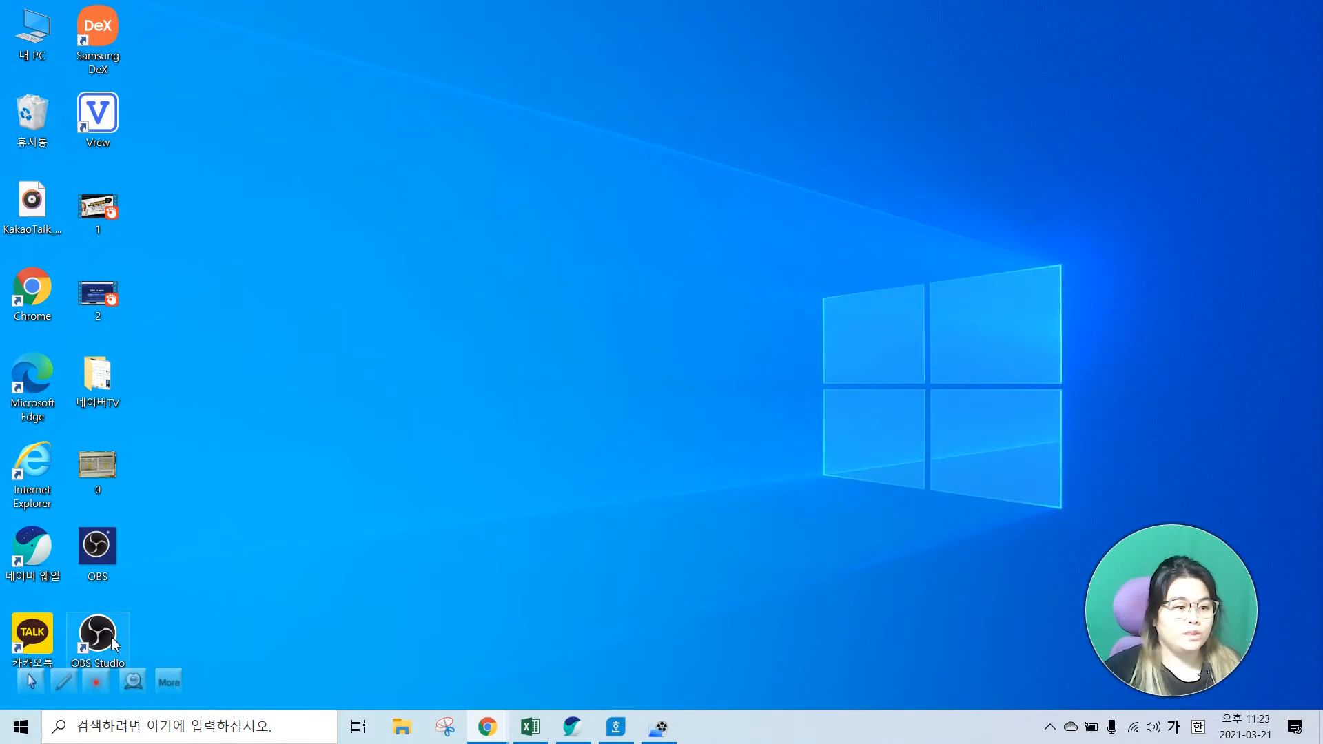
click(62, 682)
mouse_move(171, 602)
mouse_down()
mouse_move(89, 599)
mouse_move(145, 680)
mouse_move(93, 590)
mouse_up()
mouse_move(271, 549)
mouse_down()
mouse_move(190, 603)
mouse_move(213, 630)
mouse_move(222, 599)
mouse_move(194, 591)
mouse_up()
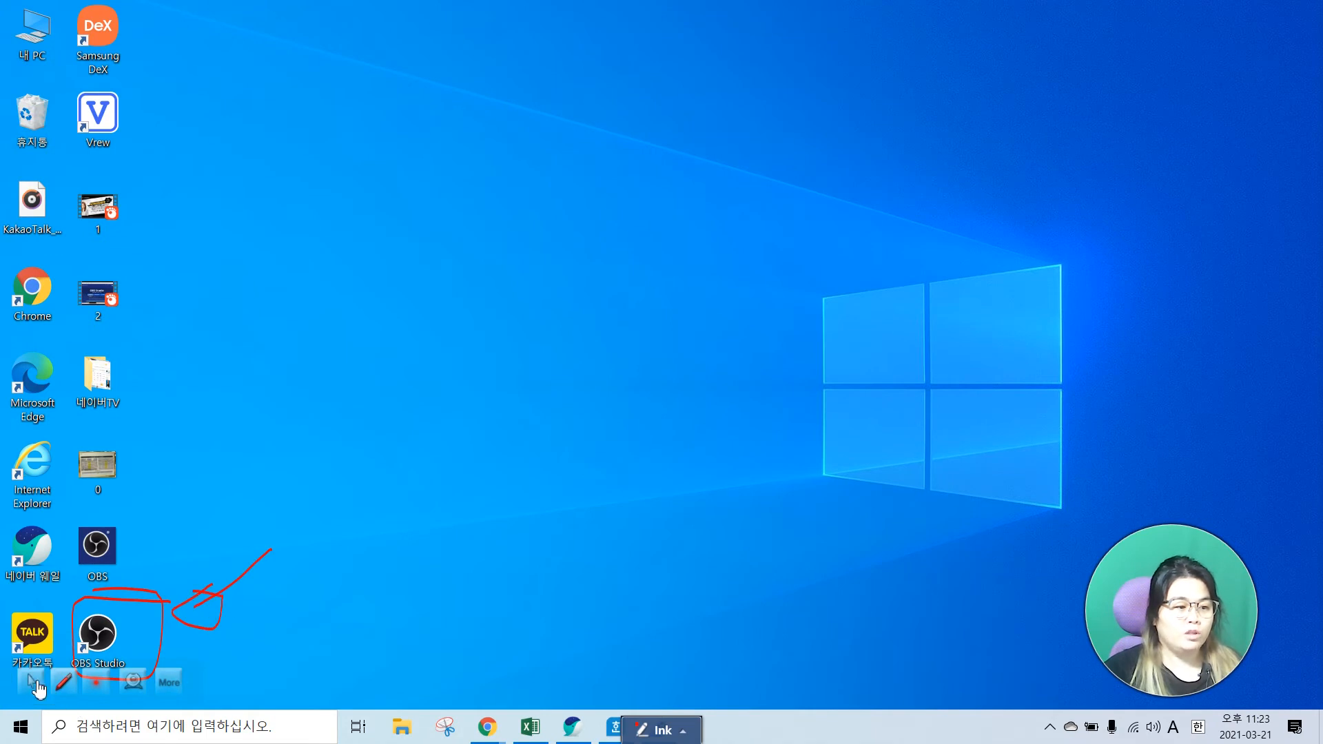
click(31, 681)
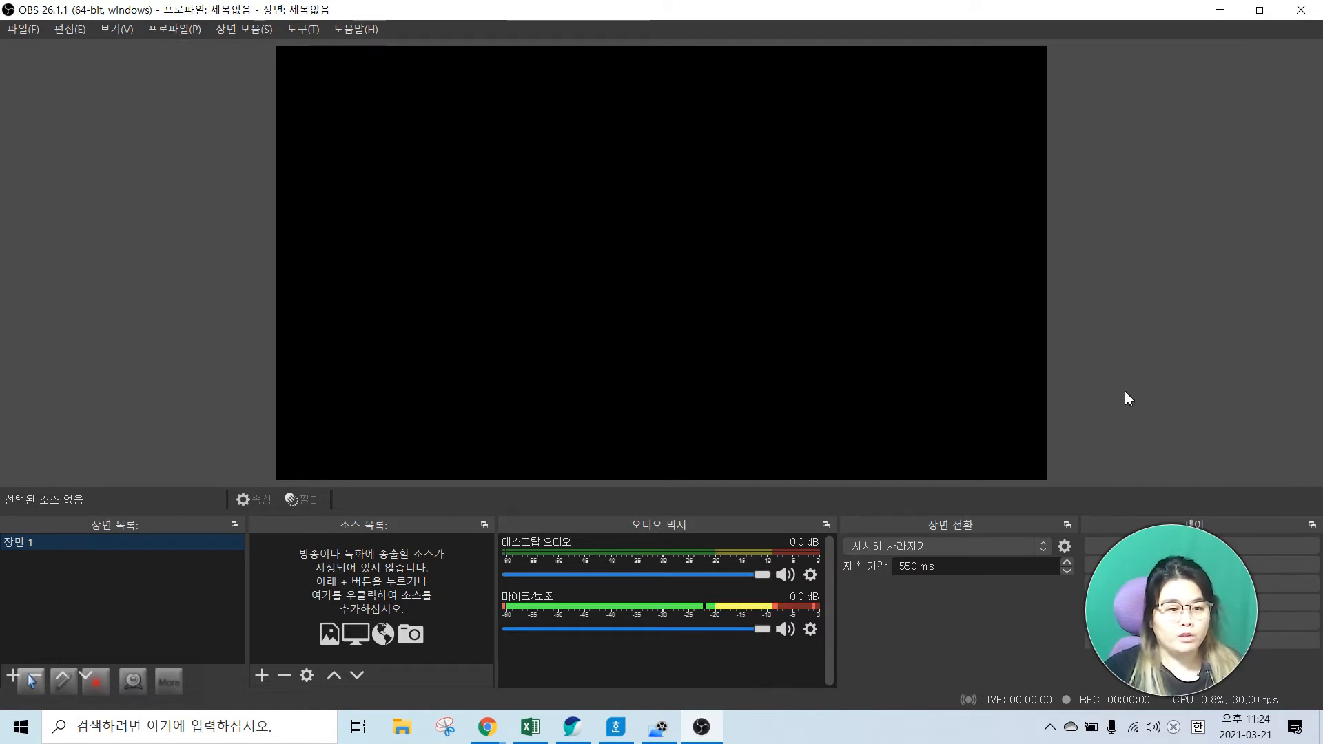
Outline the preview area with the red screen pen and handwrite 미리보기 inside it
drag(1186, 612, 1207, 362)
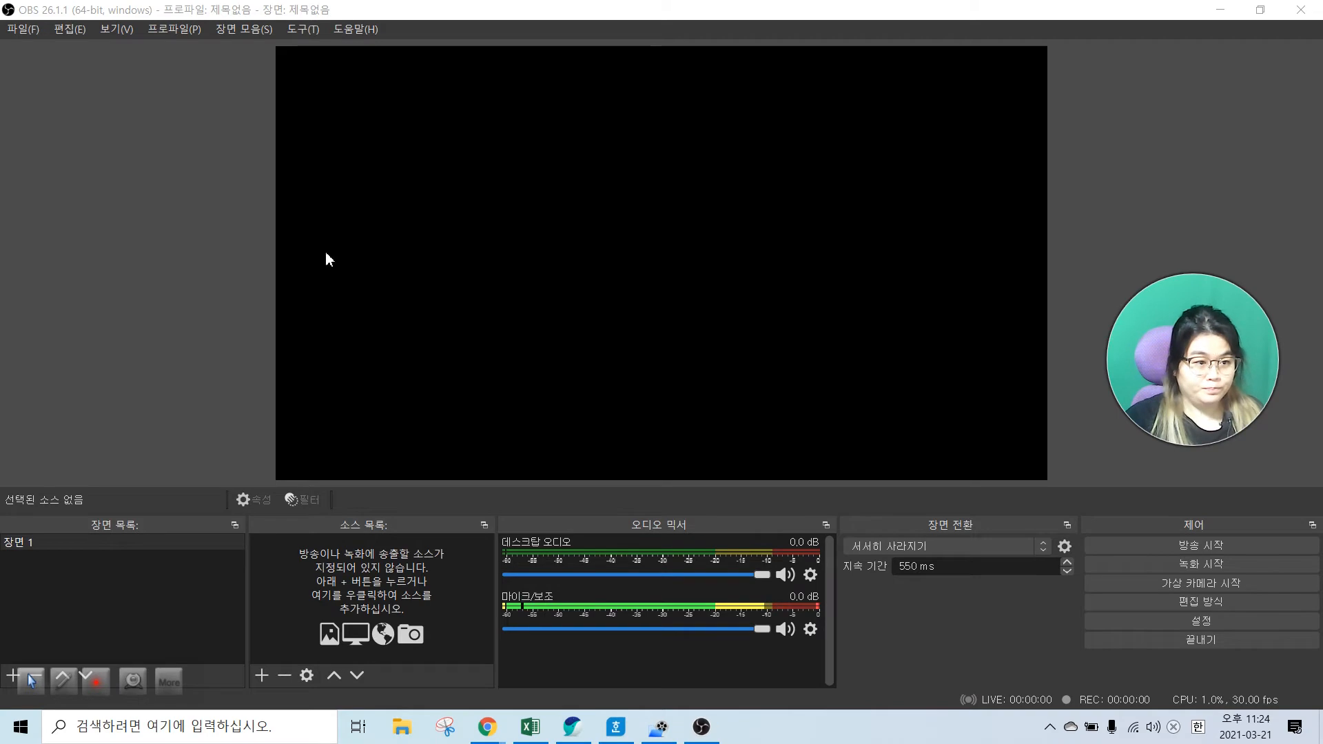
click(64, 680)
mouse_move(970, 91)
mouse_down()
mouse_move(506, 111)
mouse_move(434, 181)
mouse_move(631, 448)
mouse_move(972, 395)
mouse_move(972, 155)
mouse_move(770, 114)
mouse_up()
mouse_move(481, 259)
mouse_down()
mouse_move(512, 258)
mouse_move(501, 304)
mouse_up()
drag(491, 259, 518, 307)
drag(530, 250, 572, 350)
mouse_move(581, 261)
mouse_down()
mouse_move(621, 276)
mouse_move(628, 302)
mouse_up()
mouse_move(641, 248)
mouse_down()
mouse_move(661, 319)
mouse_move(741, 282)
mouse_move(720, 316)
mouse_up()
drag(703, 317, 770, 317)
mouse_move(756, 257)
mouse_down()
mouse_move(779, 258)
mouse_move(780, 300)
mouse_up()
drag(797, 241, 824, 306)
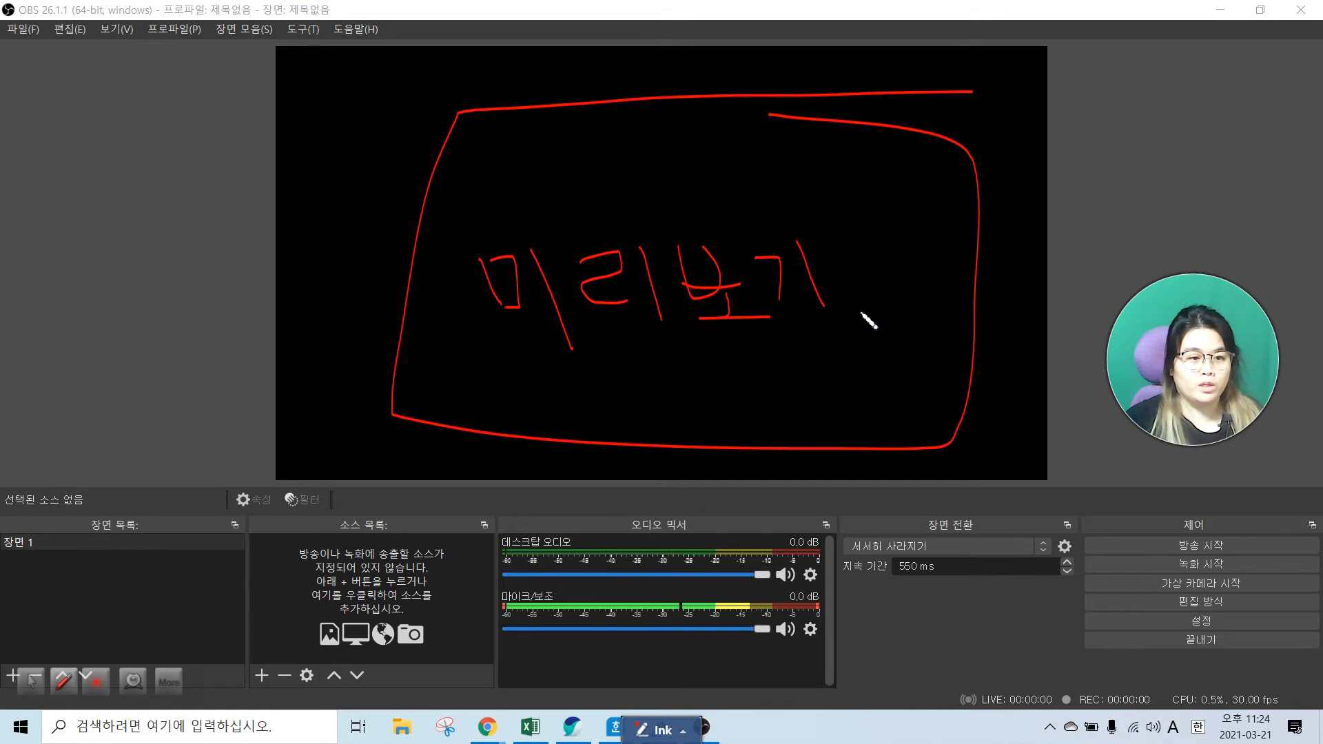
Mark the scene list with a red circle, arrow, handwritten 장면 and boxed numbers, and circle the source list heading
mouse_move(84, 412)
mouse_down()
mouse_move(80, 496)
mouse_move(112, 478)
mouse_up()
mouse_move(83, 547)
mouse_down()
mouse_move(121, 494)
mouse_move(74, 534)
mouse_move(112, 545)
mouse_up()
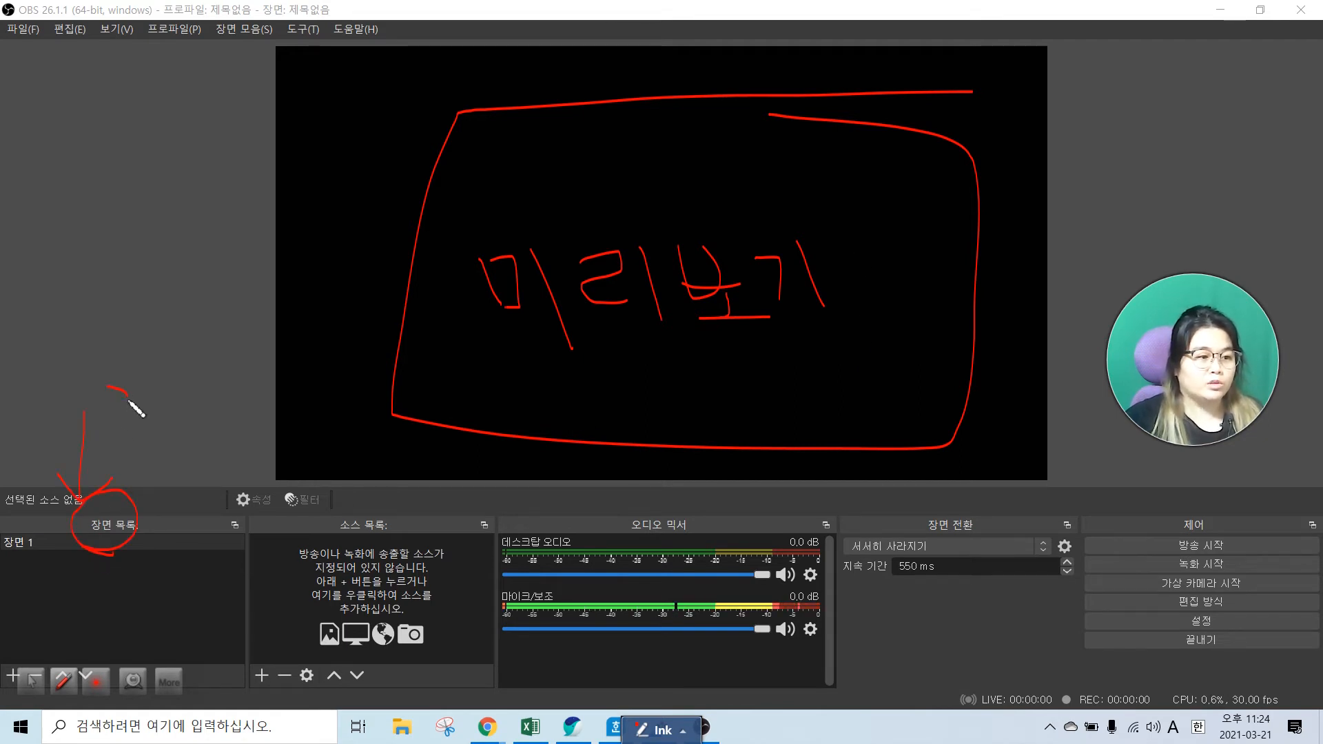
mouse_move(130, 385)
mouse_down()
mouse_move(140, 419)
mouse_move(162, 411)
mouse_up()
mouse_move(138, 426)
mouse_down()
mouse_move(195, 400)
mouse_move(170, 388)
mouse_move(197, 394)
mouse_move(187, 403)
mouse_move(215, 395)
mouse_move(214, 416)
mouse_move(176, 414)
mouse_move(171, 399)
mouse_move(239, 440)
mouse_up()
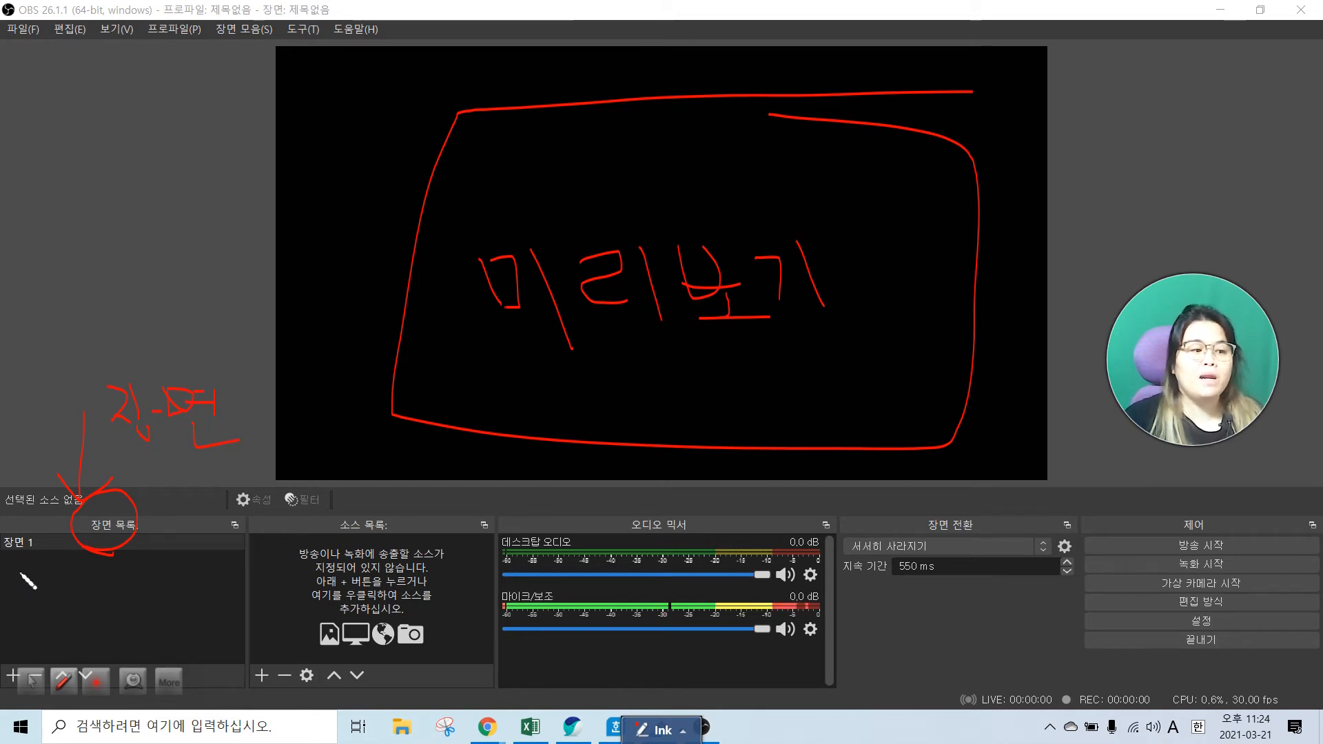
mouse_move(33, 517)
mouse_down()
mouse_move(26, 555)
mouse_move(64, 621)
mouse_move(157, 591)
mouse_up()
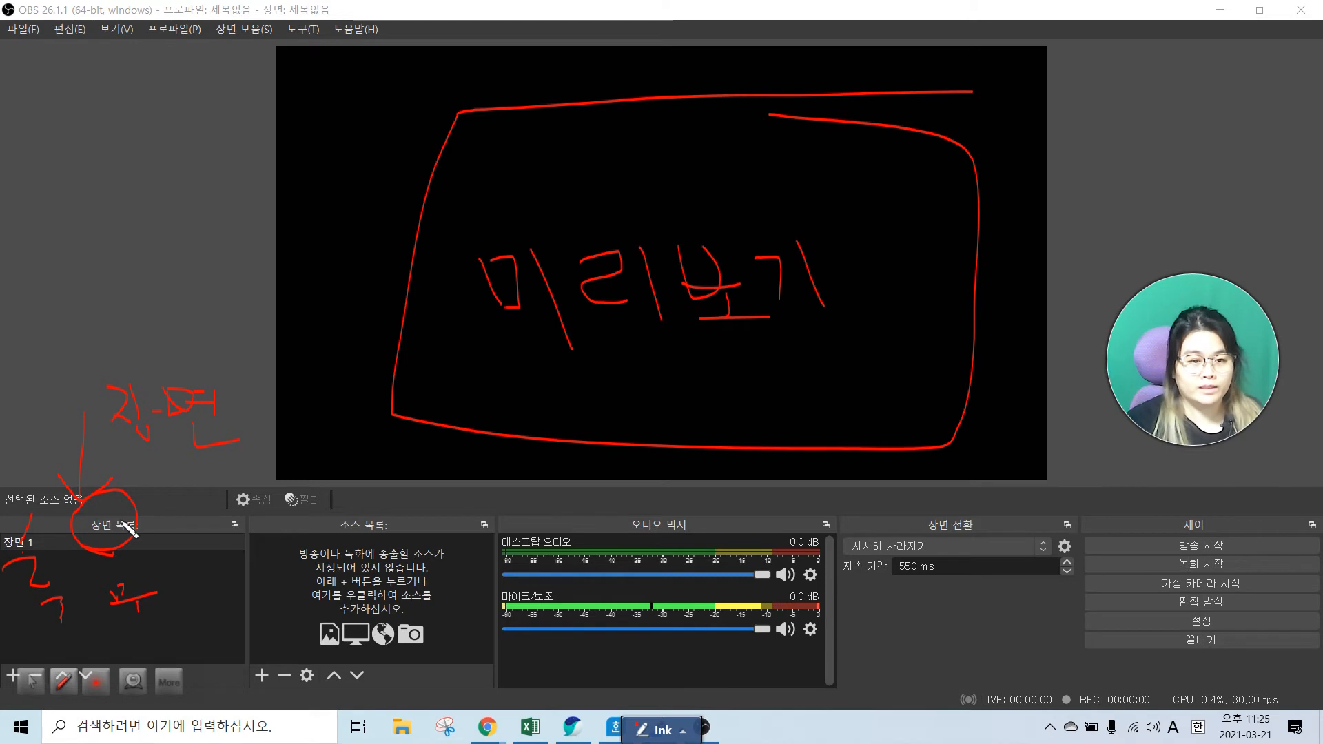
mouse_move(8, 519)
mouse_down()
mouse_move(10, 548)
mouse_move(69, 646)
mouse_move(84, 498)
mouse_move(8, 483)
mouse_move(4, 632)
mouse_move(60, 655)
mouse_up()
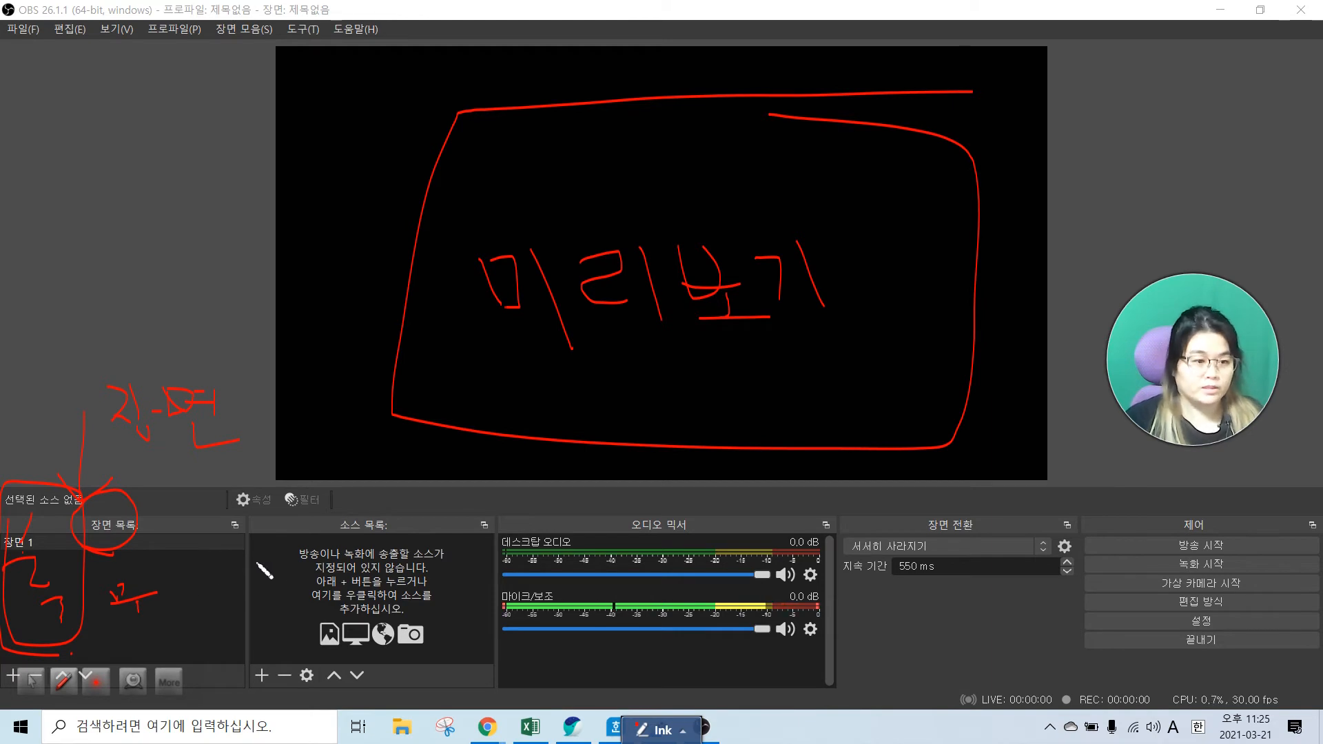
mouse_move(357, 541)
mouse_down()
mouse_move(356, 516)
mouse_move(336, 538)
mouse_up()
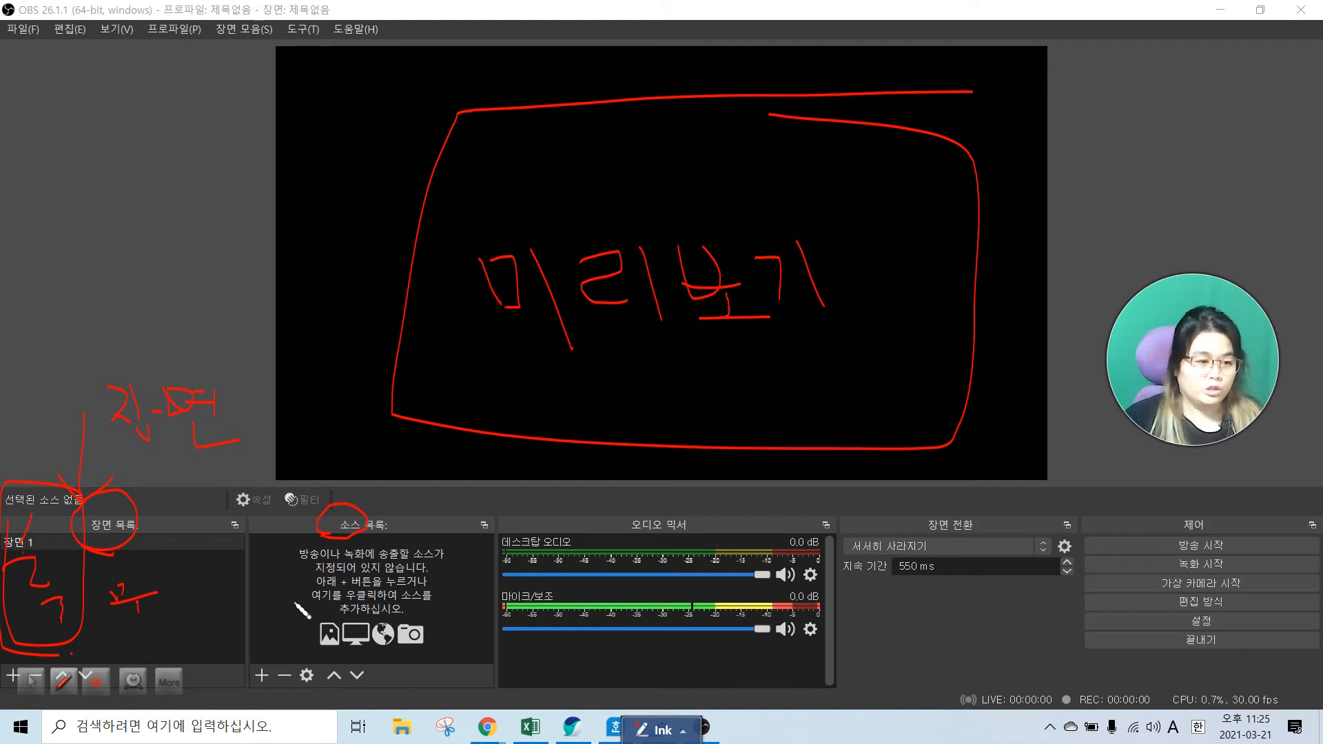
click(32, 681)
Look through the source types that can be added to 장면 1 without adding one
right_click(292, 602)
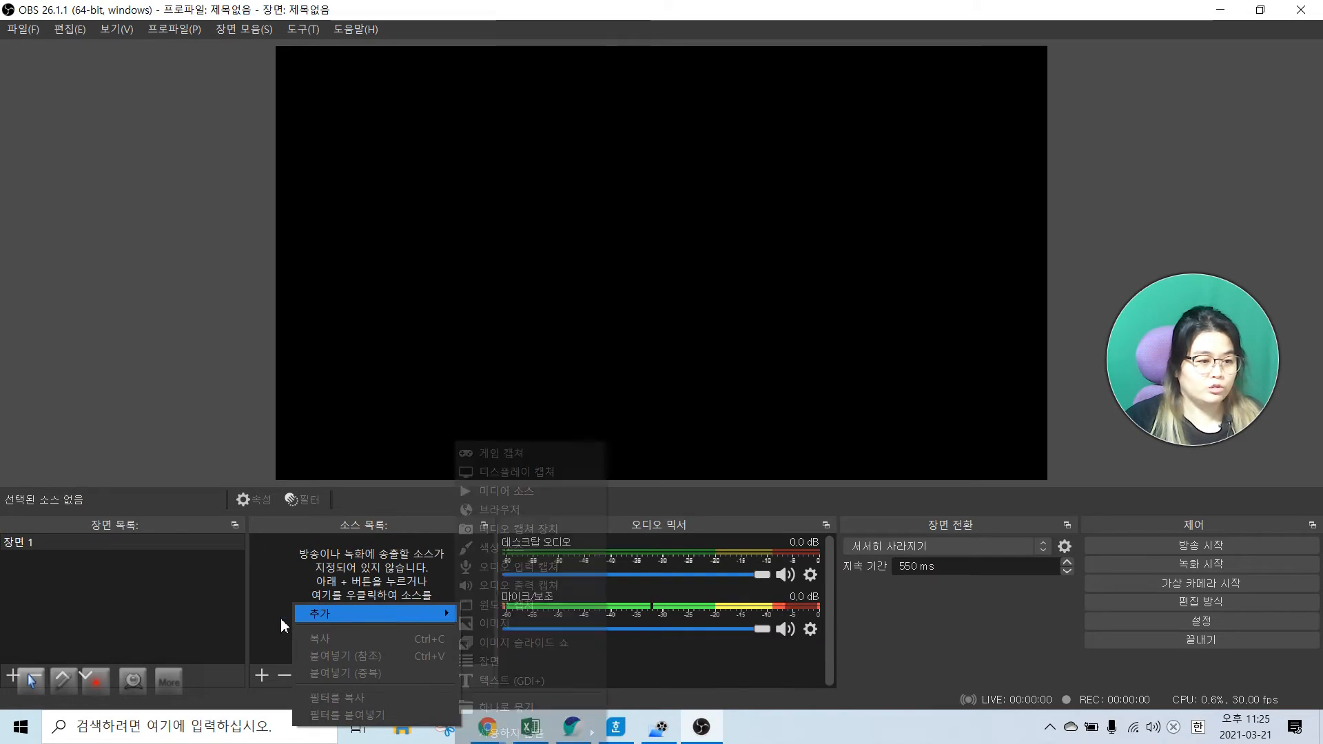
click(255, 683)
click(264, 681)
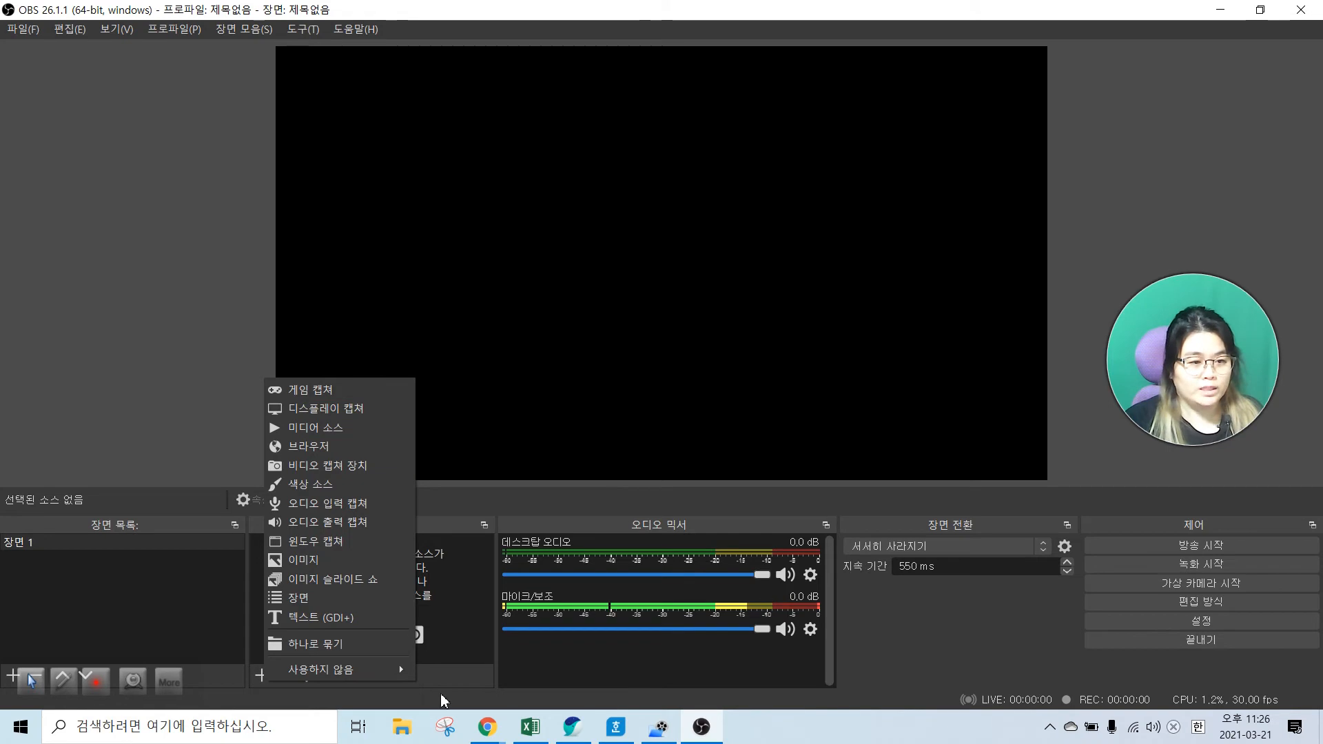
click(464, 691)
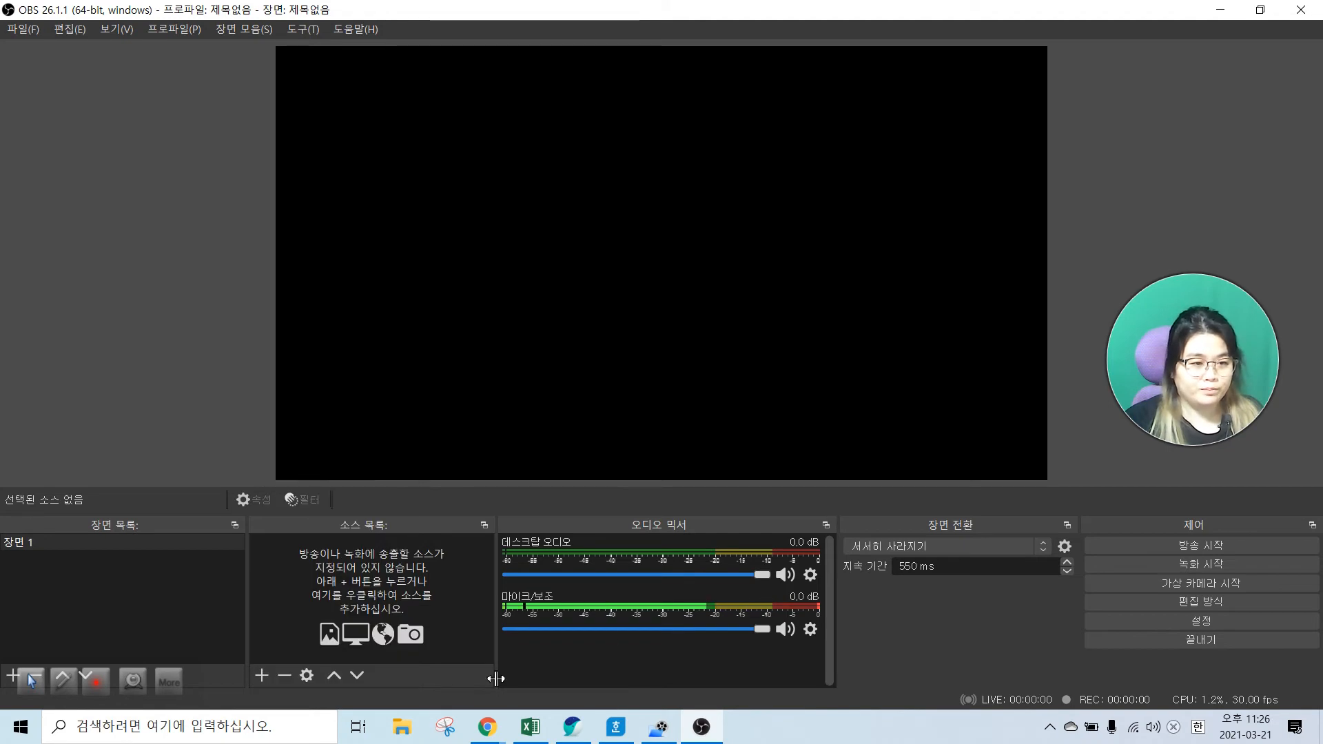
Circle the 오디오 믹서 heading and the 데스크탑 오디오 label in red ink with an arrow, and erase the marks
click(63, 682)
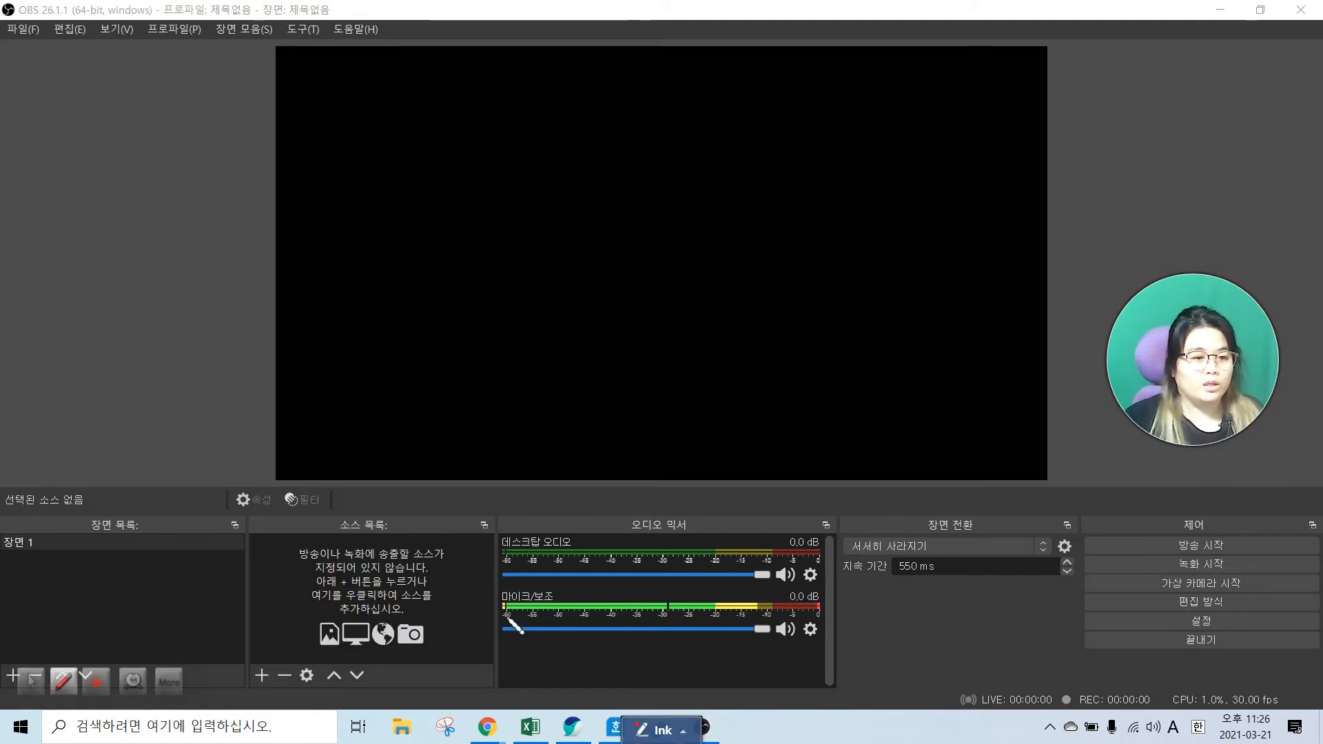
mouse_move(689, 514)
mouse_down()
mouse_move(569, 542)
mouse_move(707, 529)
mouse_move(648, 487)
mouse_up()
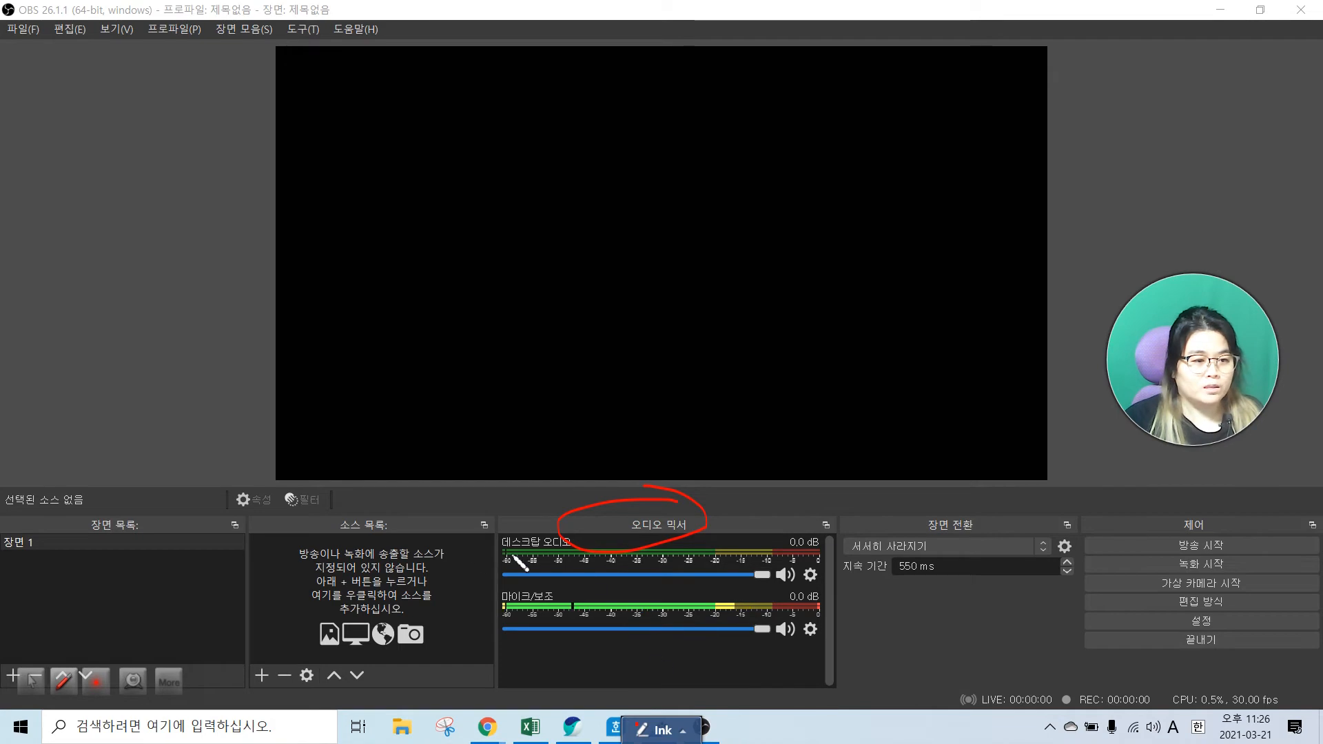
mouse_move(469, 552)
mouse_down()
mouse_move(578, 529)
mouse_move(485, 570)
mouse_up()
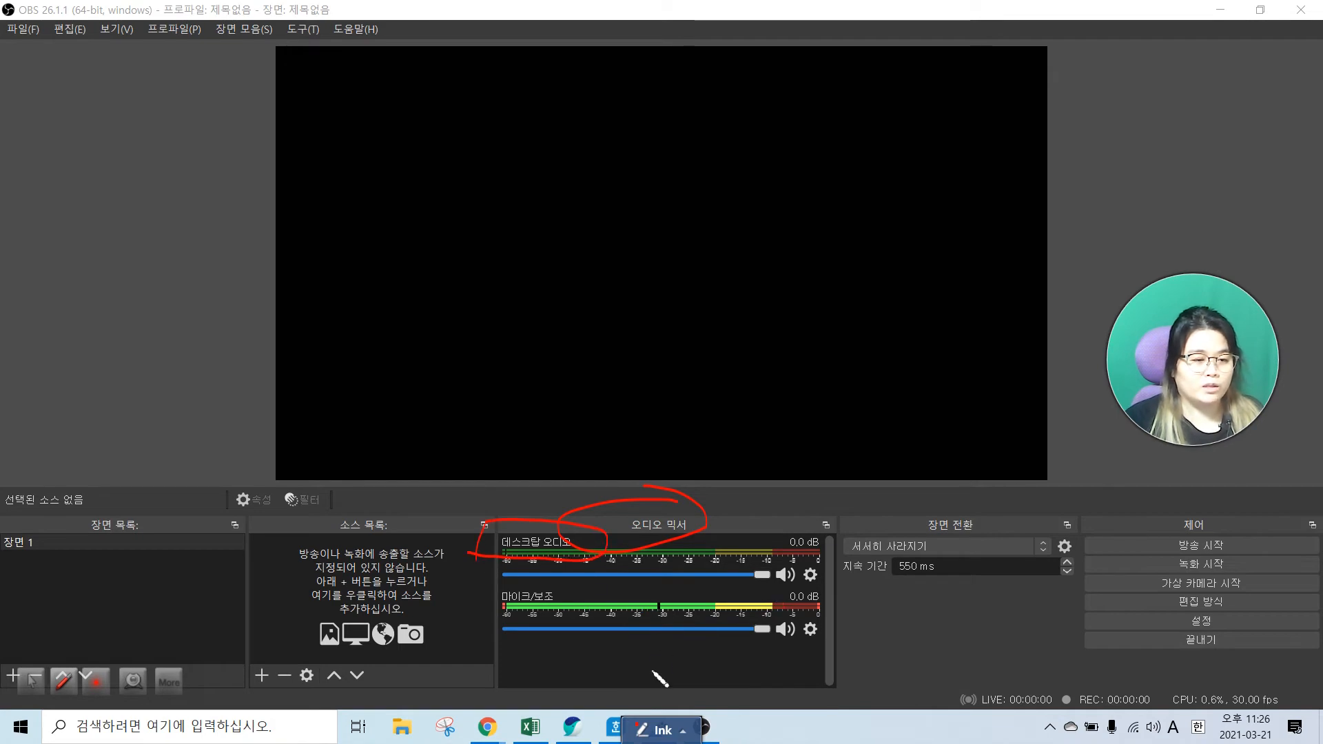
drag(530, 483, 530, 510)
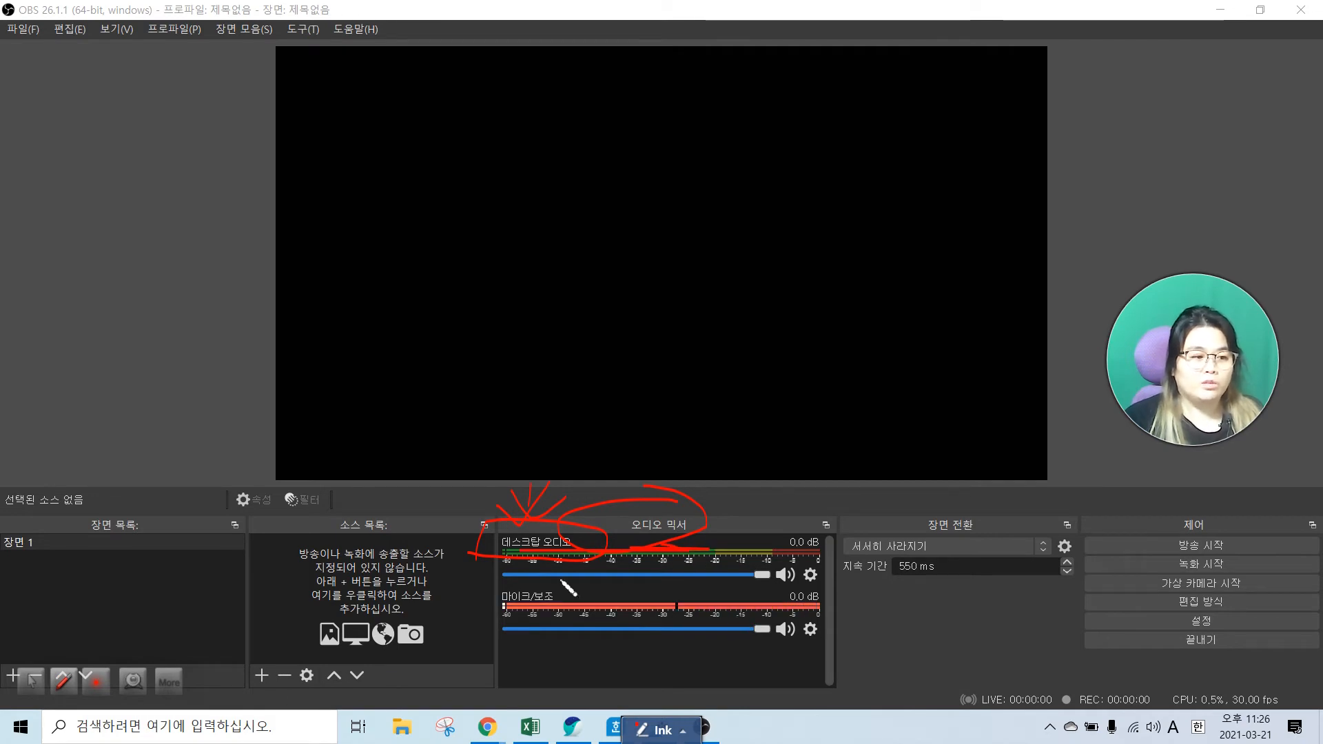
click(60, 688)
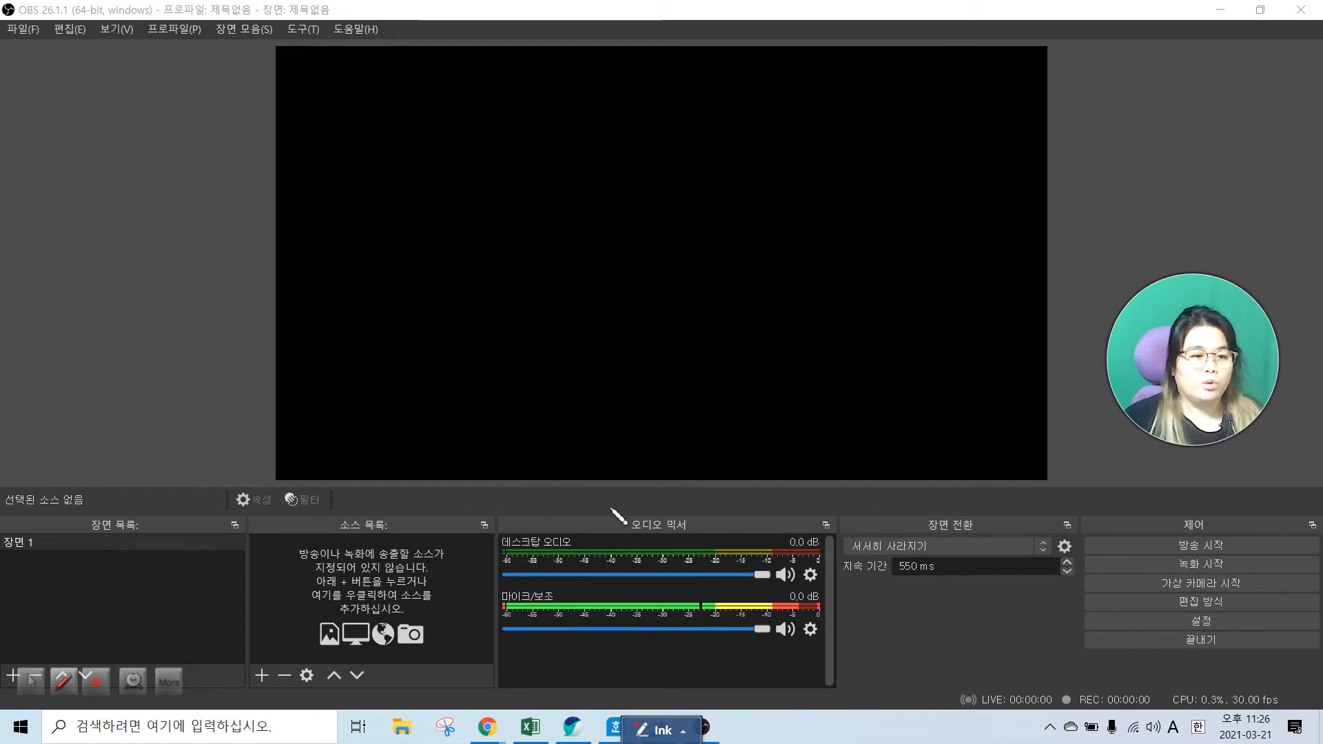
Outline the whole audio mixer in red, mark both channels' volume and speaker controls with circles and arrows, and clear the ink
mouse_move(792, 495)
mouse_down()
mouse_move(435, 497)
mouse_move(466, 633)
mouse_move(831, 668)
mouse_move(852, 539)
mouse_move(686, 475)
mouse_up()
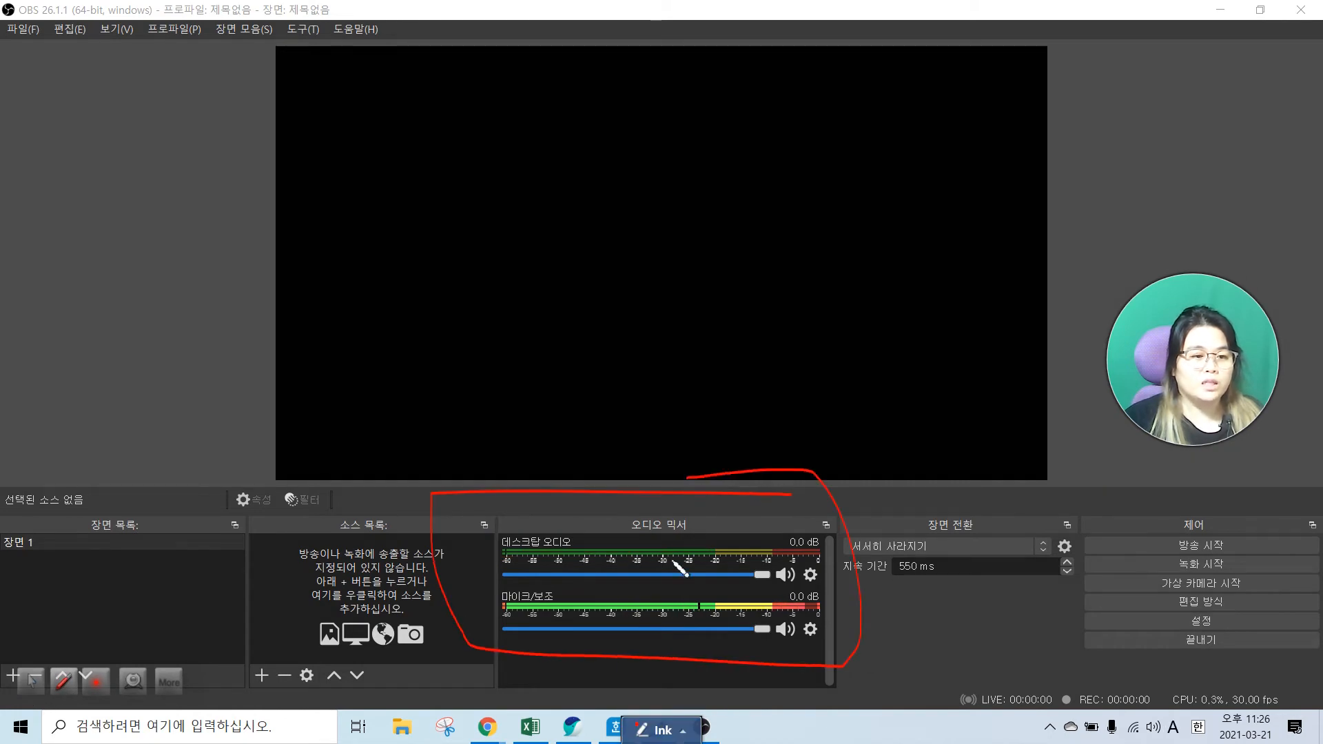
mouse_move(786, 650)
mouse_down()
mouse_move(759, 623)
mouse_move(758, 647)
mouse_move(795, 654)
mouse_up()
mouse_move(792, 598)
mouse_down()
mouse_move(775, 556)
mouse_move(758, 589)
mouse_up()
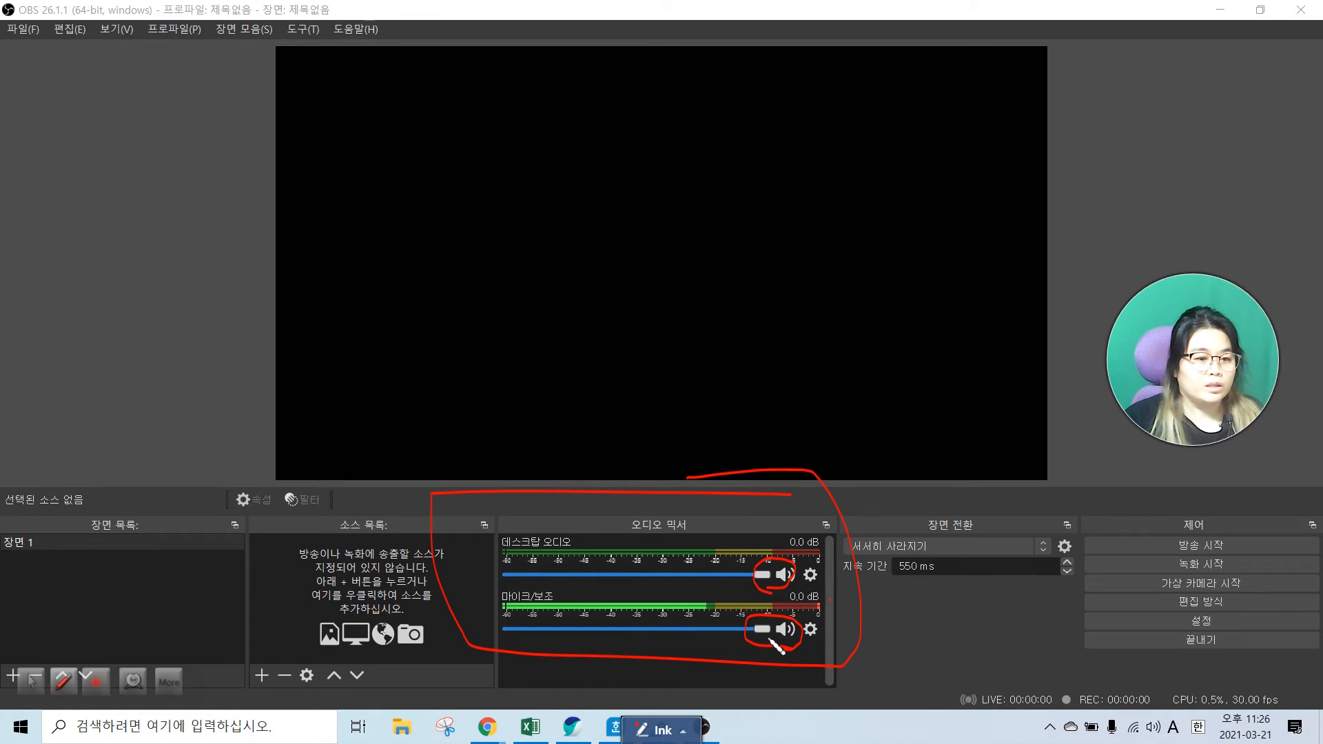
mouse_move(748, 657)
mouse_down()
mouse_move(783, 644)
mouse_move(760, 682)
mouse_up()
drag(765, 603, 764, 616)
mouse_move(735, 597)
mouse_down()
mouse_move(761, 584)
mouse_move(793, 600)
mouse_up()
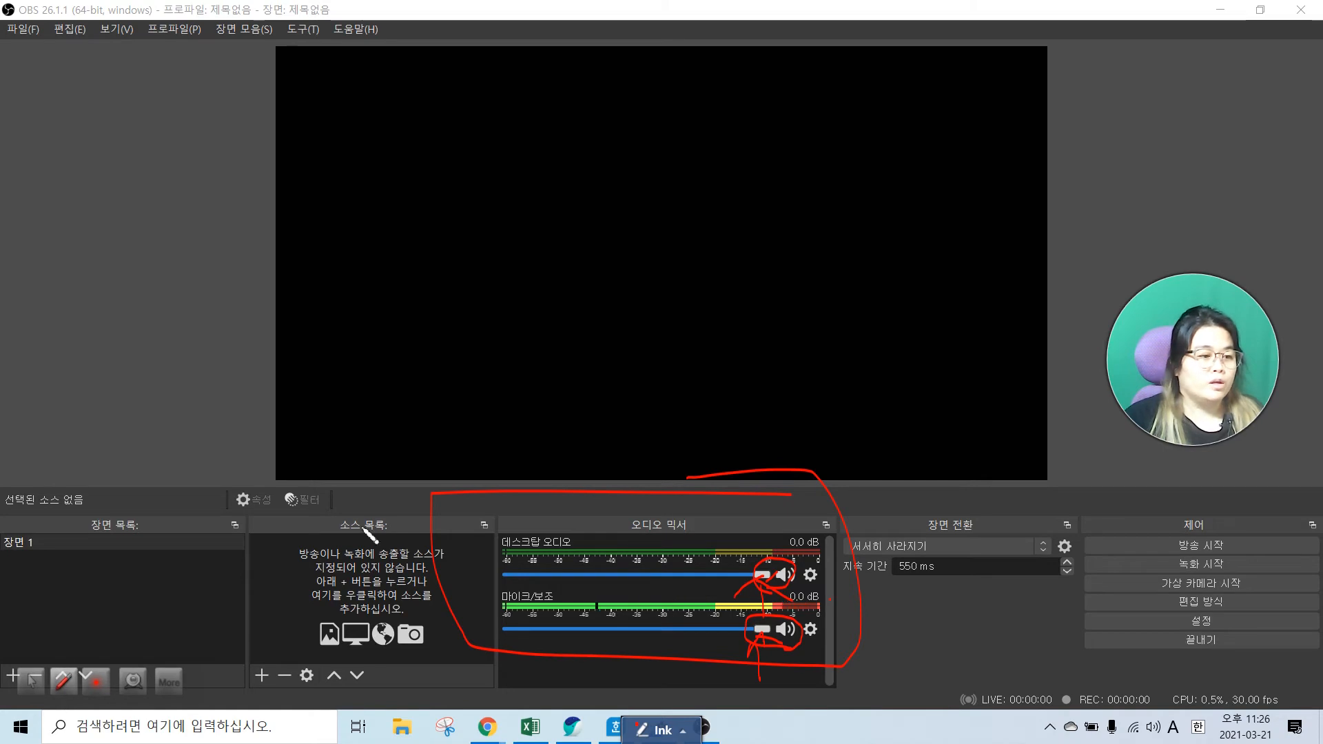
click(37, 683)
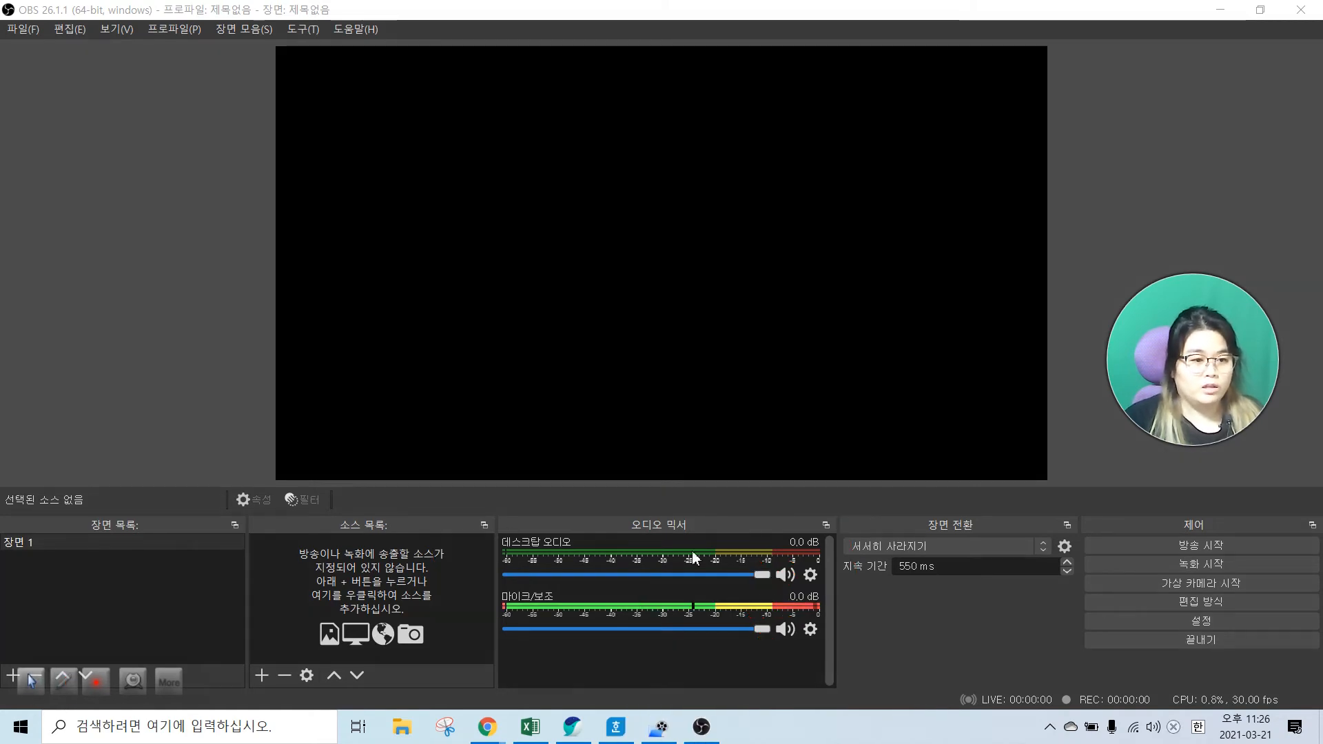
Try out the desktop audio channel's mute control and volume slider, leaving the level at 0.0 dB
click(786, 575)
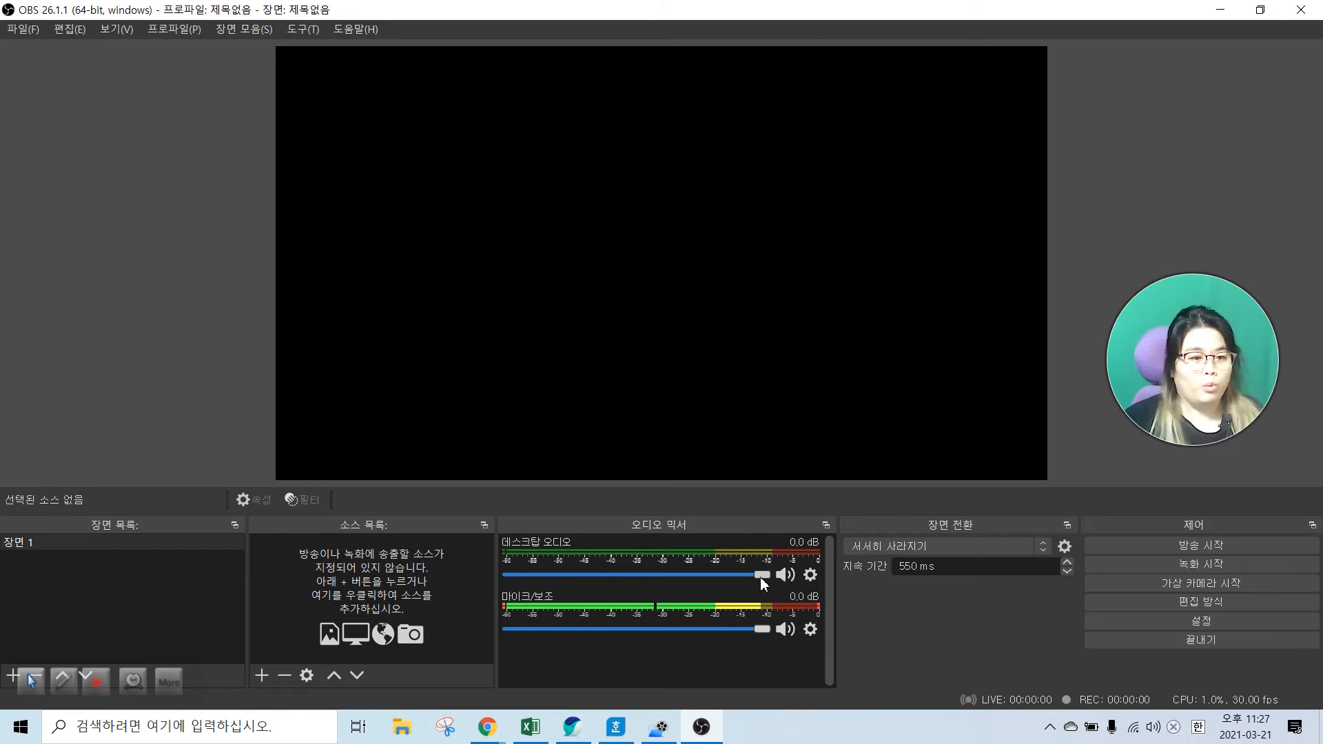
mouse_move(762, 575)
mouse_down()
mouse_move(534, 577)
mouse_move(767, 591)
mouse_move(546, 590)
mouse_move(767, 593)
mouse_up()
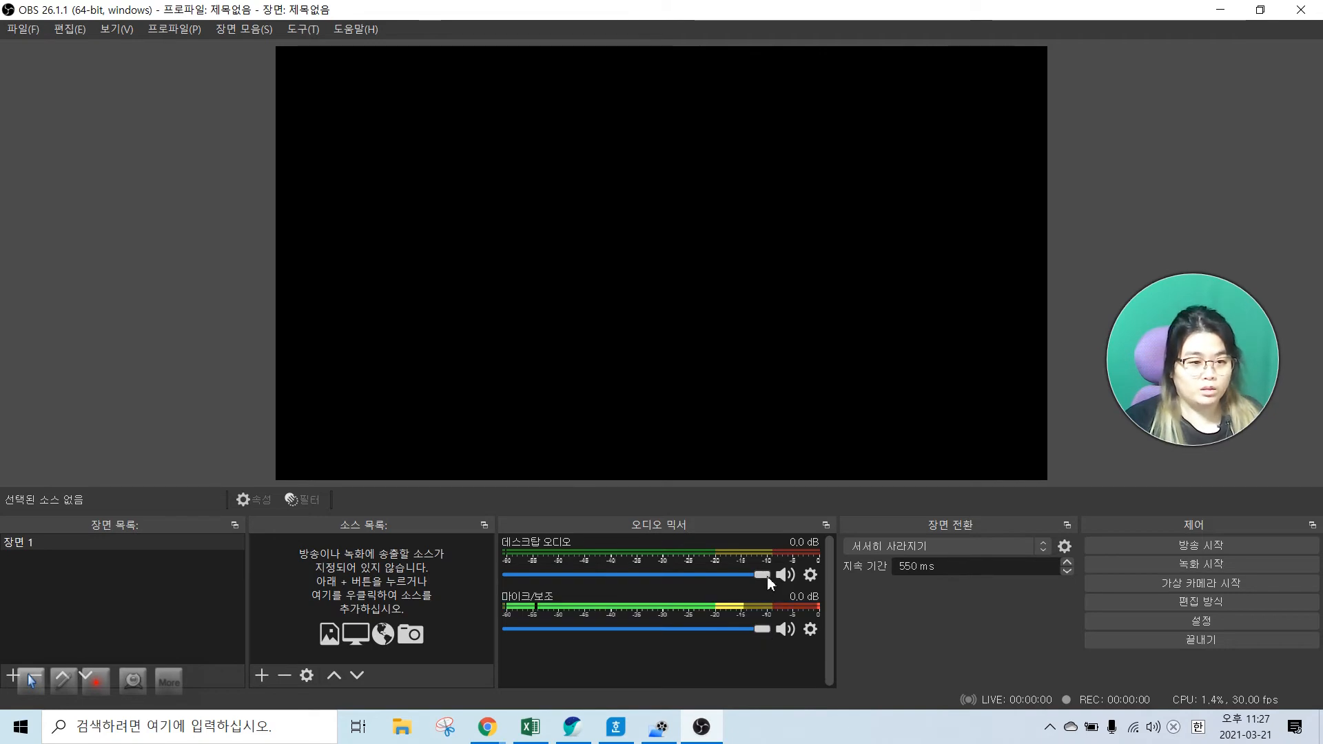
mouse_move(765, 578)
mouse_down()
mouse_move(531, 578)
mouse_move(777, 580)
mouse_up()
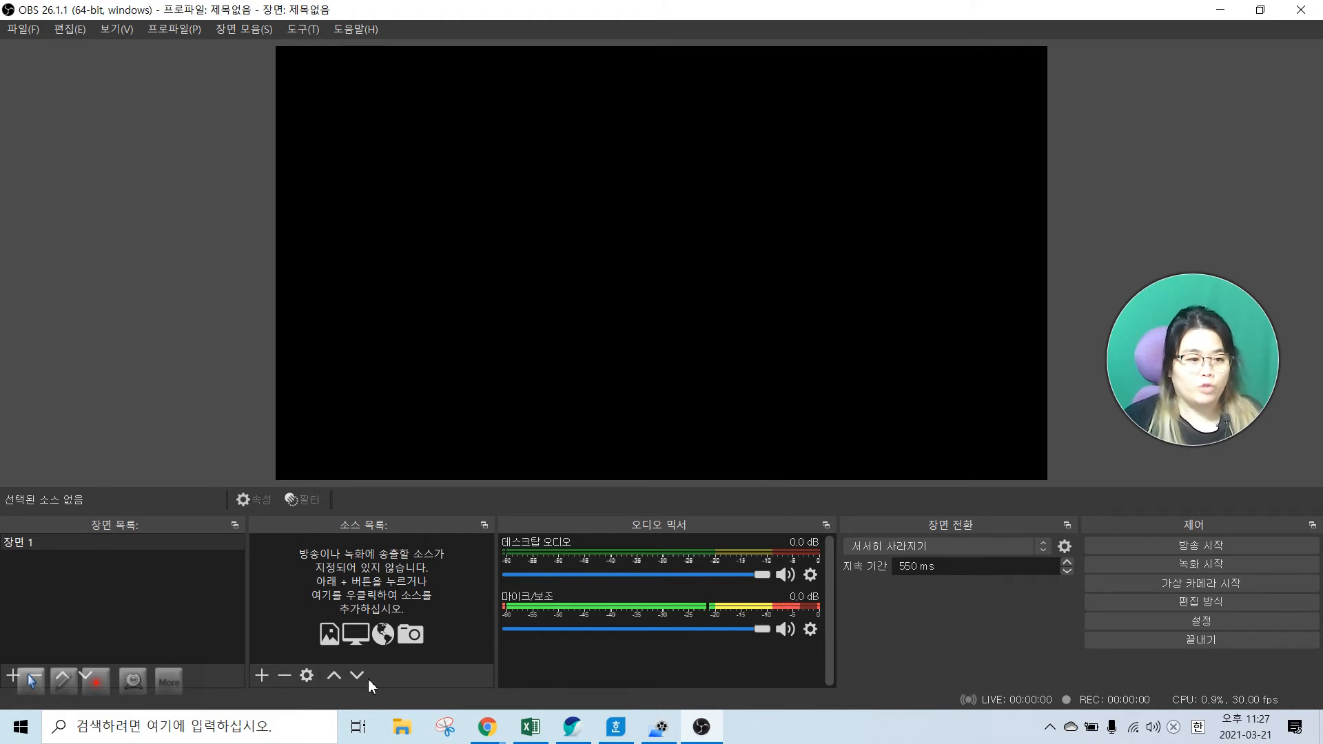
Circle the 장면 목록 heading in red ink and handwrite a series of scene numbers below it
click(63, 680)
mouse_move(90, 534)
mouse_down()
mouse_move(139, 499)
mouse_move(84, 516)
mouse_up()
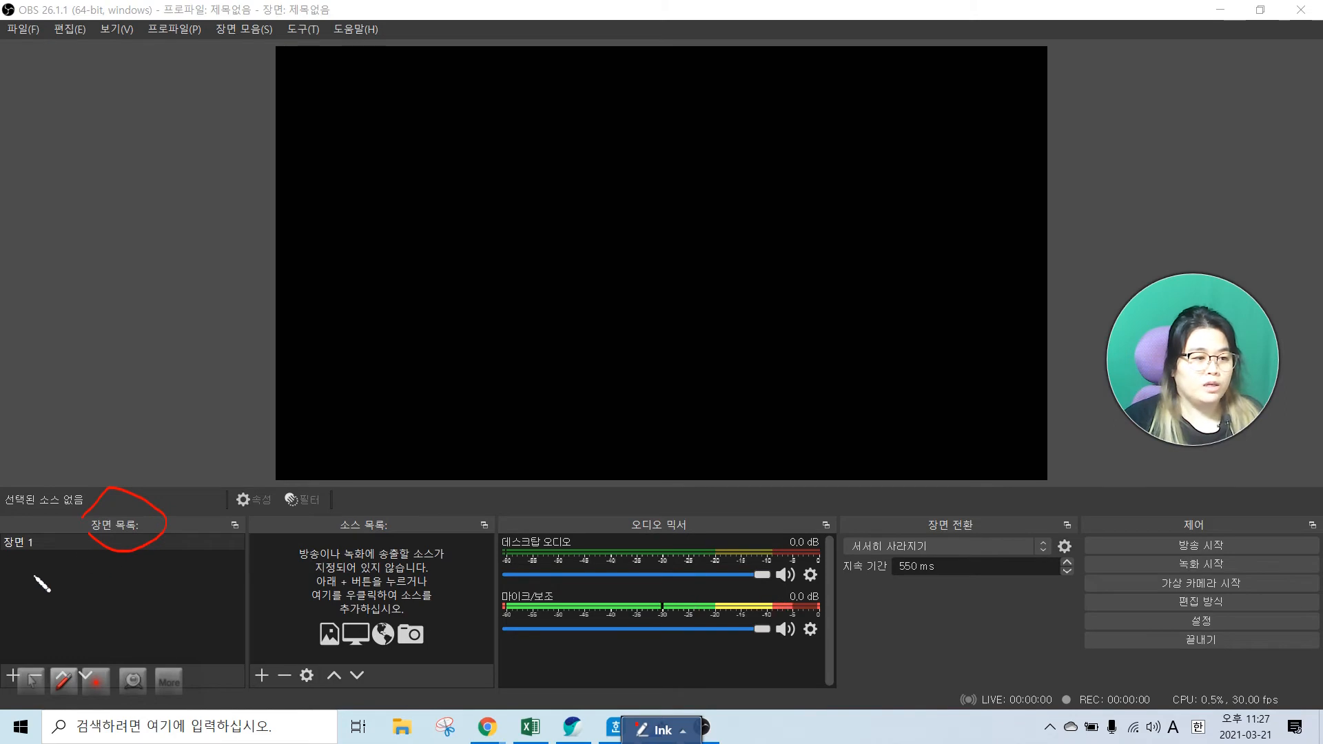
mouse_move(27, 565)
mouse_down()
mouse_move(93, 578)
mouse_move(104, 559)
mouse_move(125, 578)
mouse_up()
mouse_move(181, 550)
mouse_down()
mouse_move(184, 585)
mouse_move(247, 547)
mouse_up()
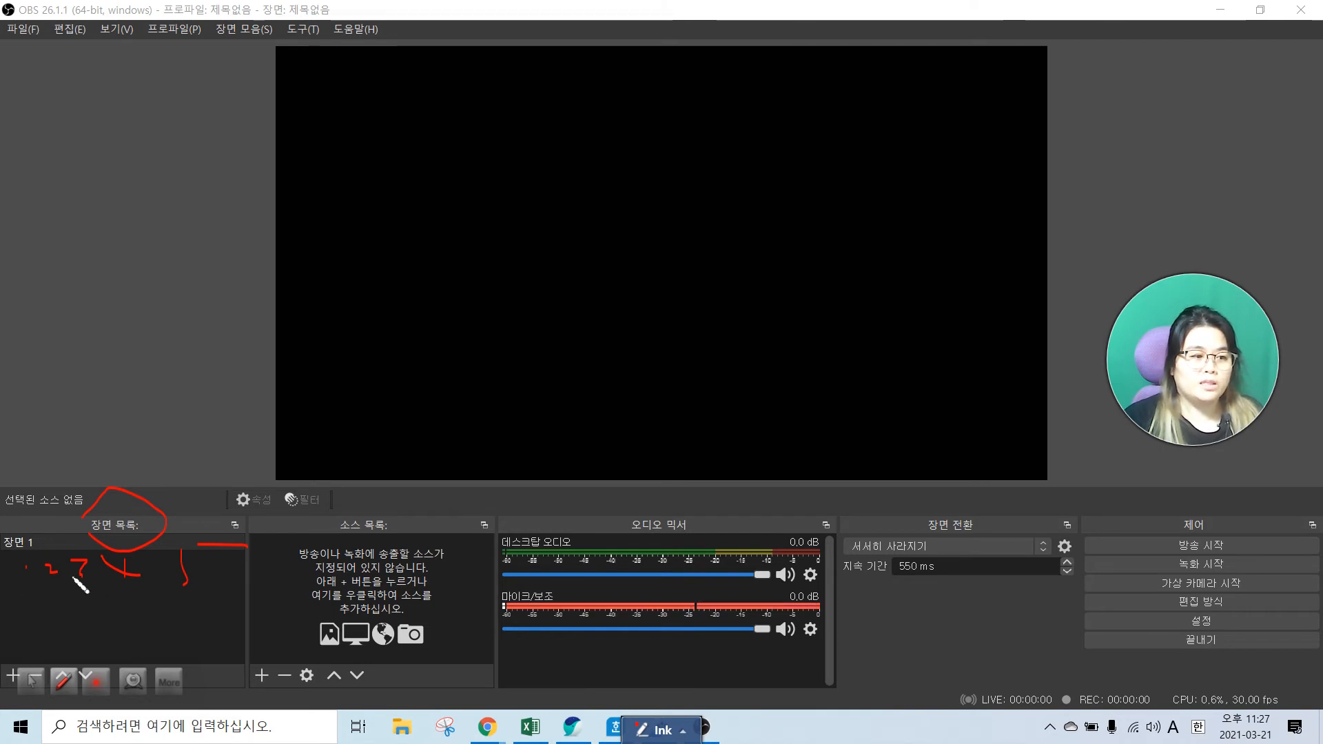
Mark the 장면 전환 heading with a red circle and arrow, clear the ink, and view the available transition types
mouse_move(908, 548)
mouse_down()
mouse_move(1009, 555)
mouse_move(980, 503)
mouse_move(907, 531)
mouse_up()
mouse_move(936, 469)
mouse_down()
mouse_move(1004, 461)
mouse_move(953, 467)
mouse_move(957, 402)
mouse_up()
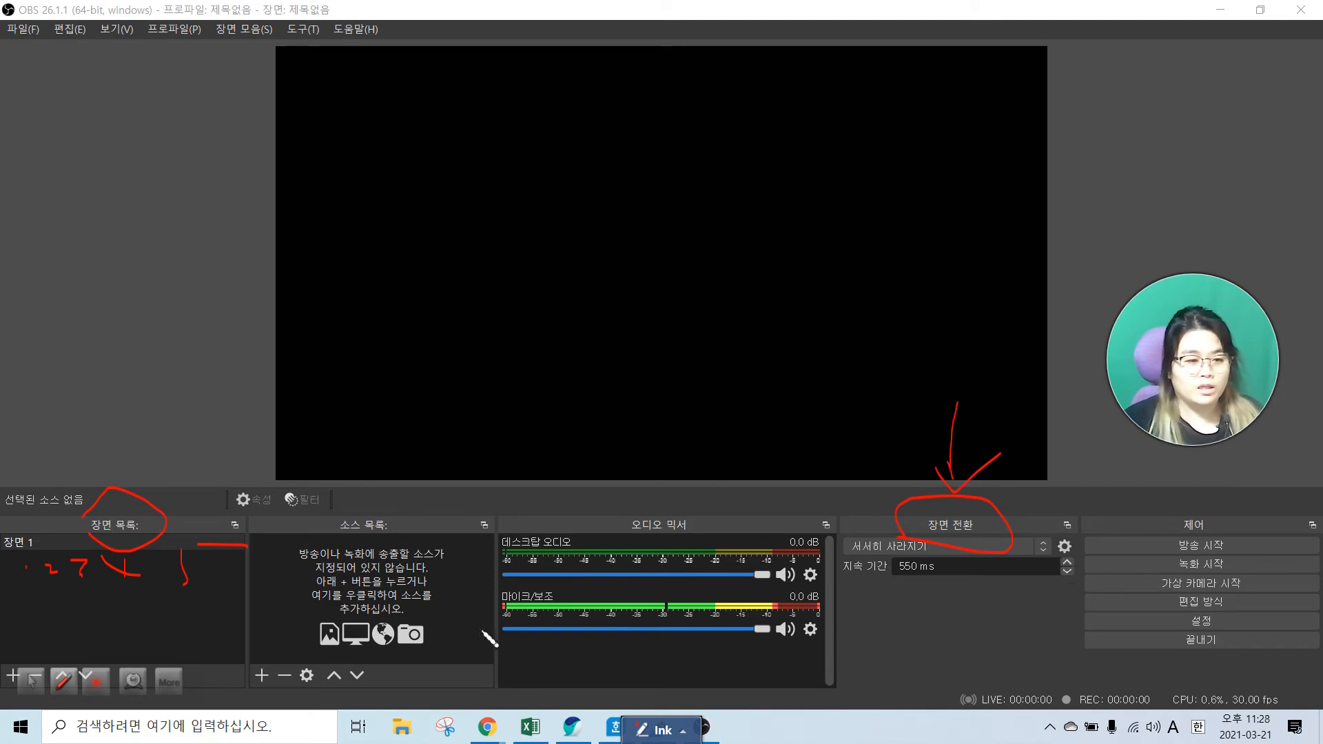
click(31, 681)
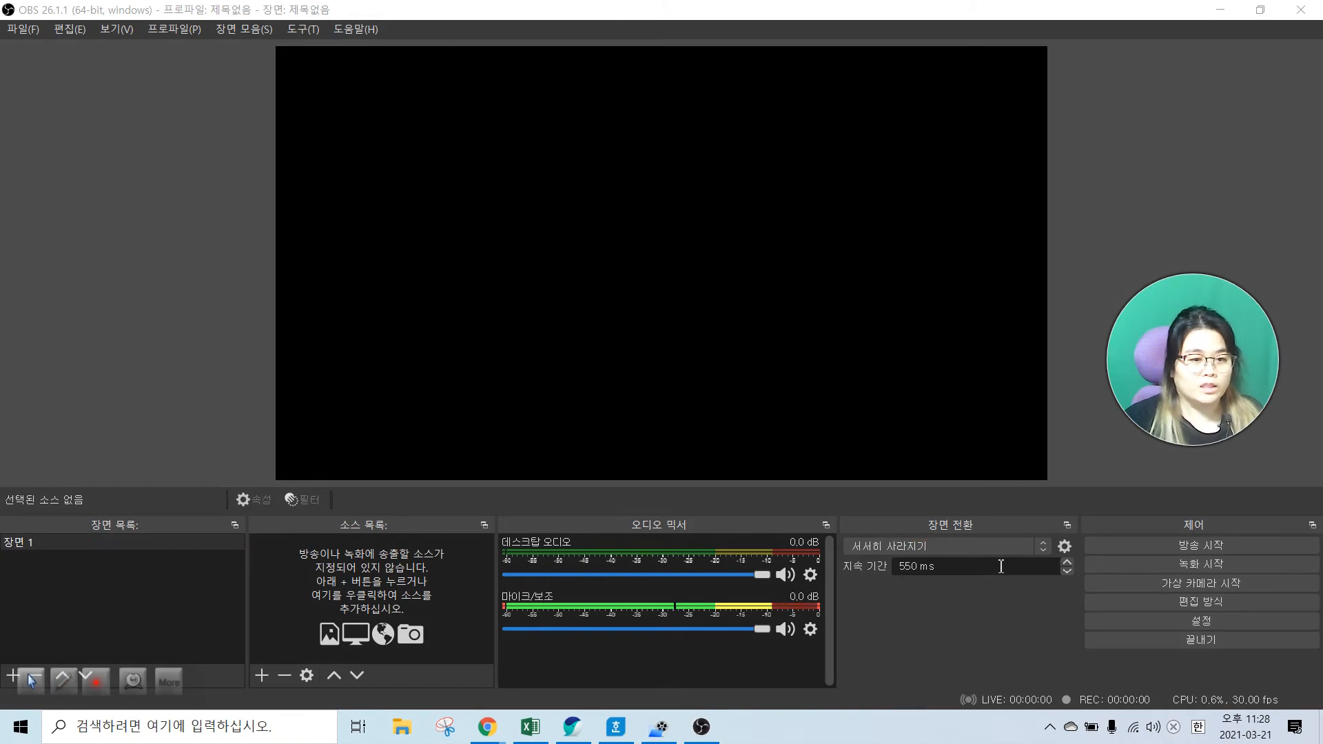
click(1027, 548)
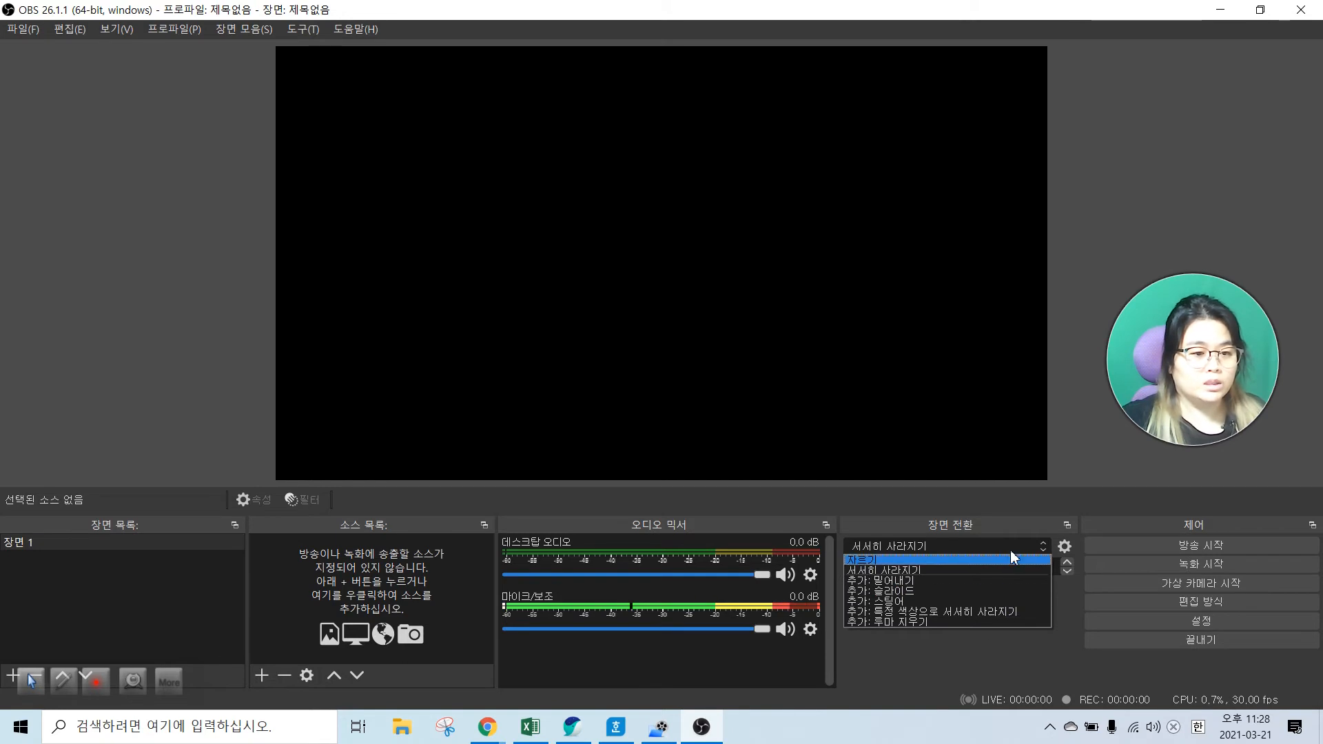
click(986, 520)
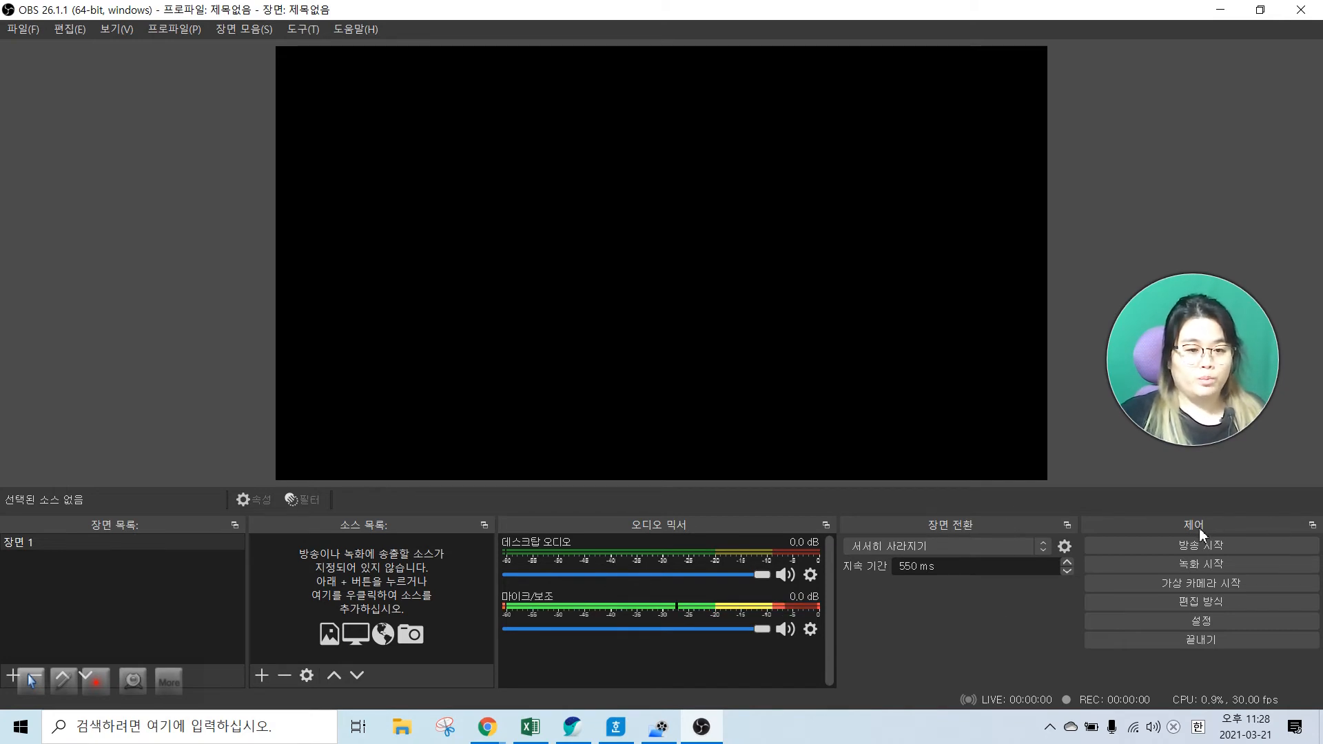
Outline the 제어 area with its broadcast, recording and settings controls in red ink, and clear the marking
click(33, 686)
click(62, 681)
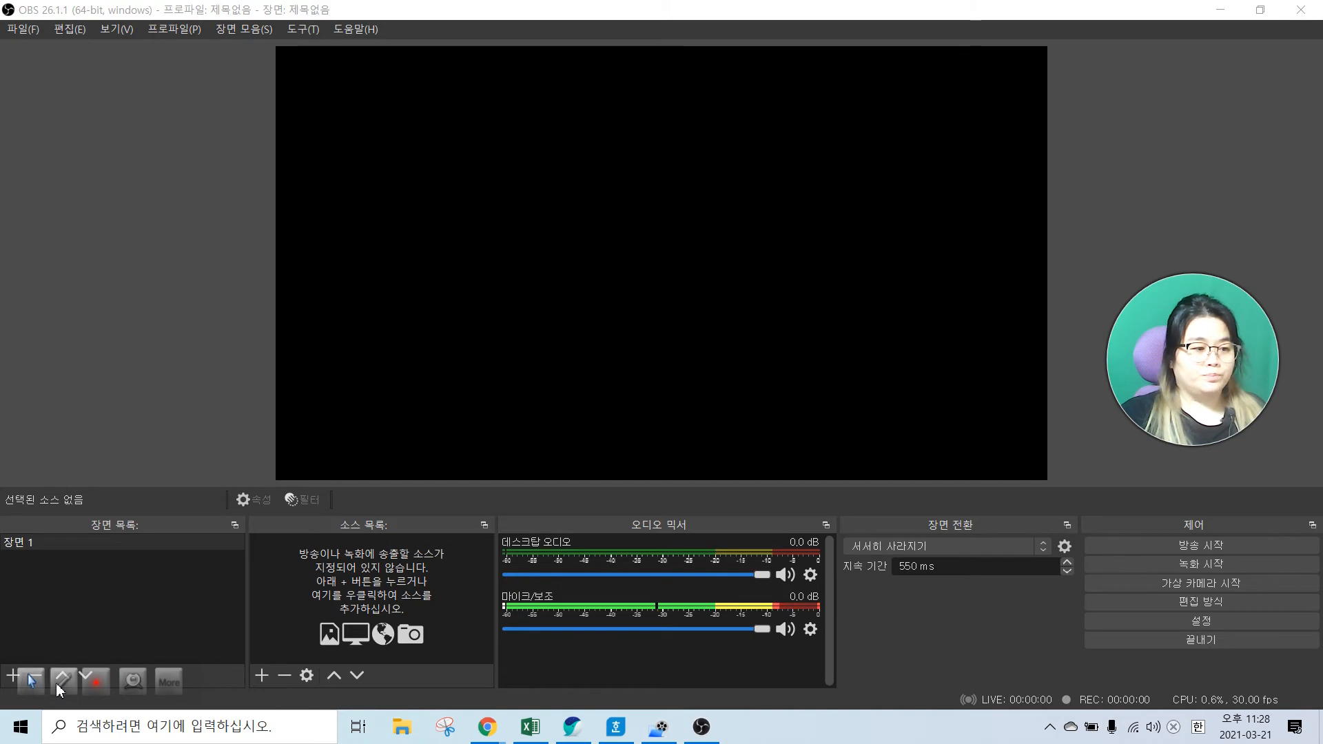
mouse_move(1207, 483)
mouse_down()
mouse_move(1025, 620)
mouse_move(1320, 609)
mouse_up()
drag(1315, 499, 1133, 493)
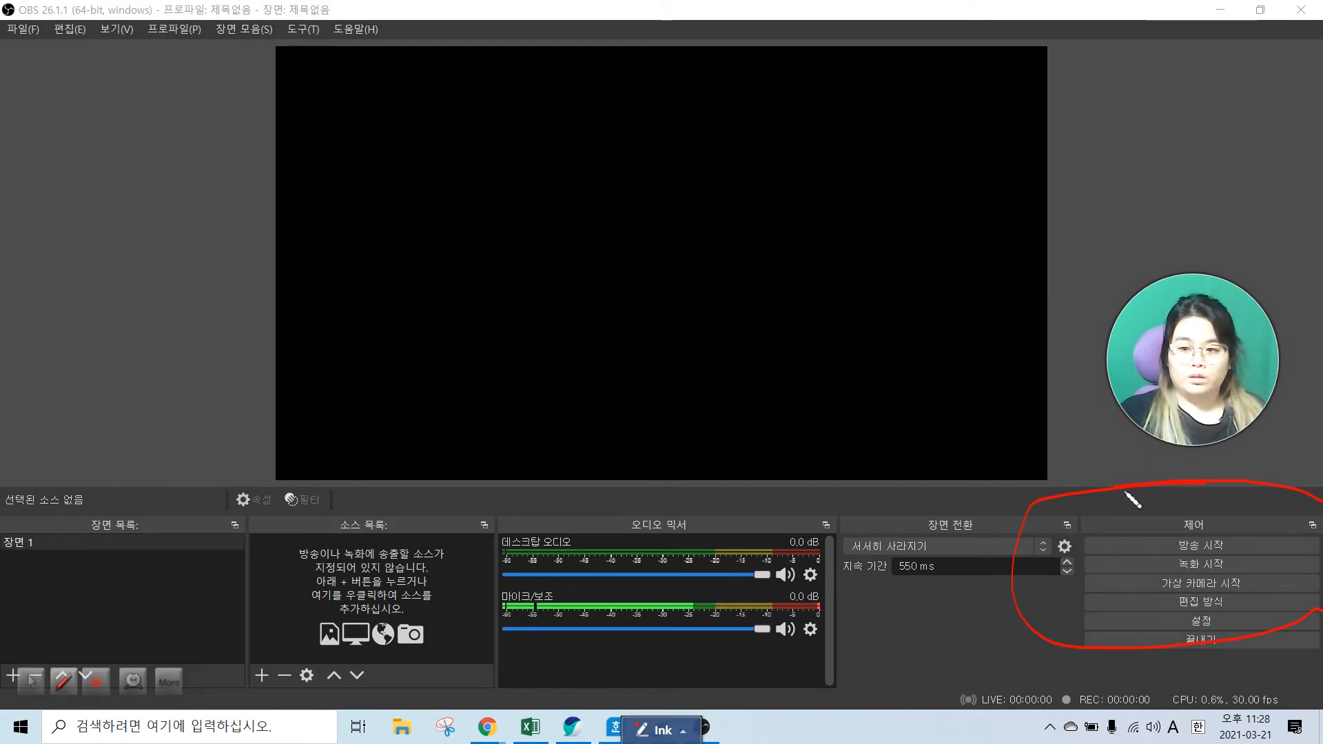
click(32, 682)
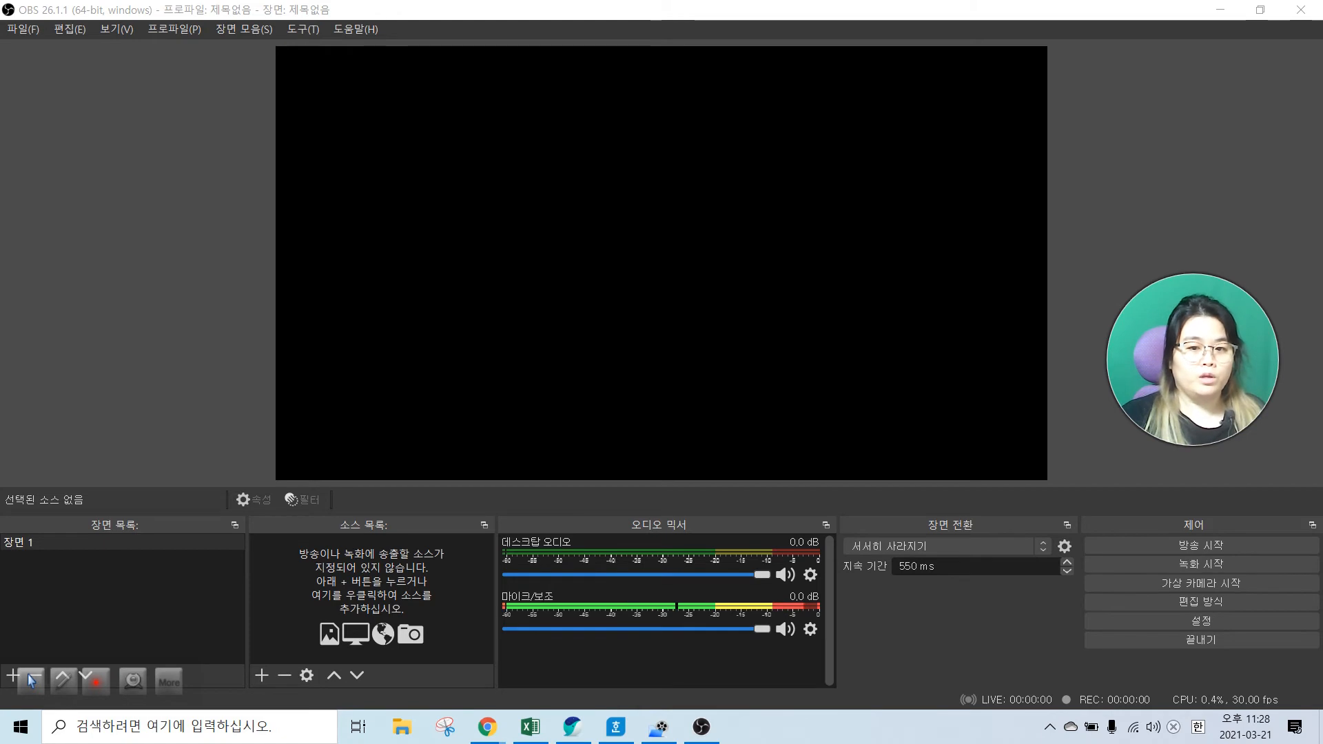
Restore the maximised OBS window to a smaller floating window over the desktop and widen it
drag(1199, 12, 761, 42)
drag(934, 190, 1169, 198)
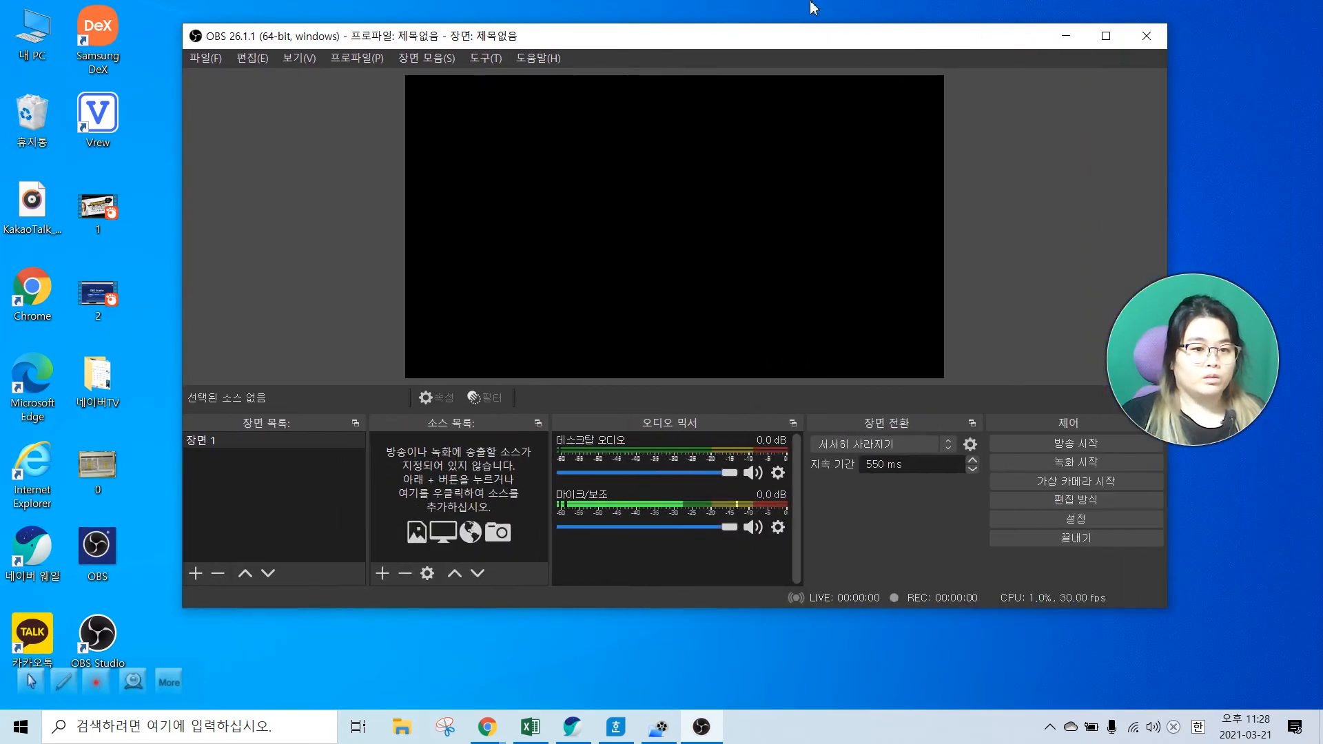
Reposition and enlarge the OBS window to span the screen above the taskbar, and move the webcam overlay clear of the control area
drag(784, 41, 590, 60)
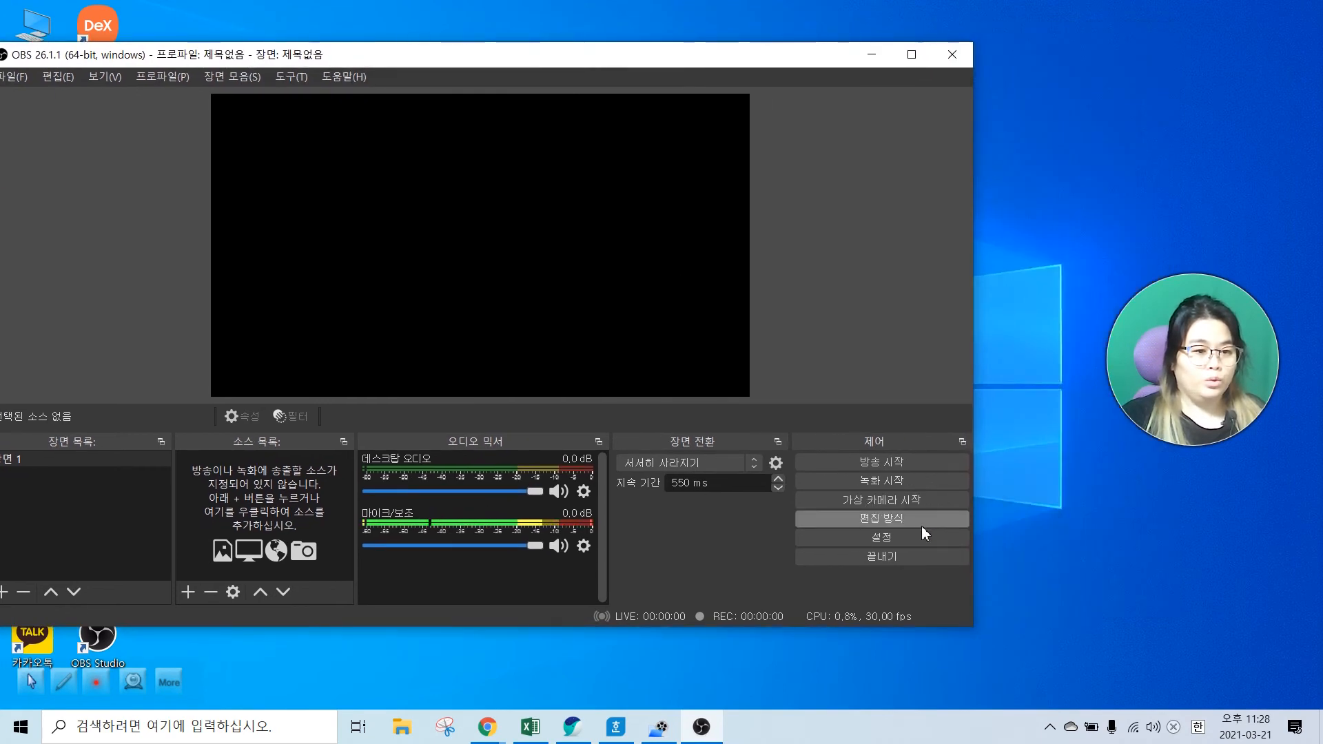
drag(973, 600, 1313, 675)
drag(1070, 627, 1075, 742)
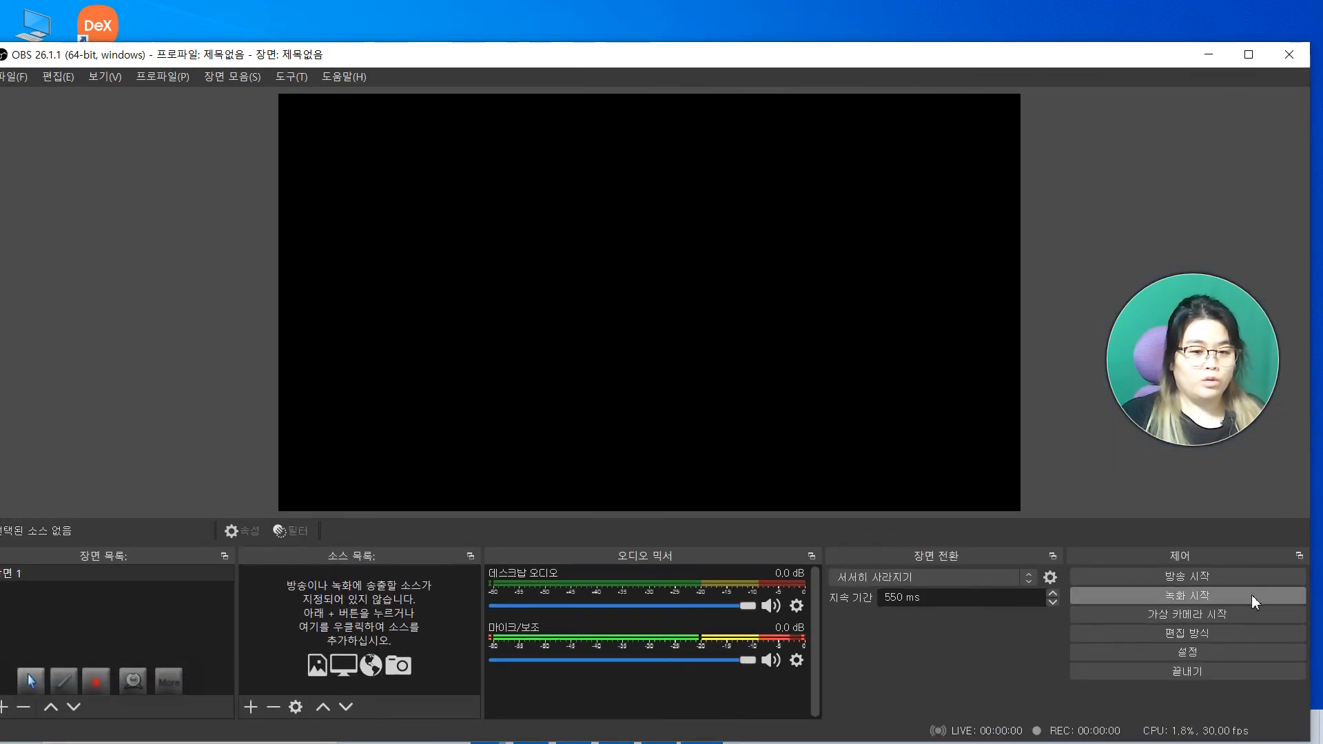
drag(1155, 43, 1151, 0)
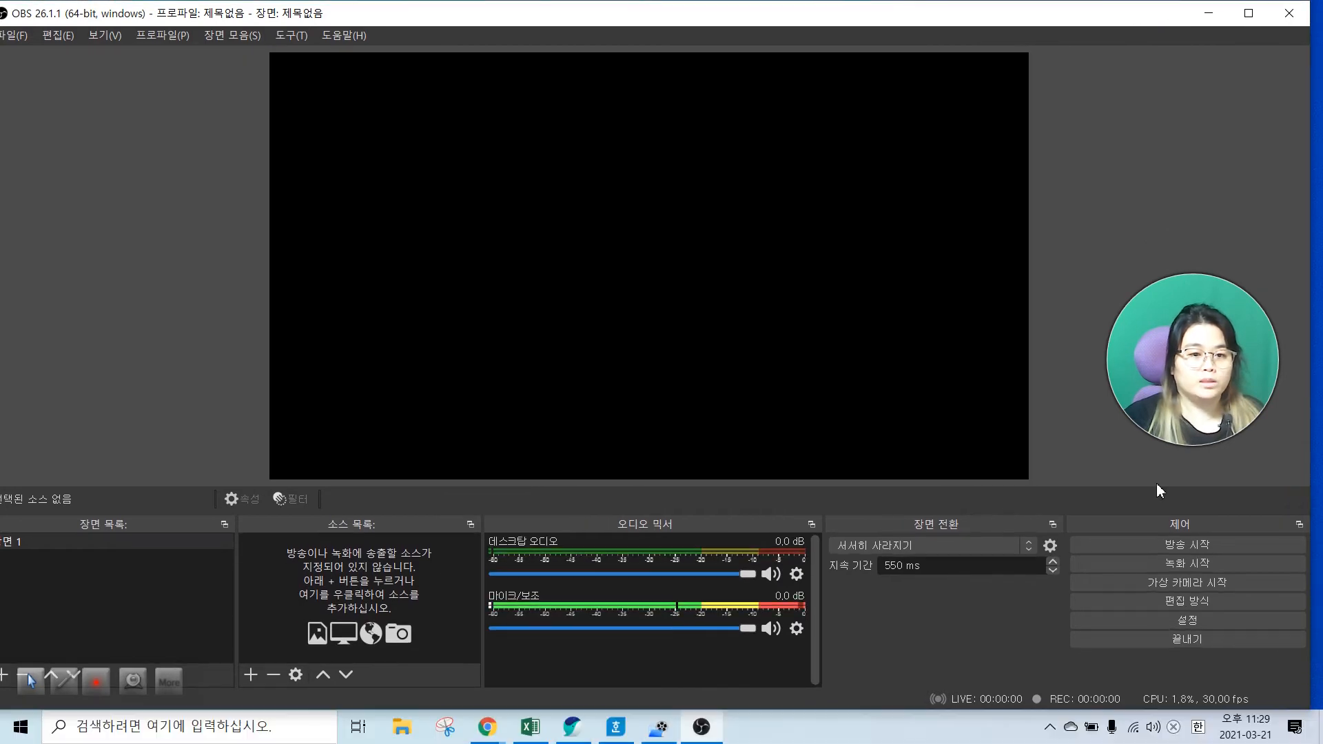
drag(1312, 620, 1321, 620)
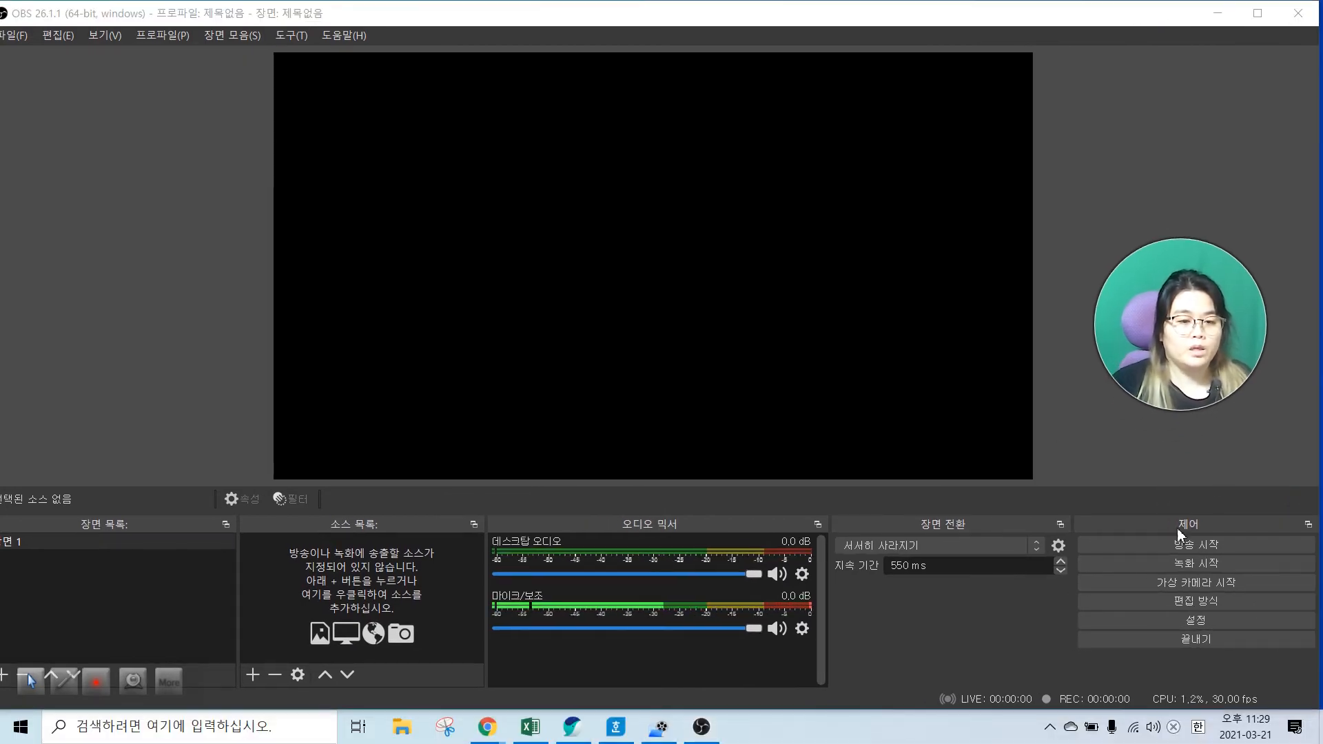
drag(1191, 408, 1219, 445)
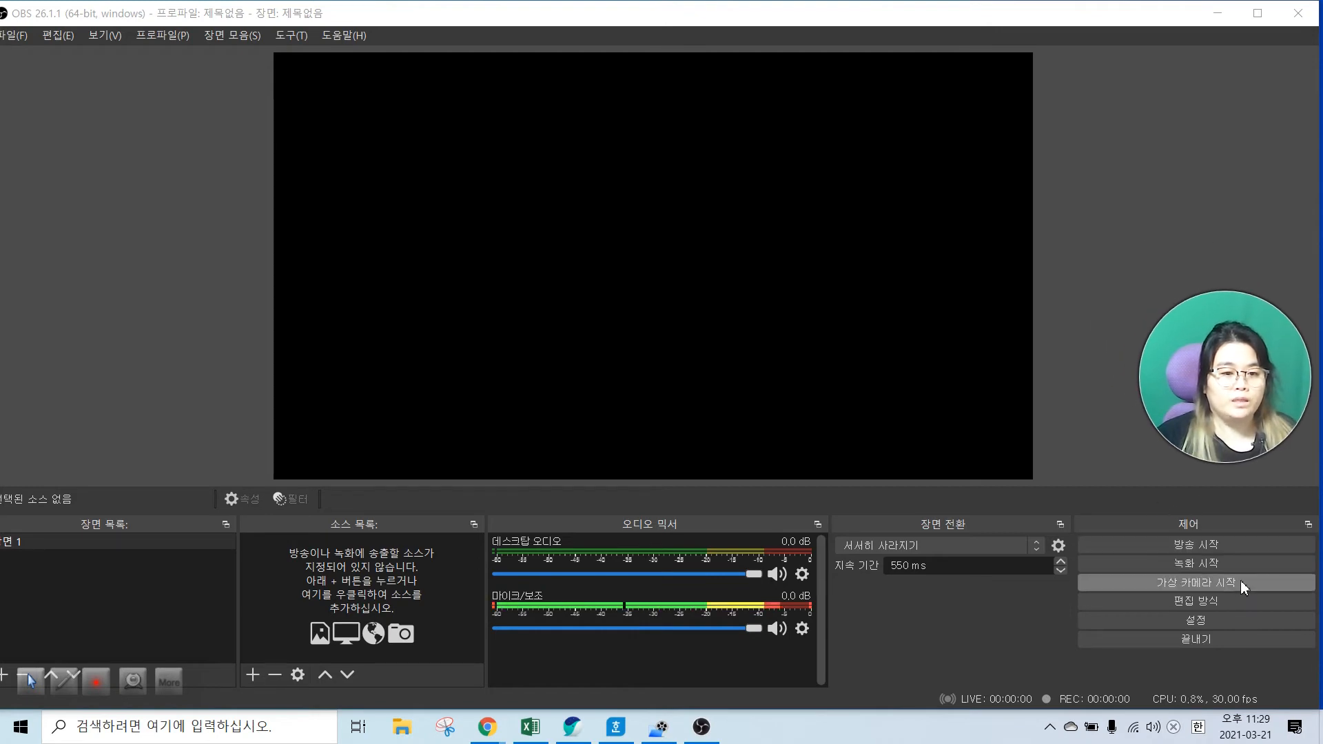
Open the settings, view the 고급, 출력 and 방송 pages, and close them without changes
click(1217, 626)
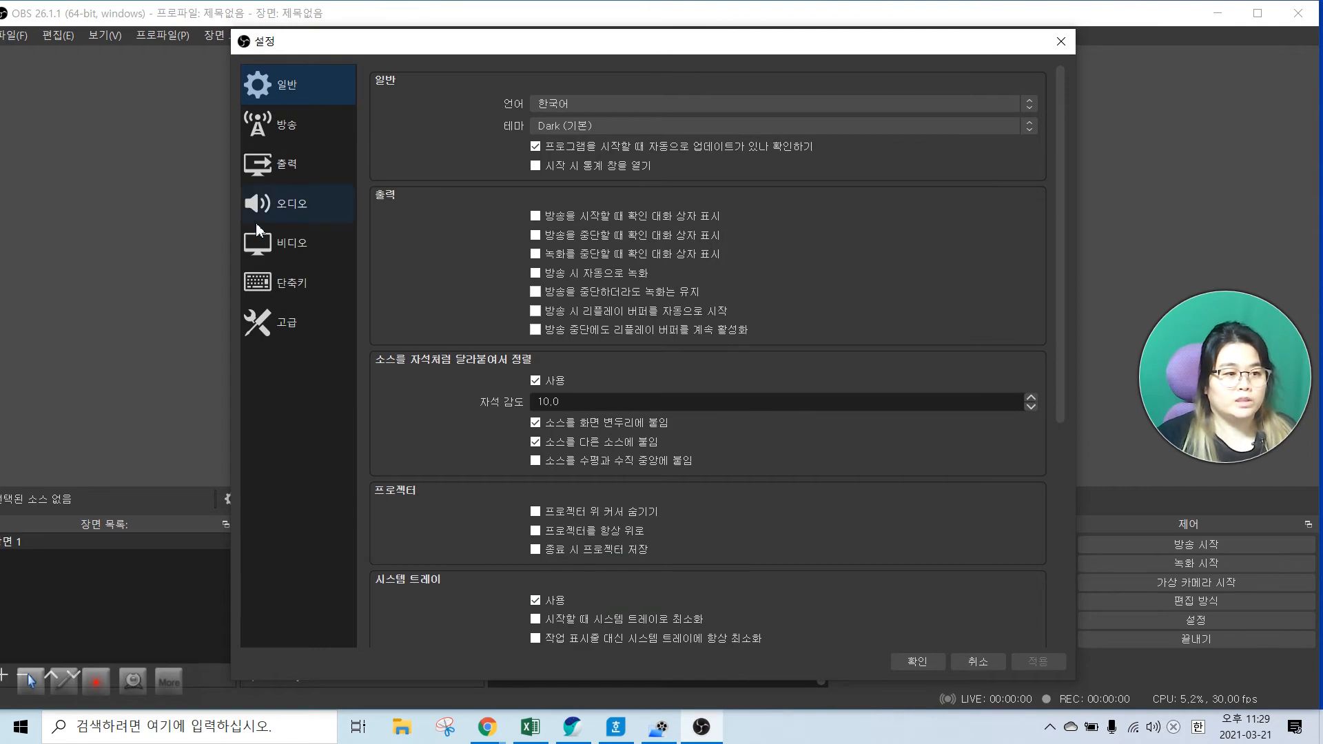
click(283, 337)
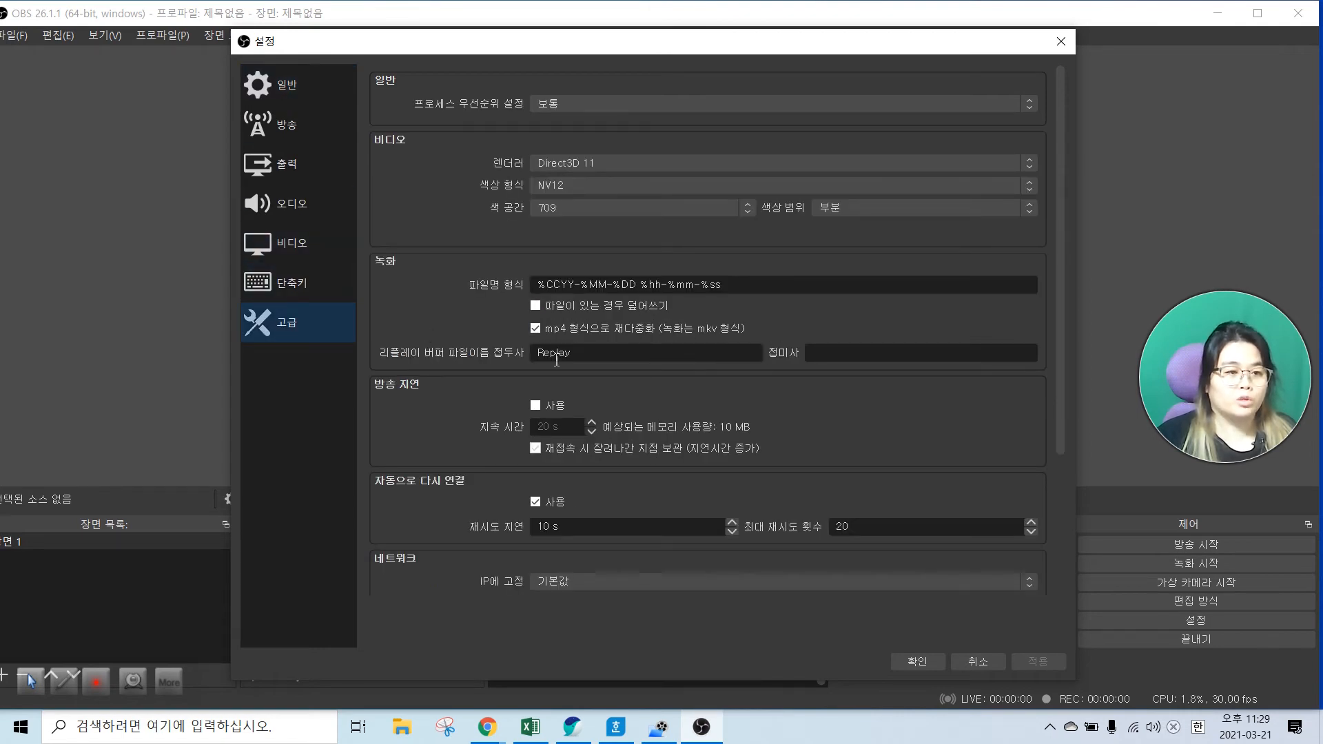
click(303, 181)
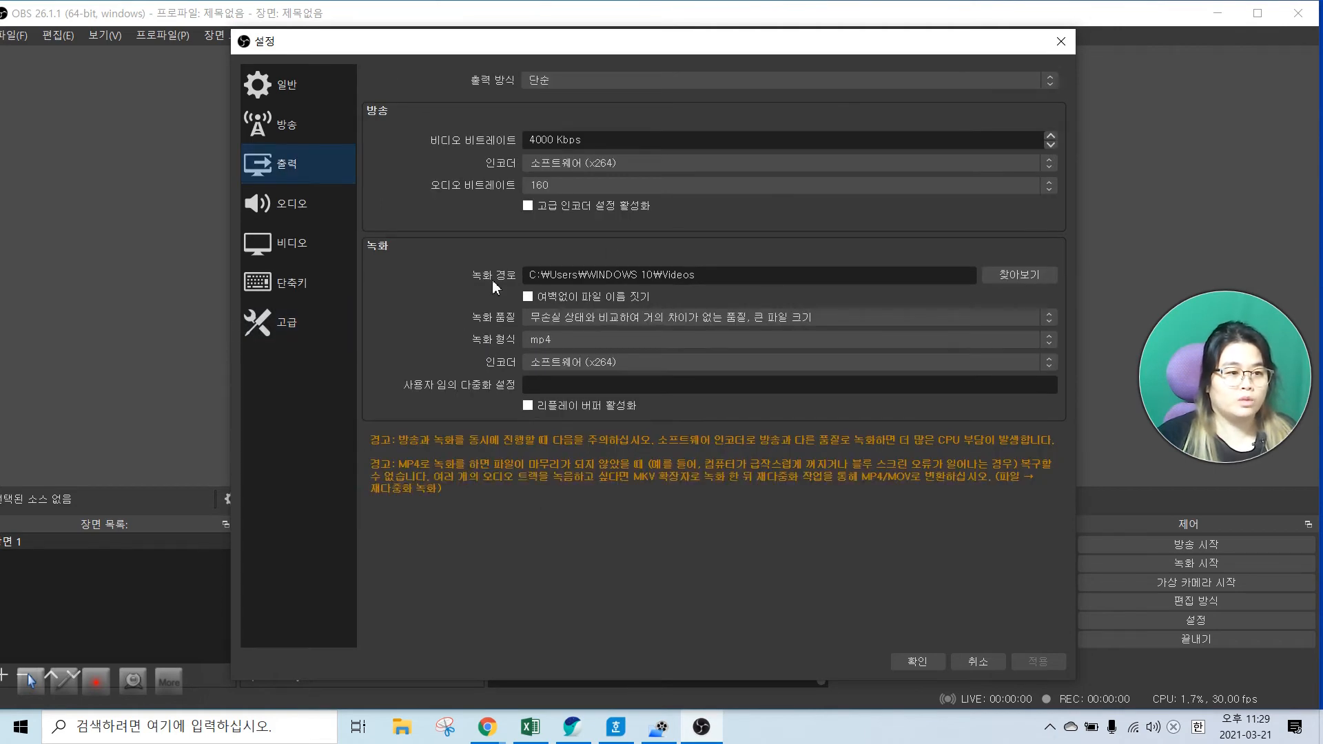
click(283, 126)
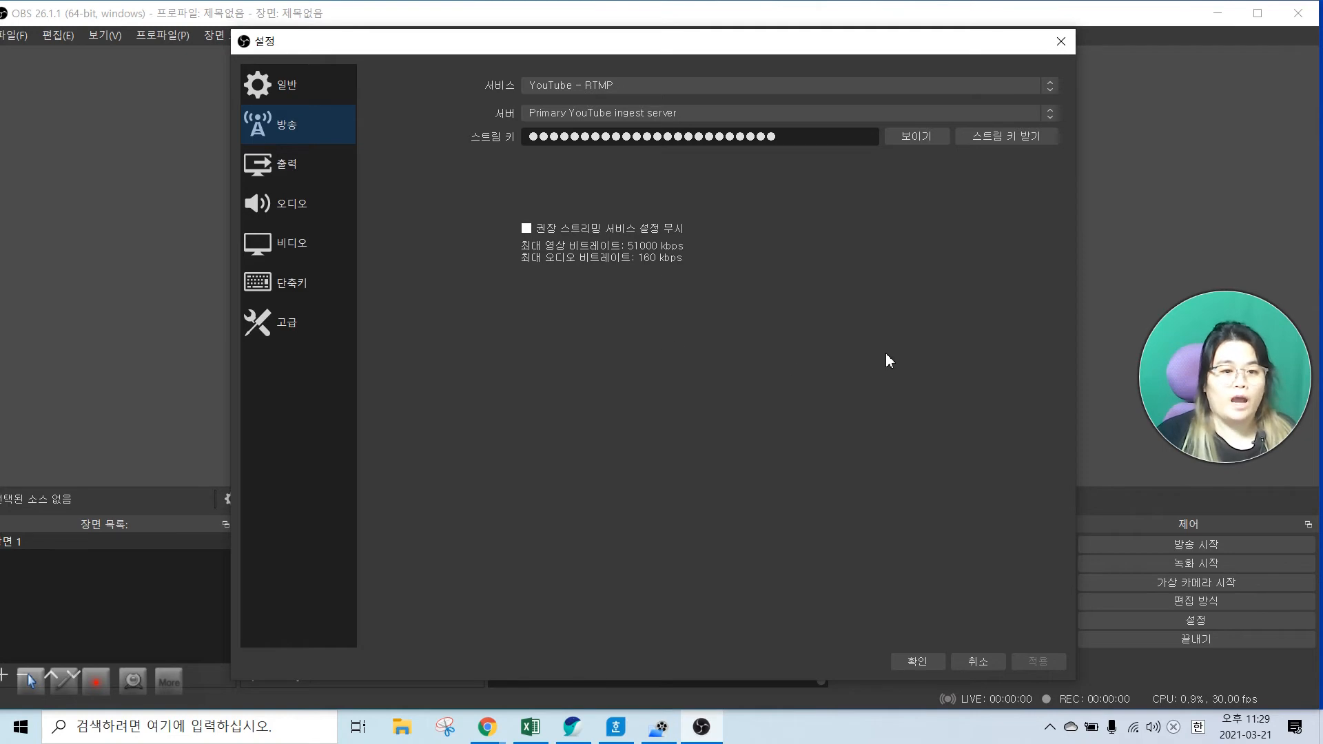
click(1061, 41)
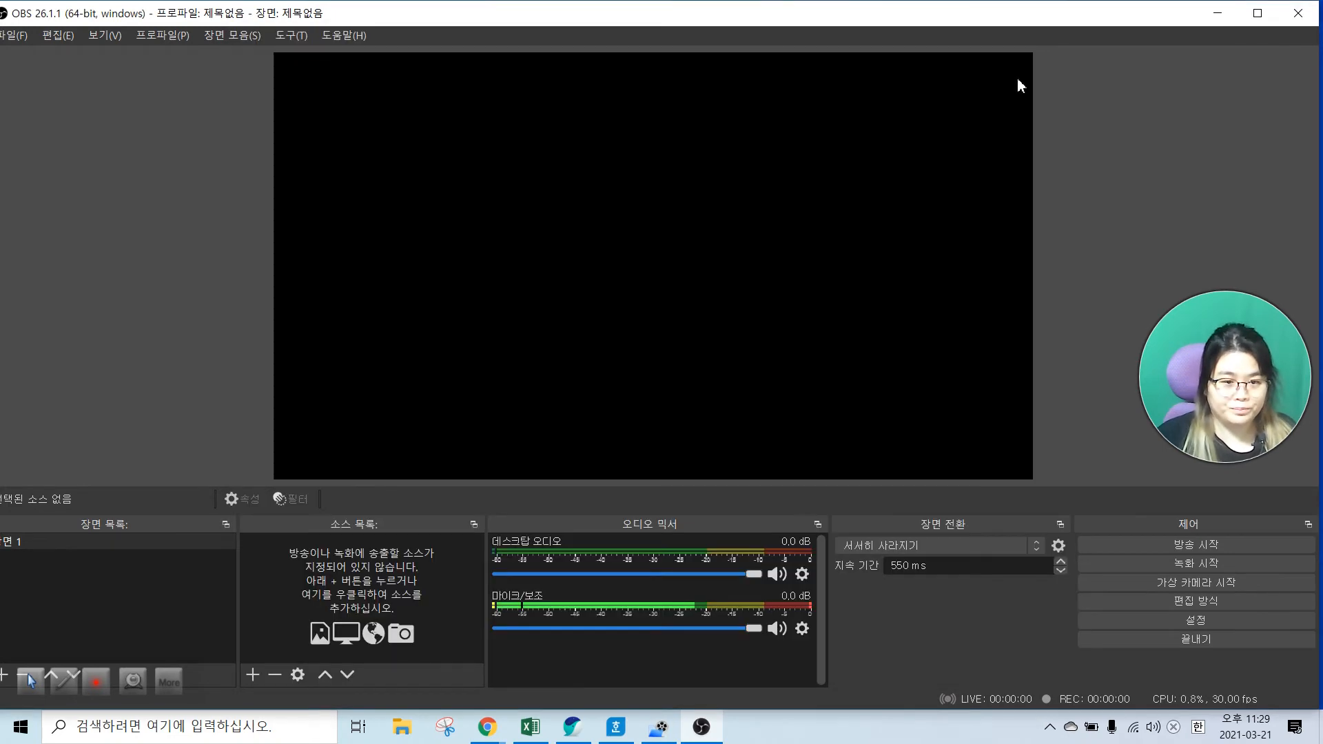
Try to start recording without any source and decline to record a blank screen
click(1171, 564)
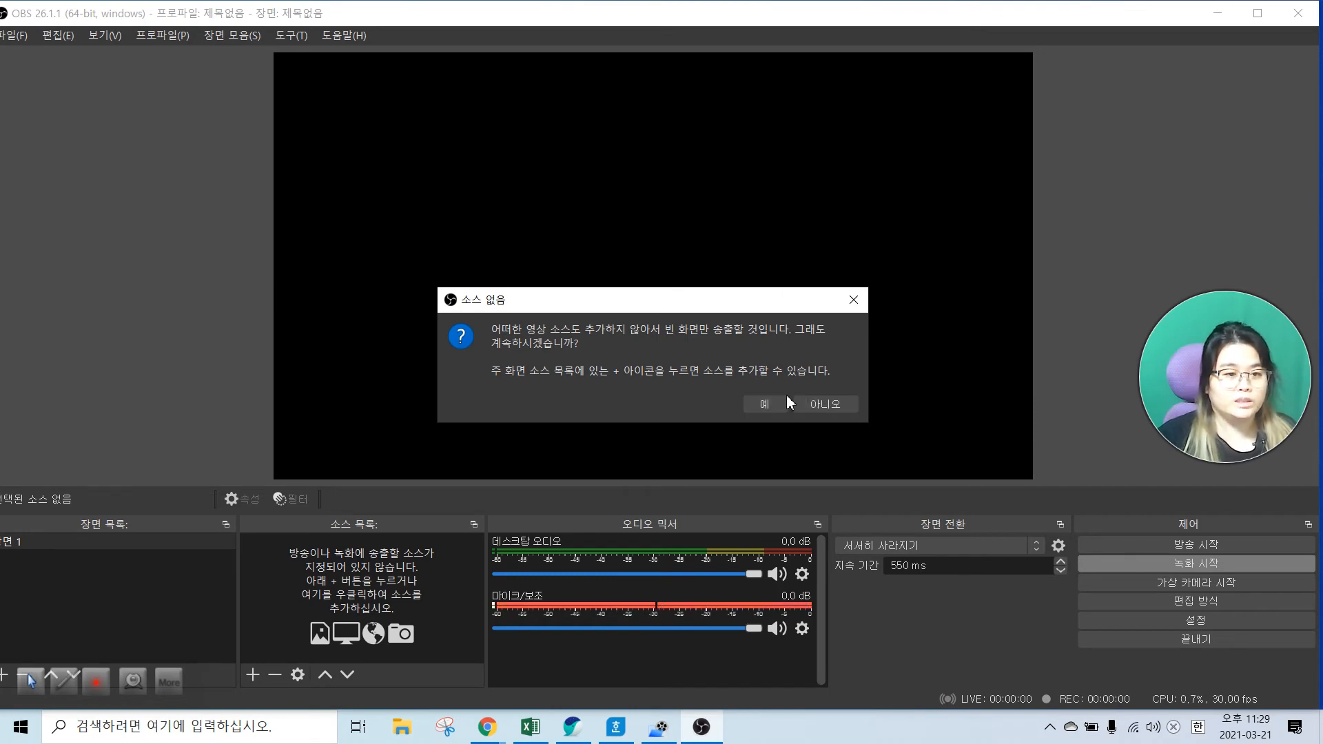
click(836, 404)
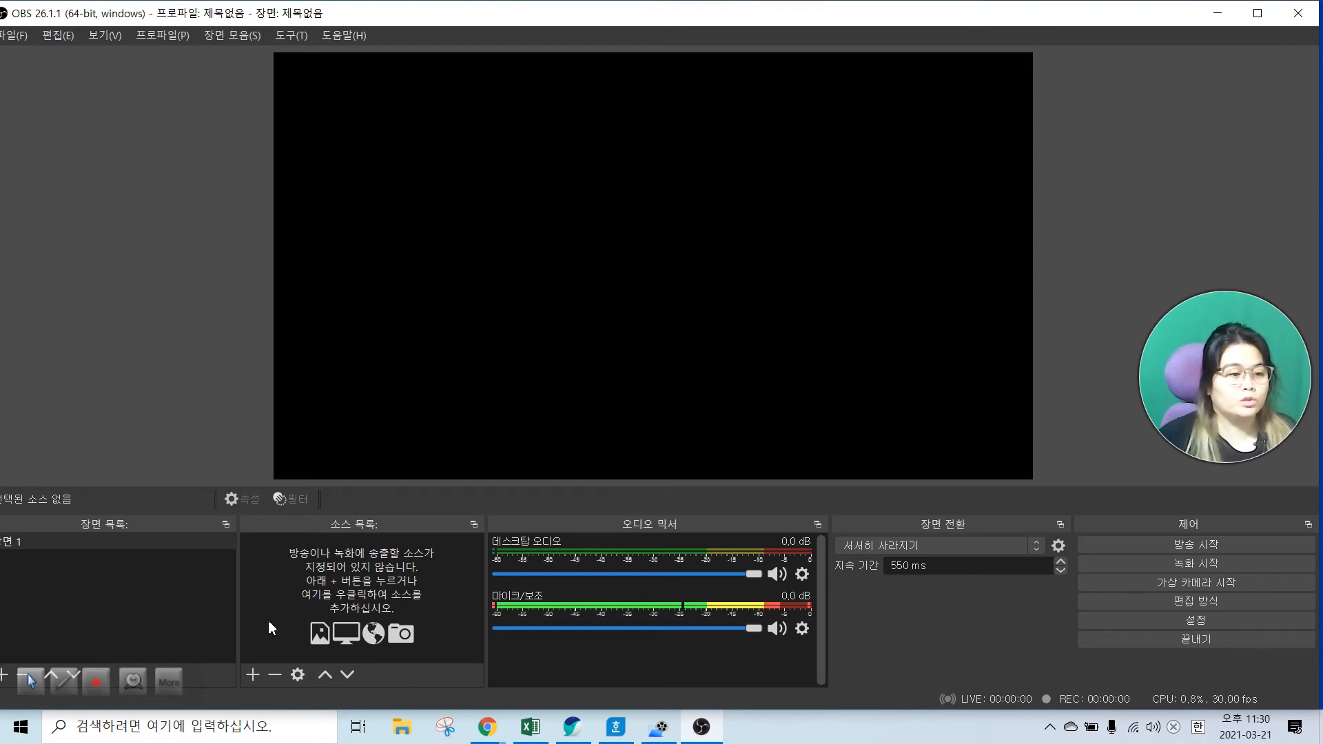
Add a new 디스플레이 캡쳐 source that captures 디스플레이 1: 1920x1080 @ 0,0
click(253, 674)
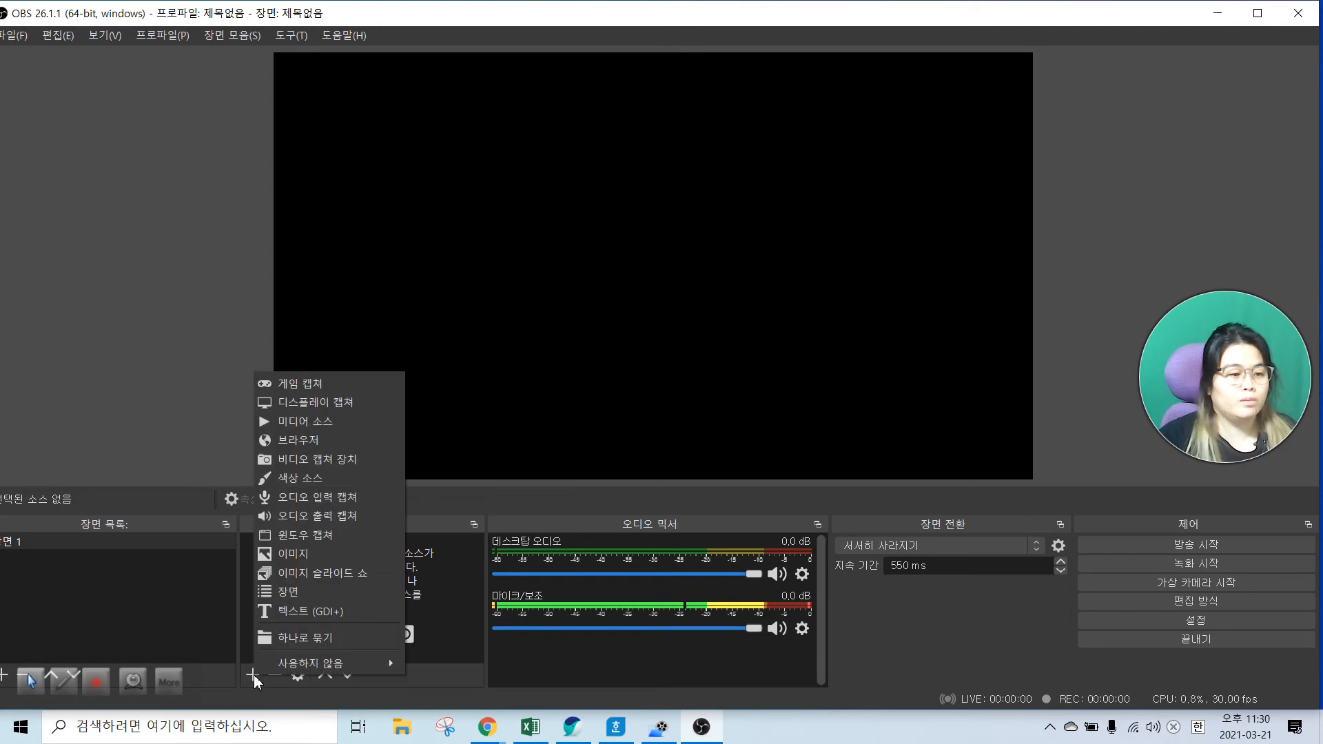
click(364, 414)
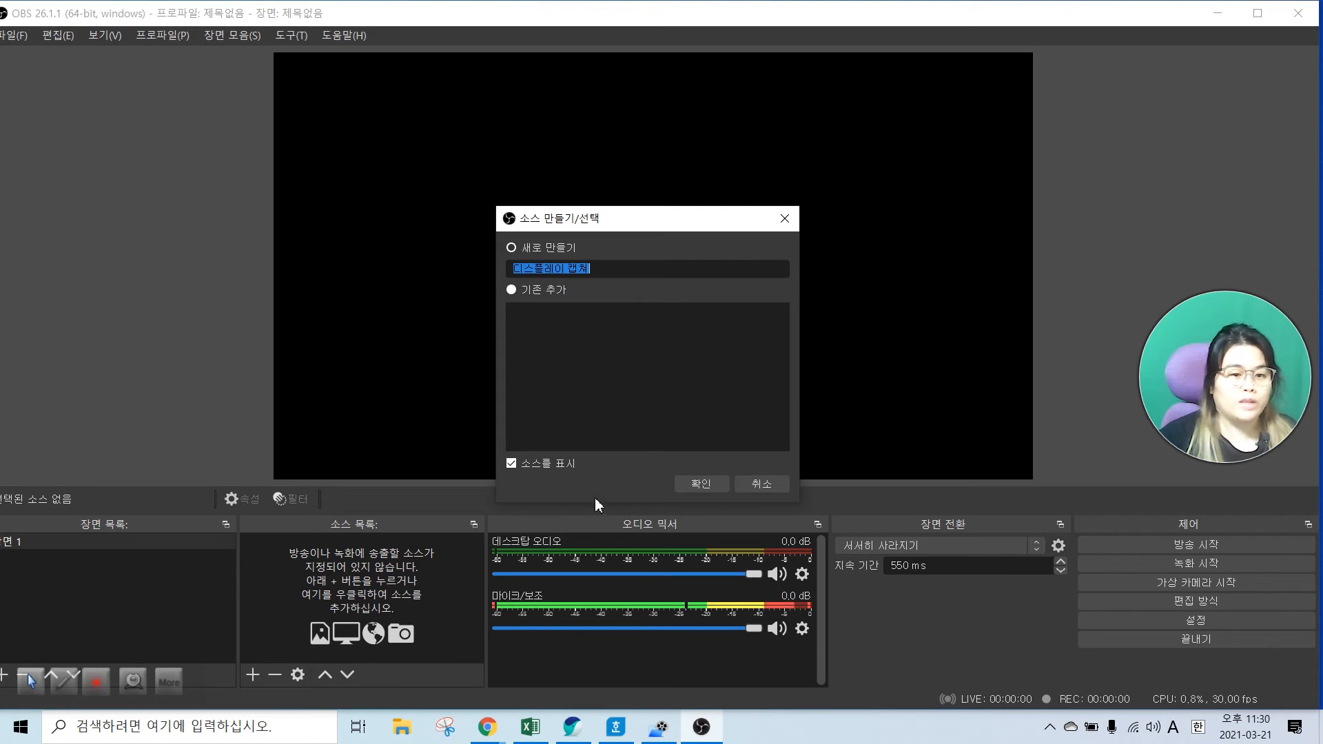
click(701, 481)
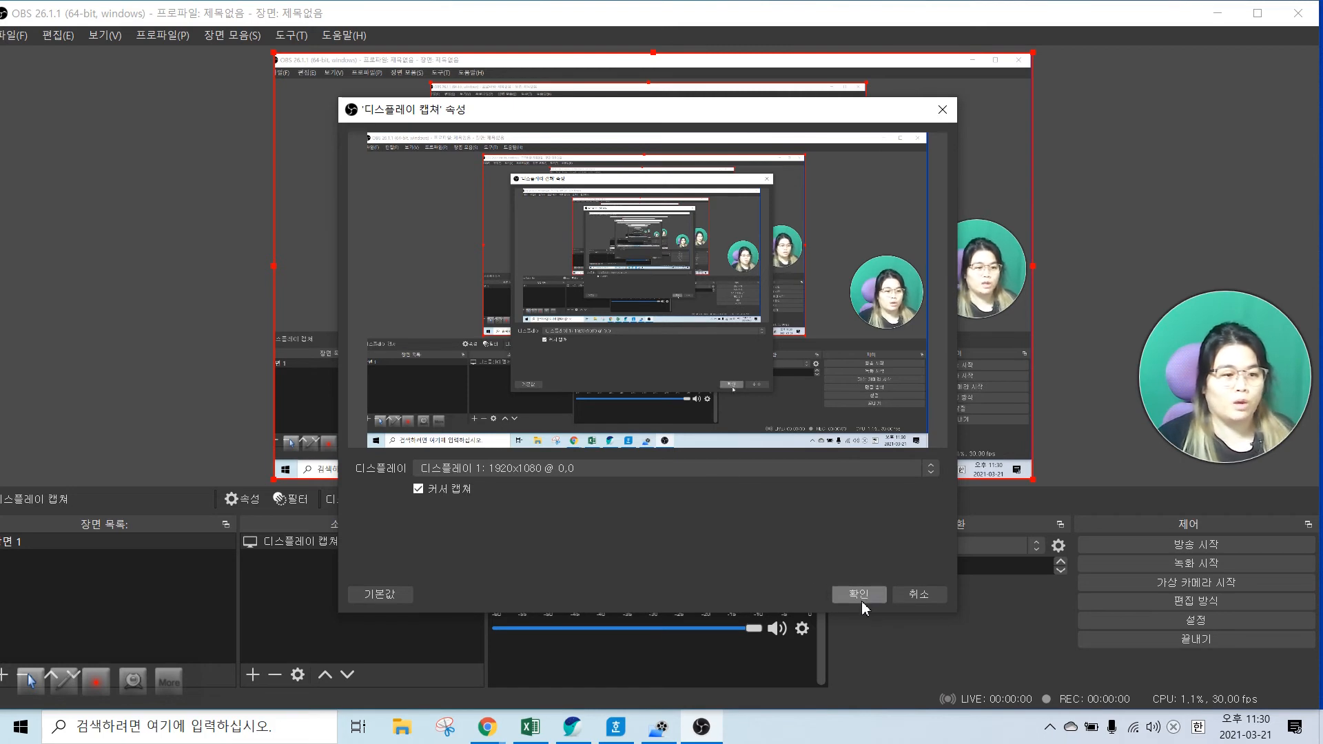
click(500, 473)
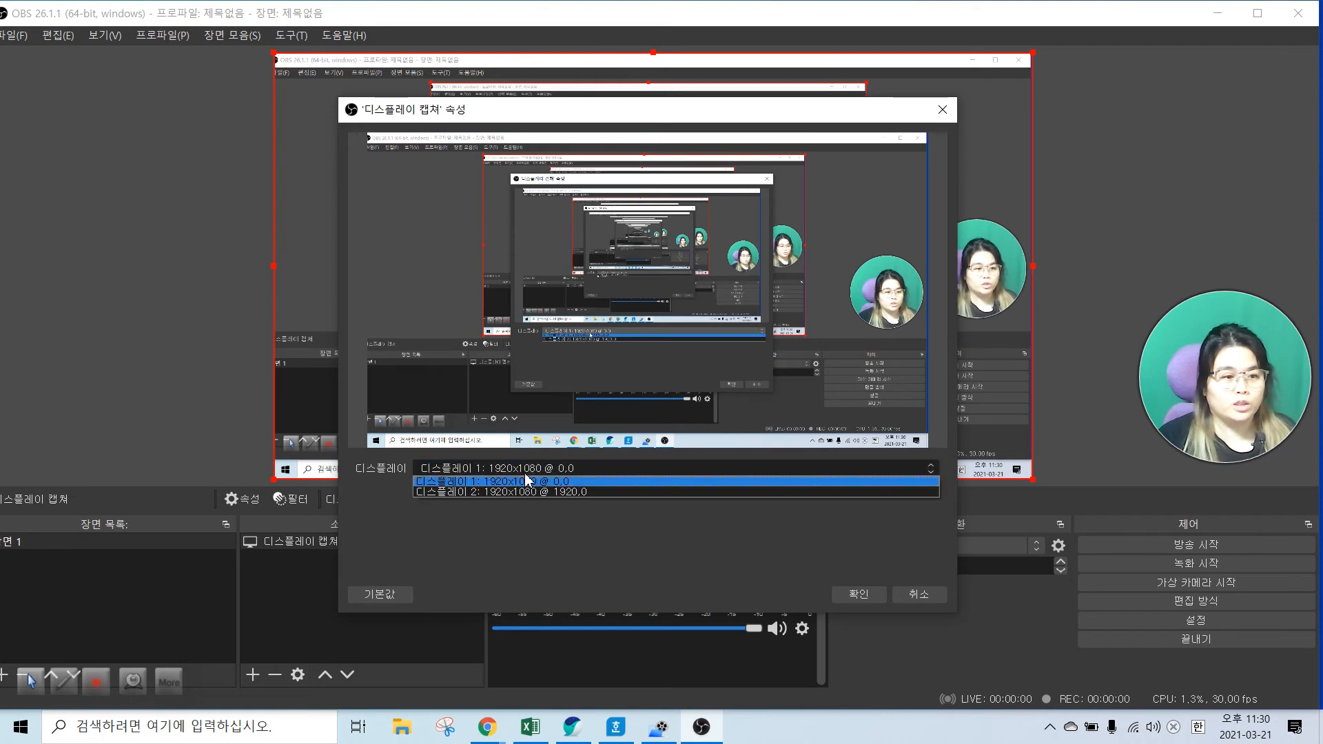
click(583, 482)
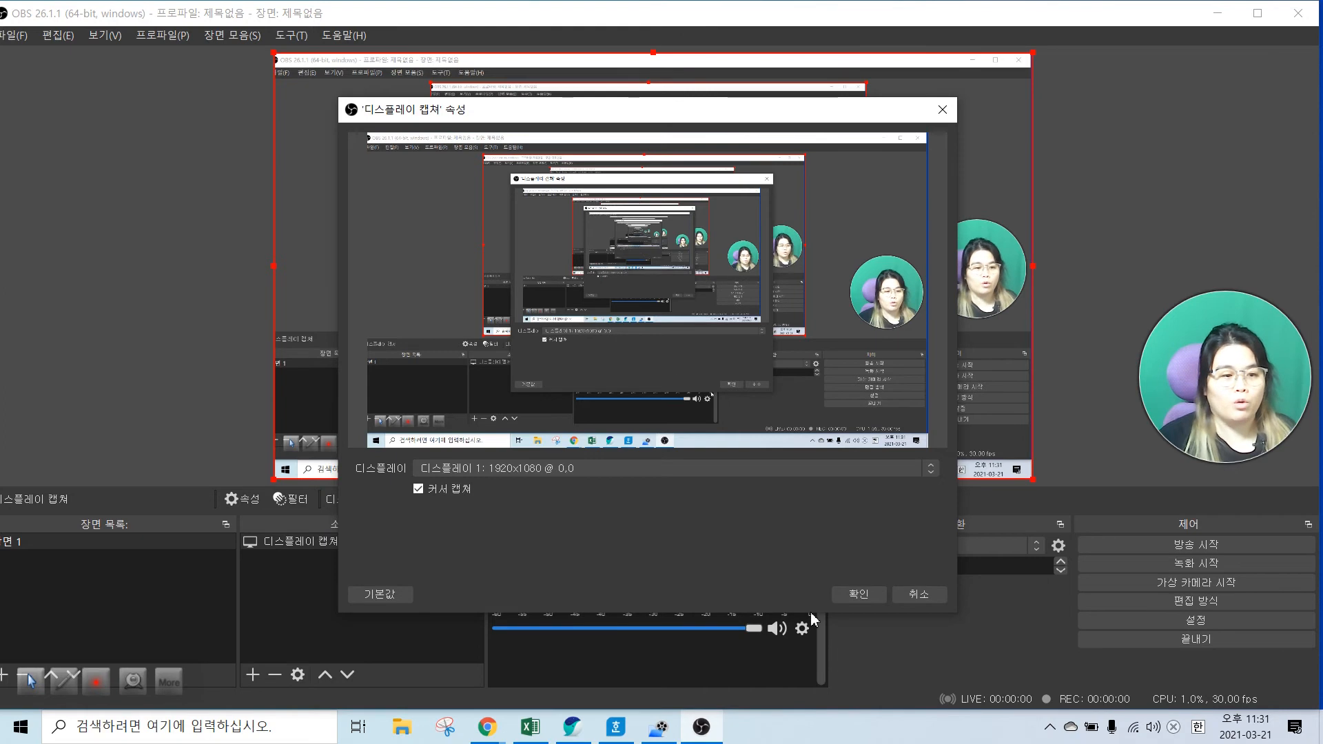
click(858, 595)
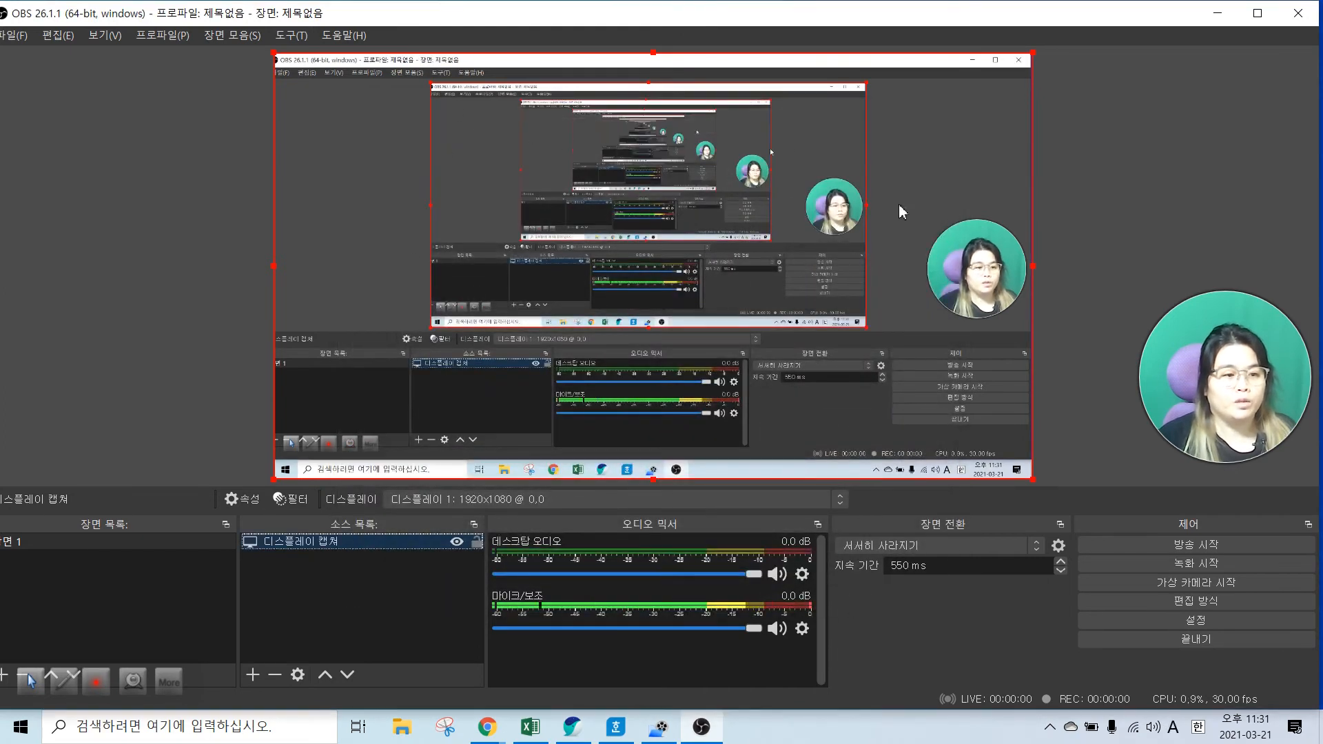
Start recording, mark the pause control with a red ink circle and arrow, and clear the ink
click(1228, 565)
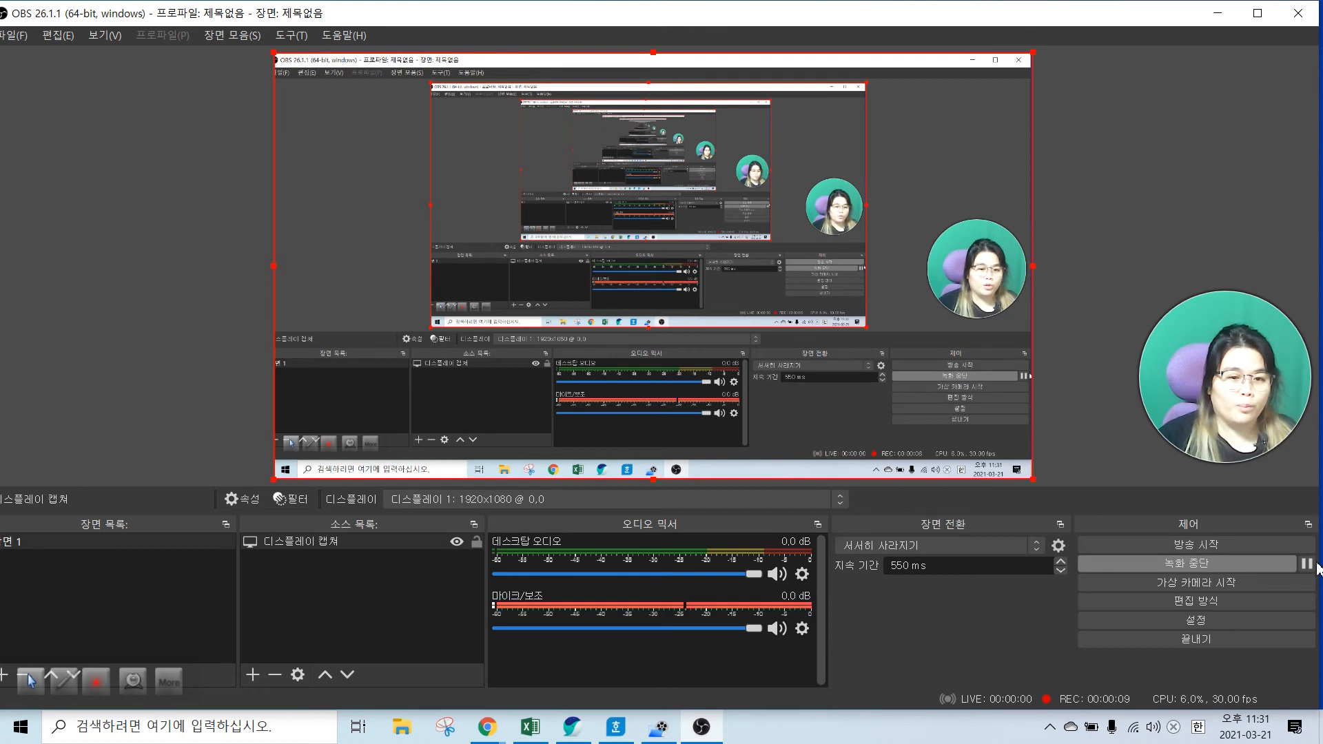
click(64, 680)
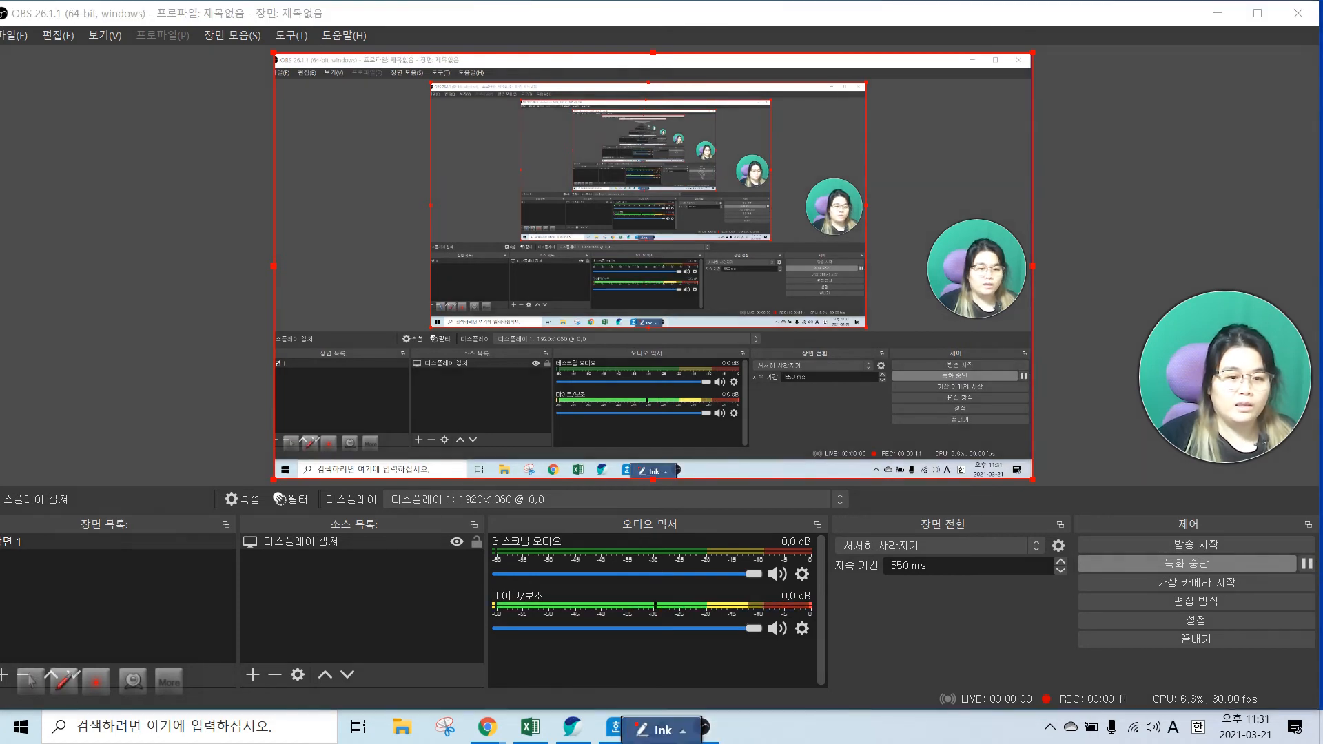
drag(1303, 545, 1319, 585)
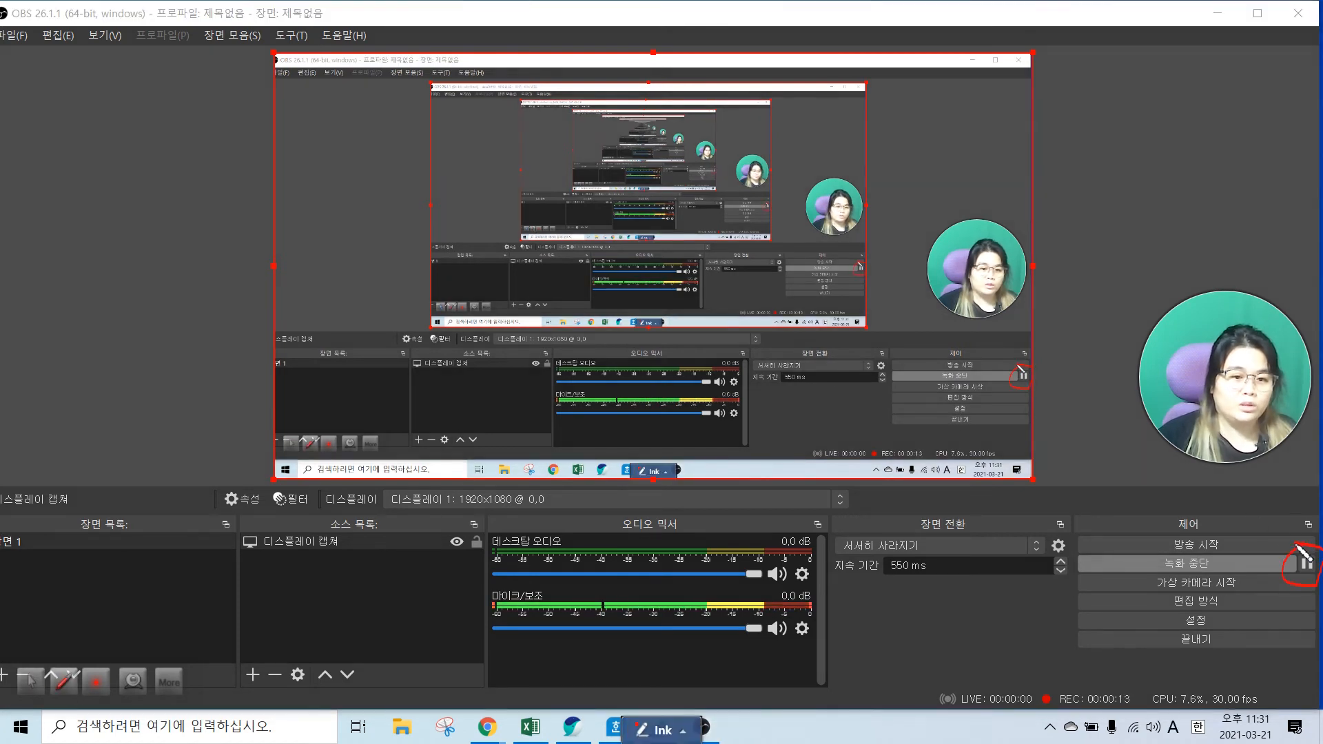
mouse_move(1269, 509)
mouse_down()
mouse_move(1286, 549)
mouse_move(1262, 539)
mouse_up()
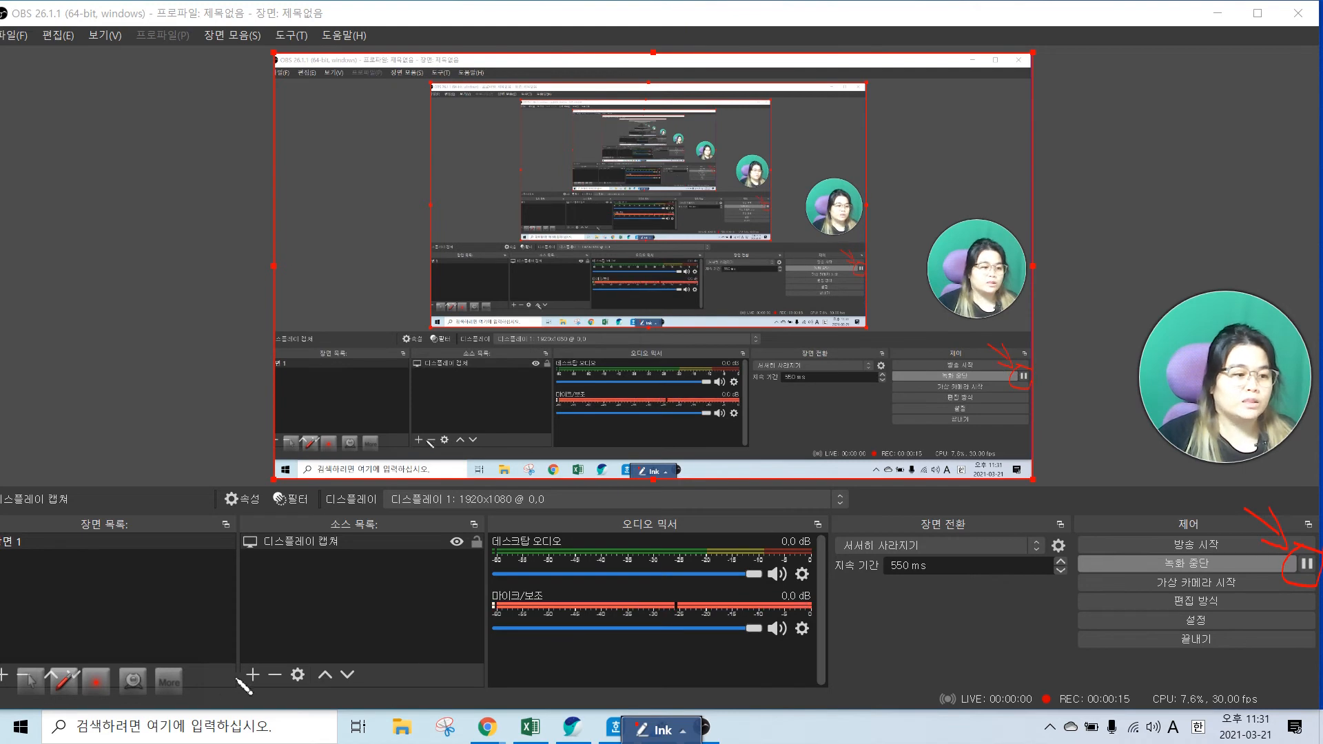
click(28, 683)
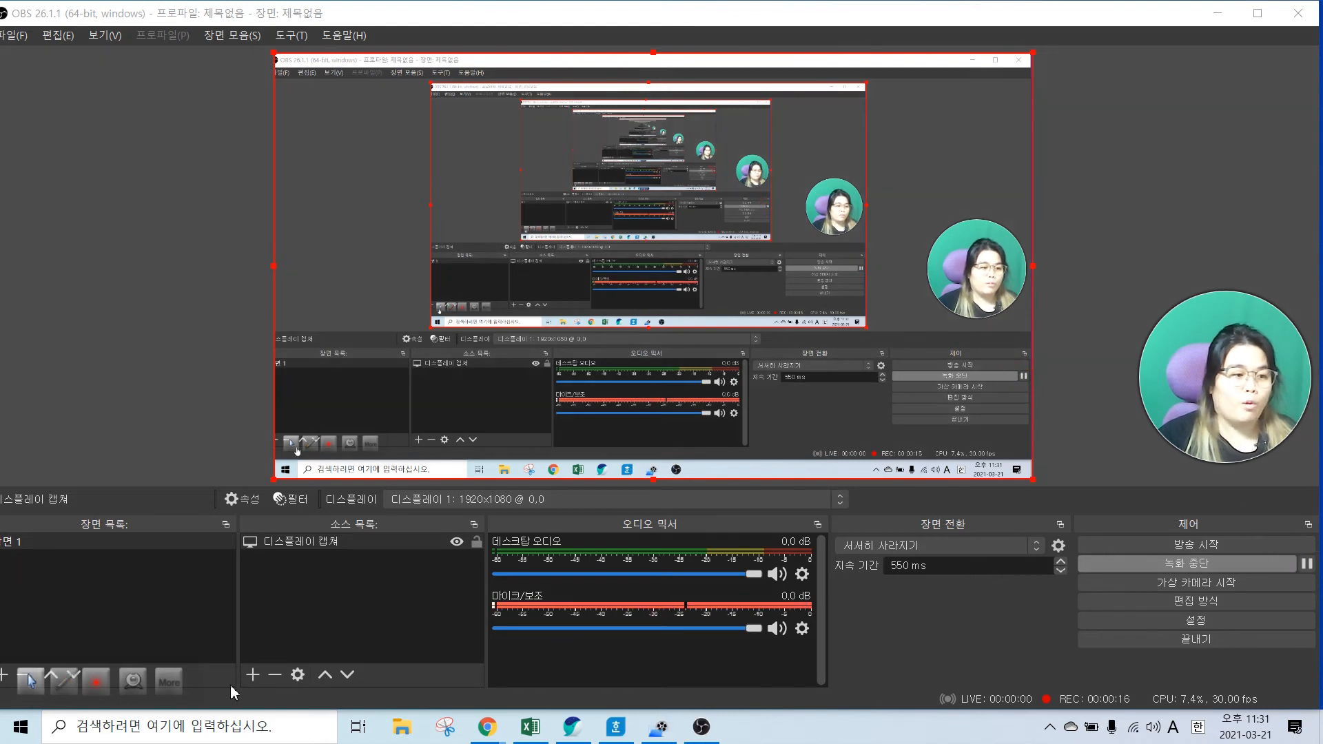
Pause, resume and pause the recording again, outline the paused REC status in red ink, and clear the marking
click(1307, 563)
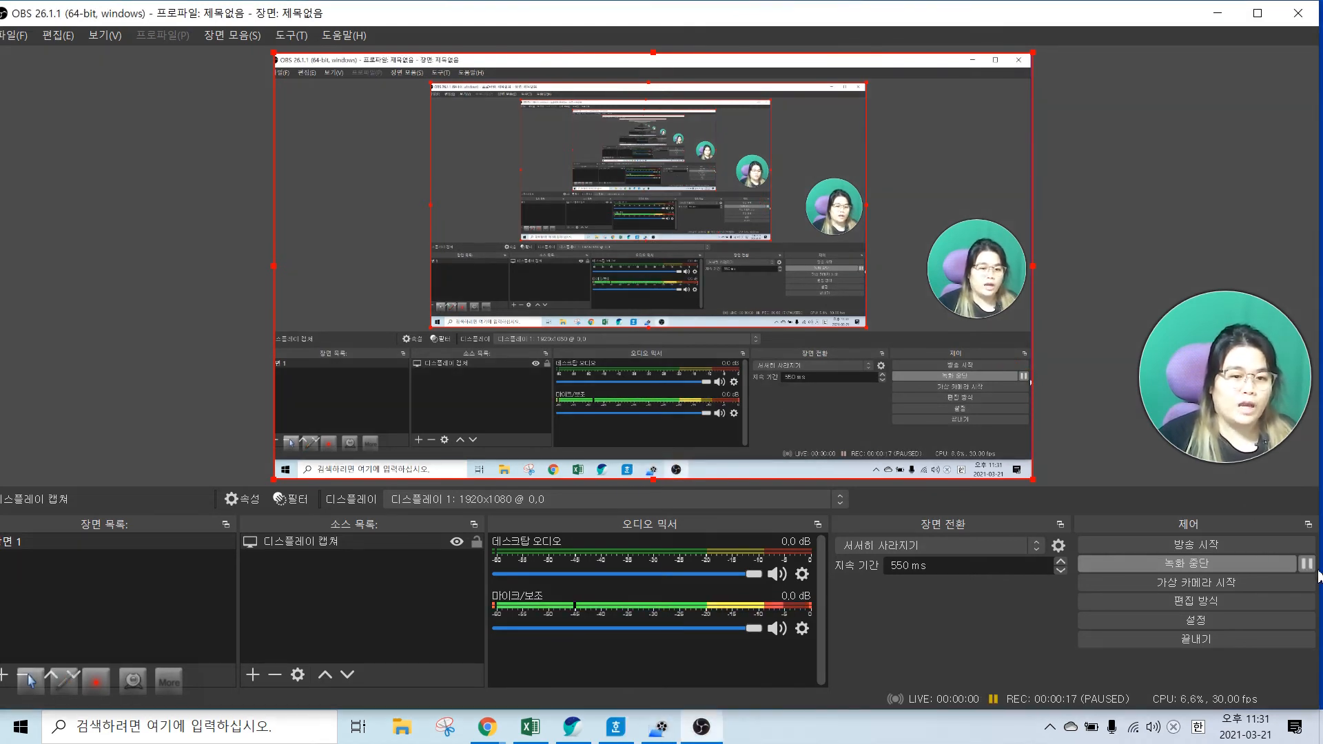
click(1306, 563)
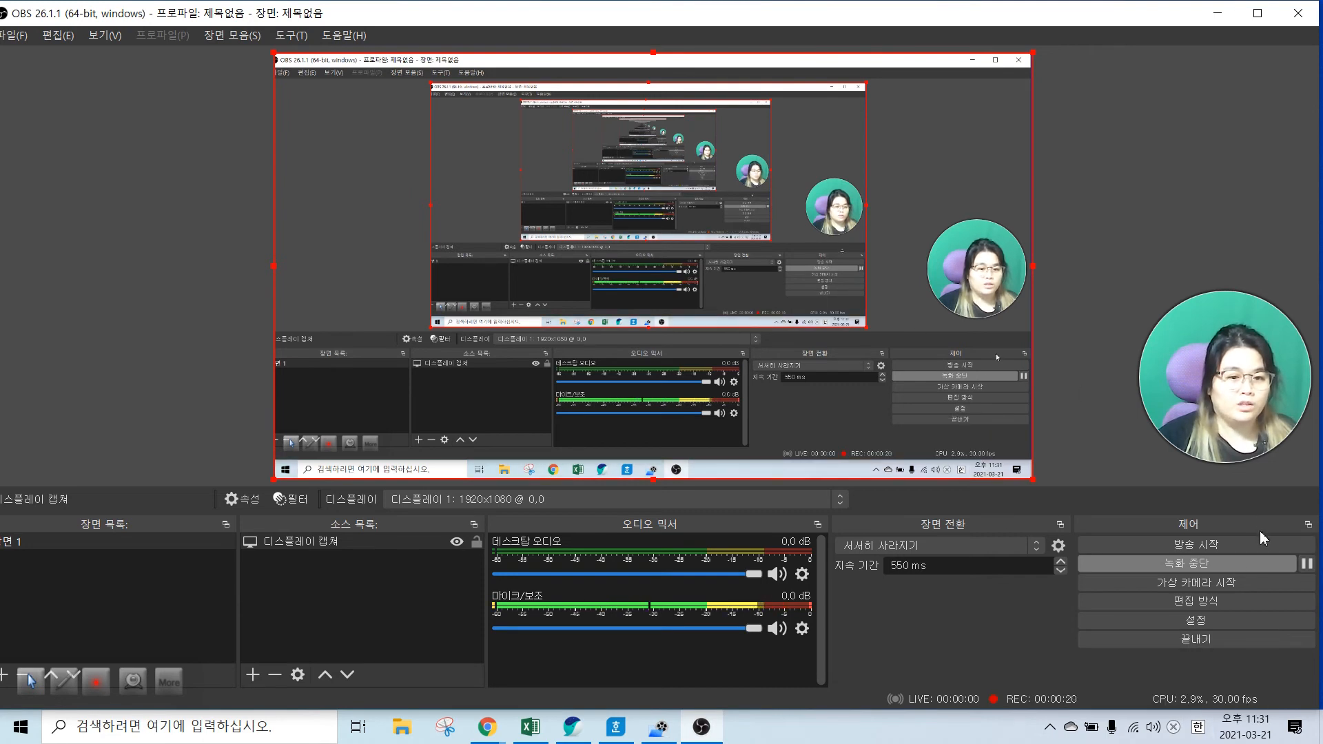
click(1307, 563)
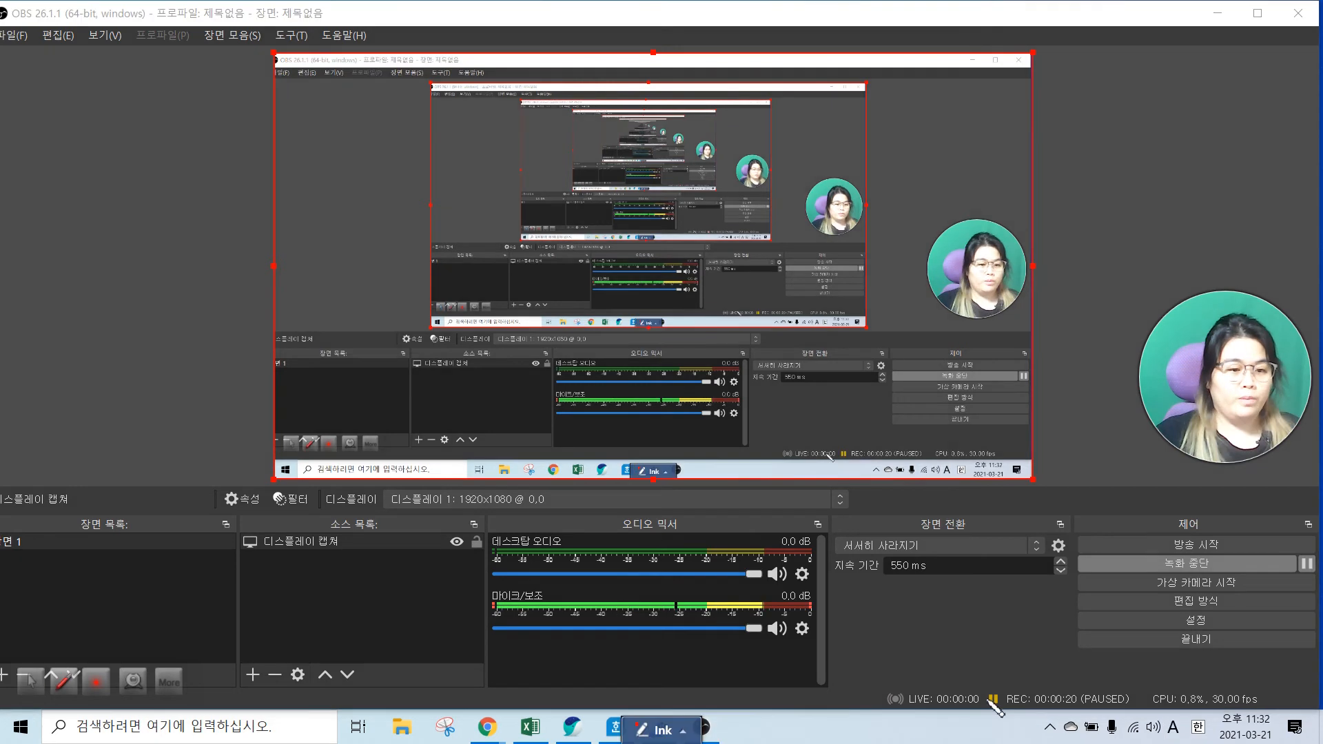
mouse_move(985, 713)
mouse_down()
mouse_move(1160, 705)
mouse_move(1125, 675)
mouse_move(998, 673)
mouse_up()
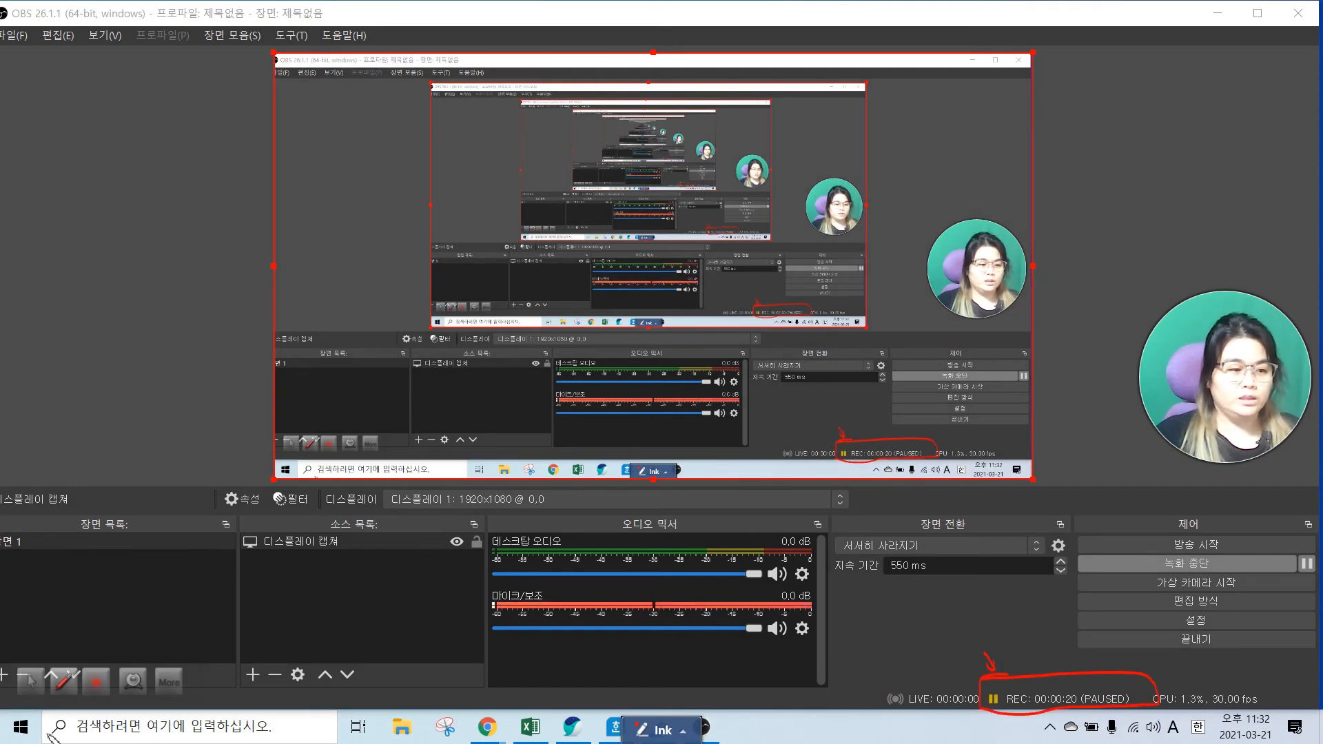
click(28, 681)
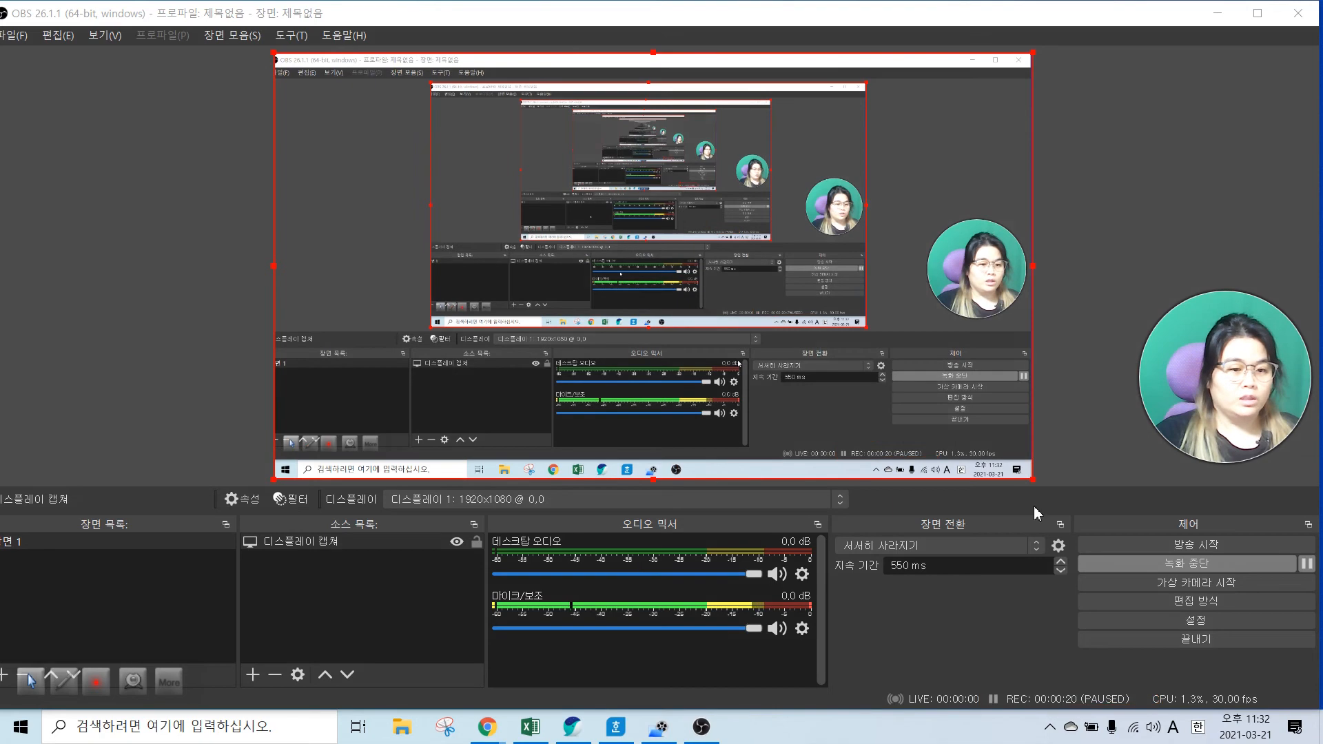
Resume the recording, temporarily mark the running REC status with a red ink outline and arrow, and stop the recording
click(1310, 566)
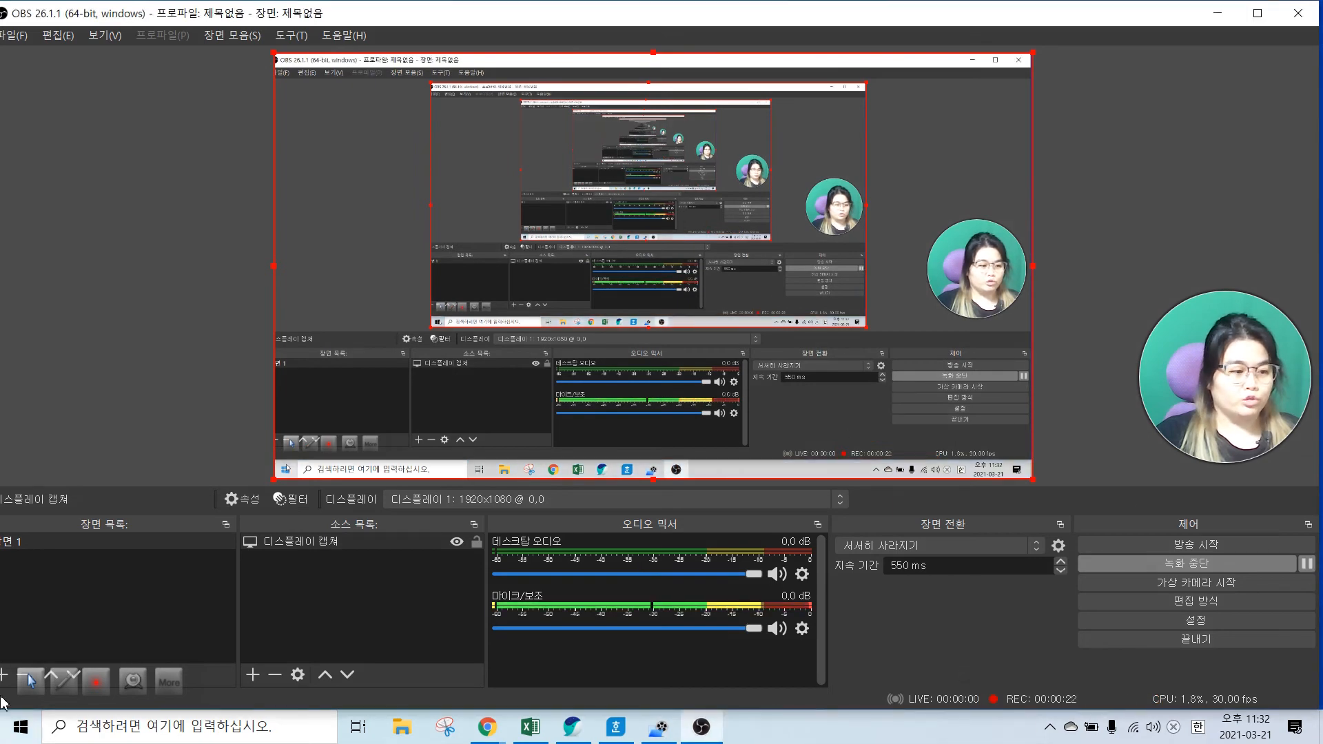
click(64, 681)
mouse_move(973, 682)
mouse_down()
mouse_move(1003, 716)
mouse_move(1097, 701)
mouse_move(972, 681)
mouse_up()
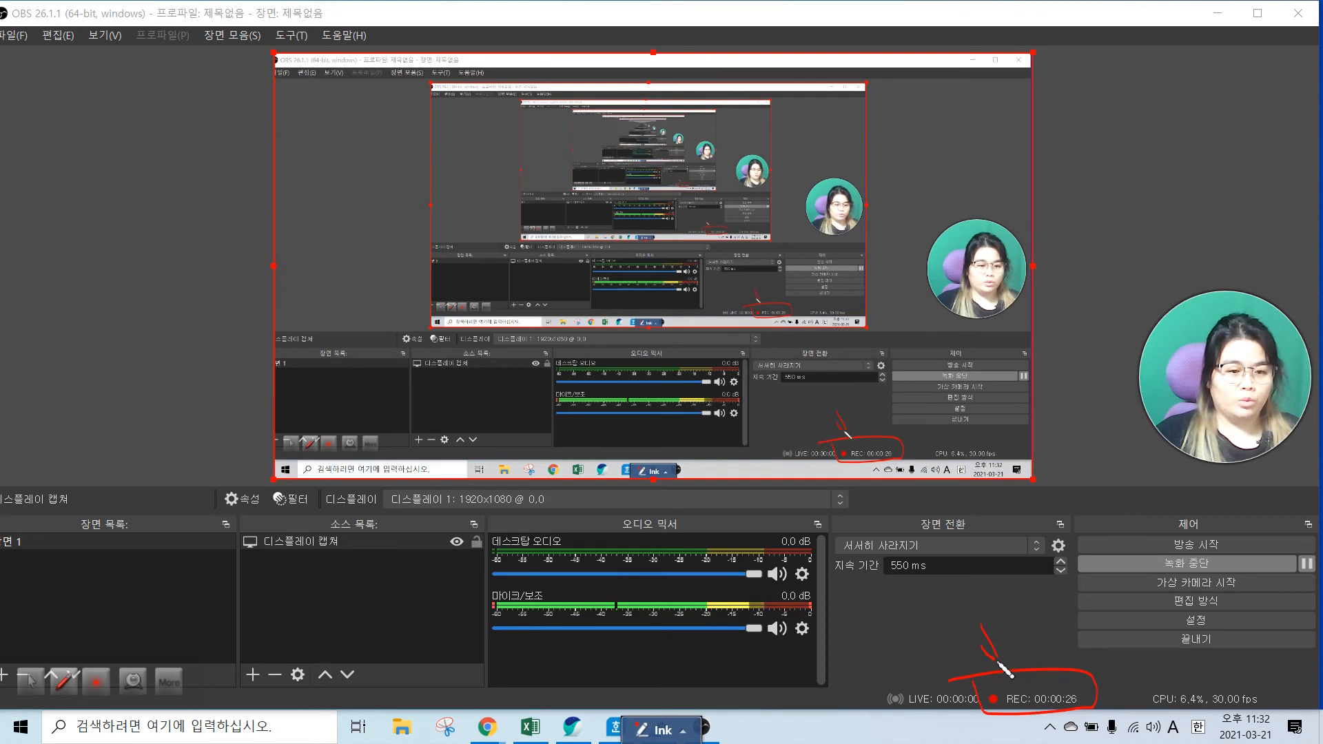
drag(1004, 638, 993, 658)
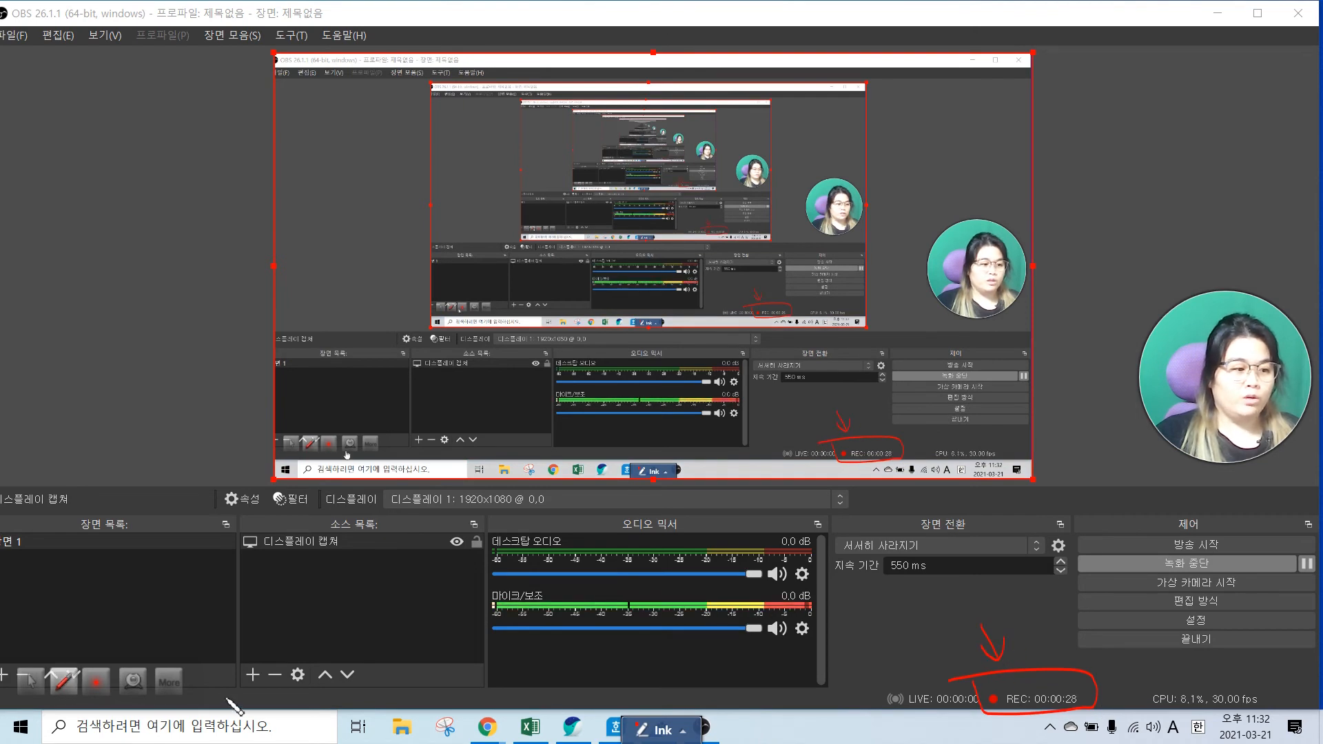
click(40, 686)
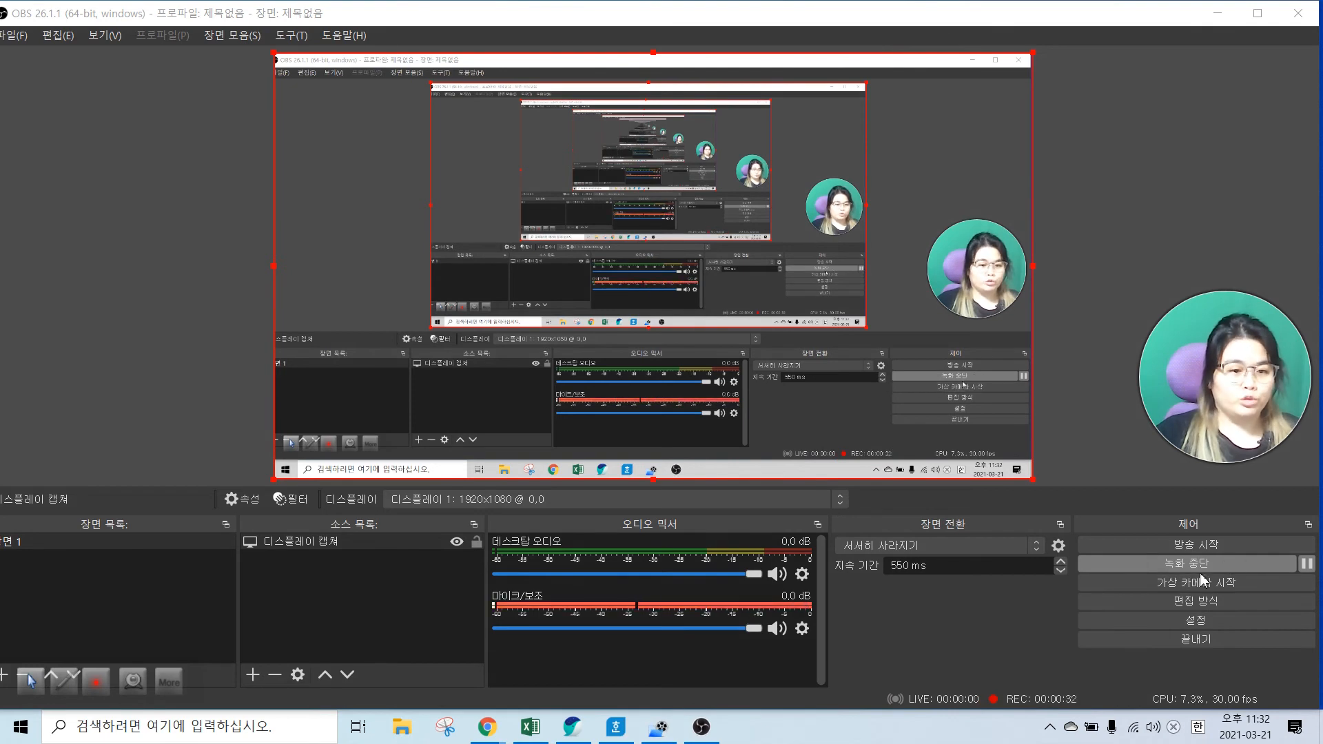
click(1201, 564)
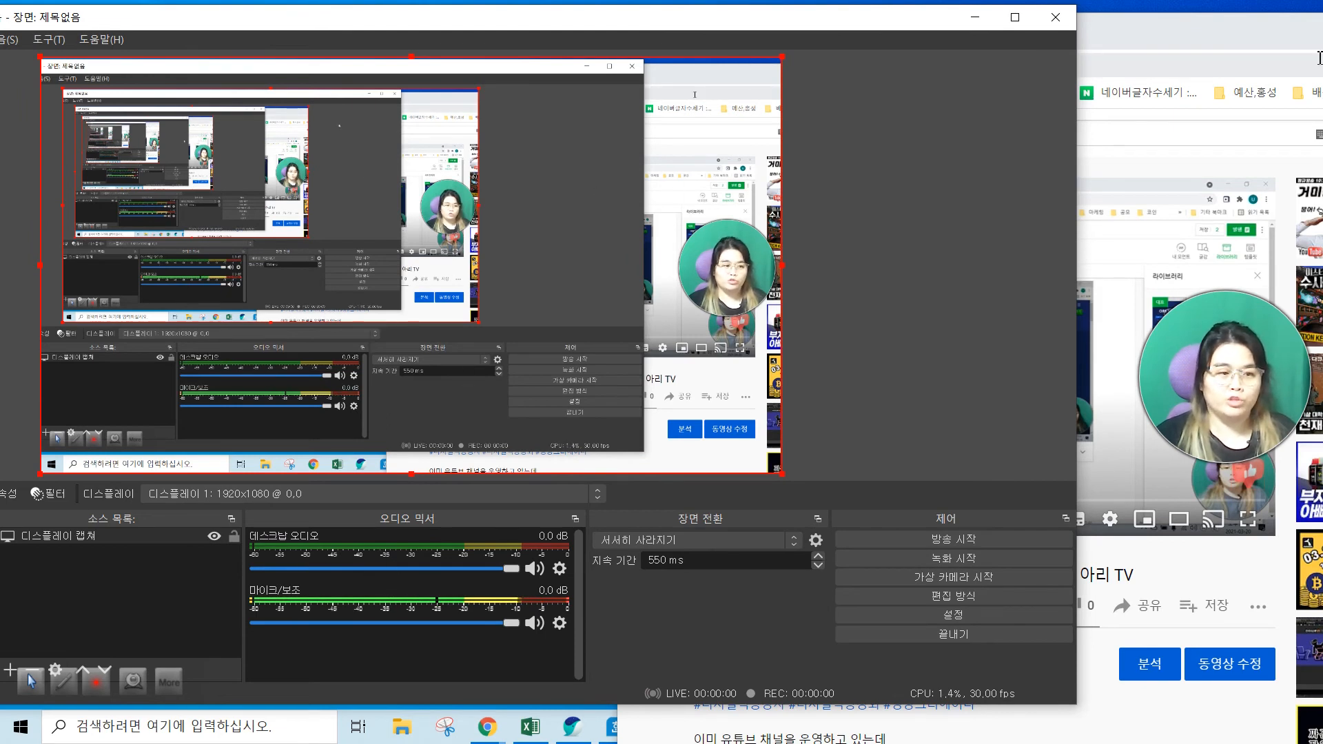
Switch to the YouTube video in Chrome beside OBS and play it to produce desktop audio
click(1143, 41)
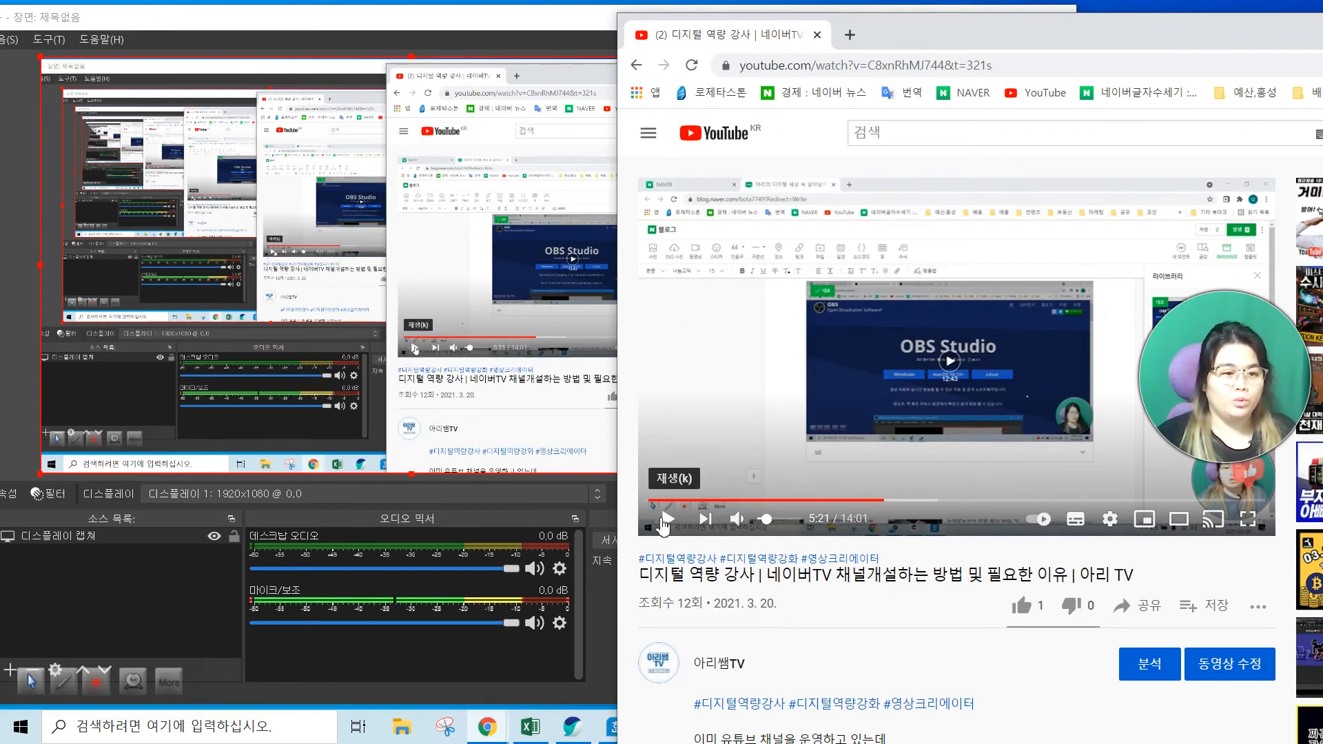
click(664, 526)
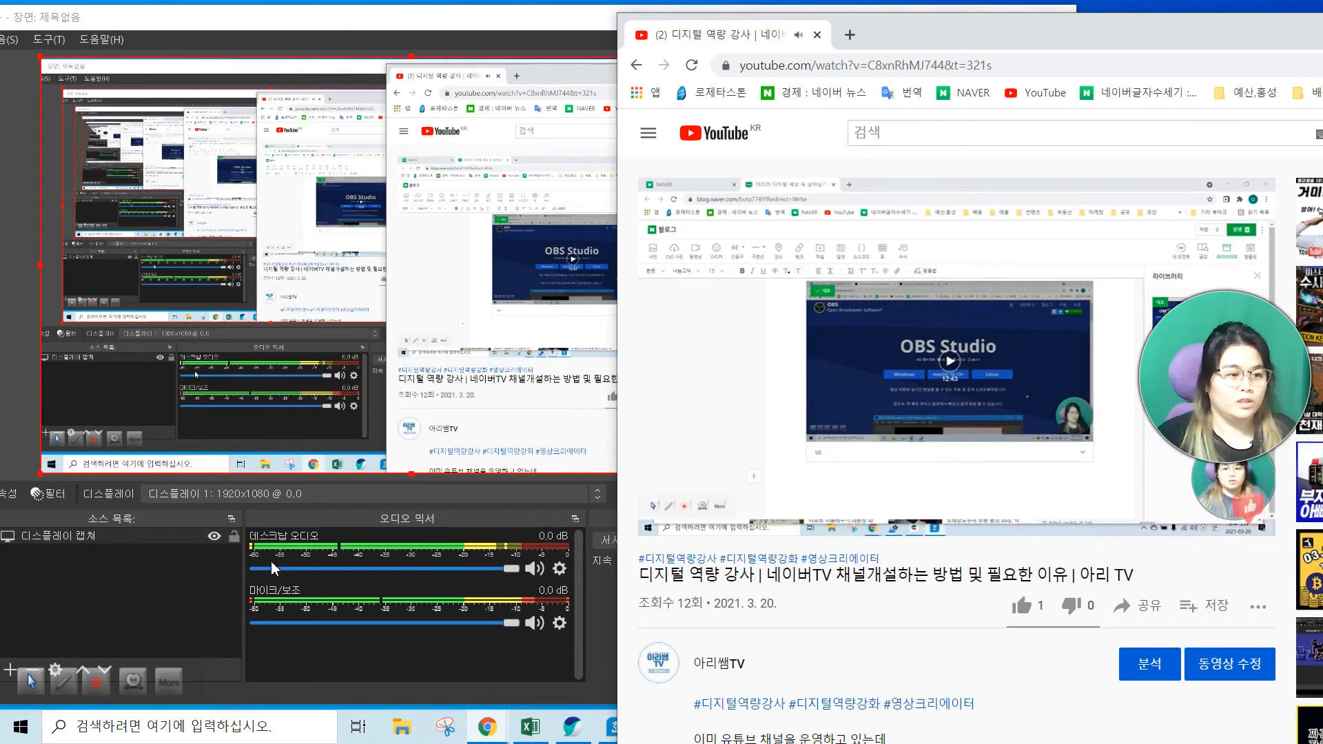
Circle the desktop audio meter in red ink, mark the microphone slider with an arrow, and clear the ink
click(64, 682)
mouse_move(266, 556)
mouse_down()
mouse_move(483, 564)
mouse_move(509, 550)
mouse_move(337, 522)
mouse_move(248, 545)
mouse_move(376, 566)
mouse_up()
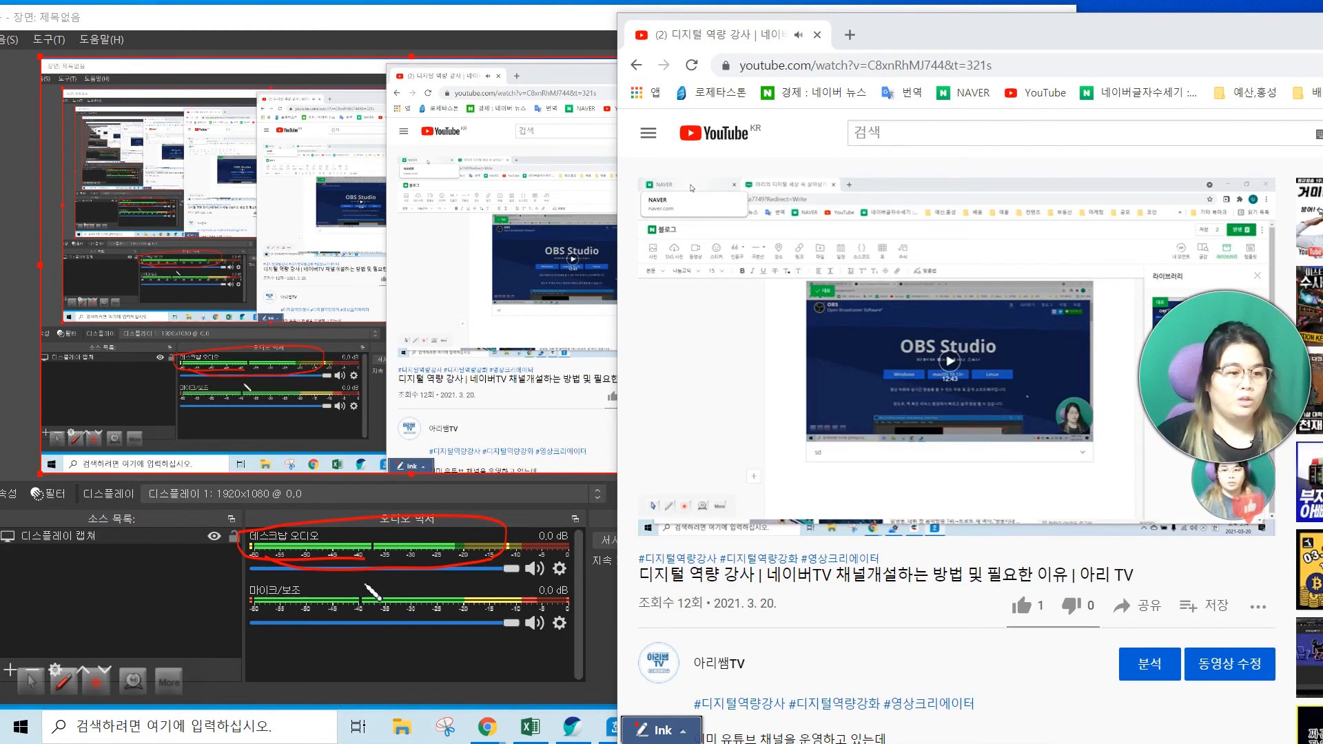
mouse_move(296, 666)
mouse_down()
mouse_move(322, 618)
mouse_move(319, 629)
mouse_up()
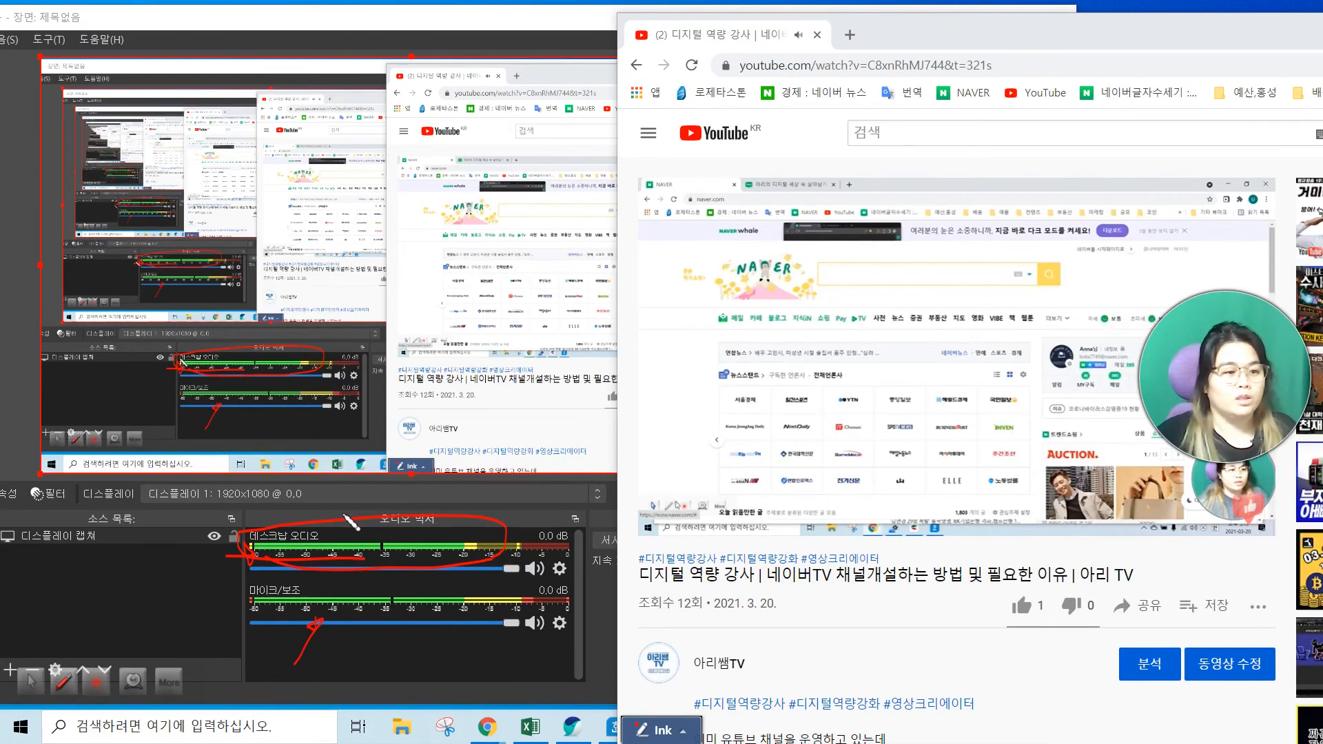
click(31, 682)
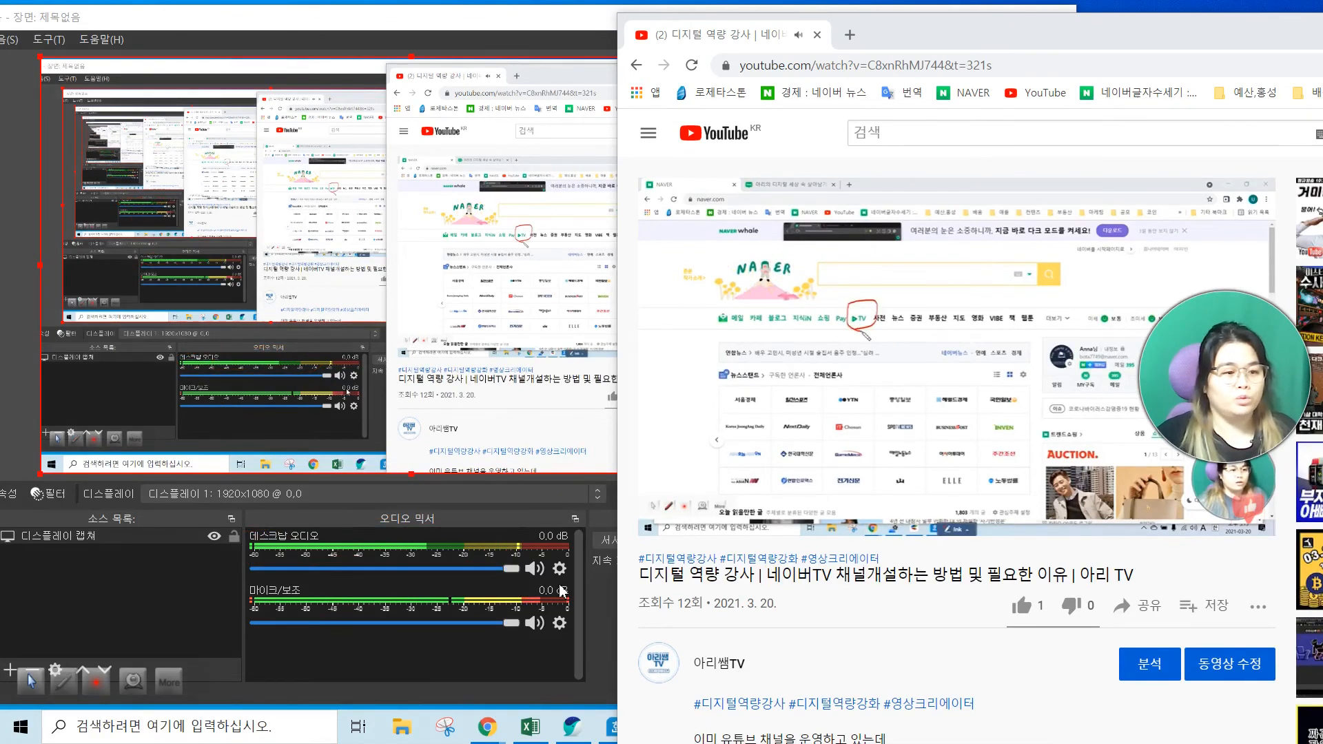
Lower the desktop audio to about -42.1 dB and restore it to 0.0 dB, and mute and unmute the microphone
drag(511, 568, 327, 569)
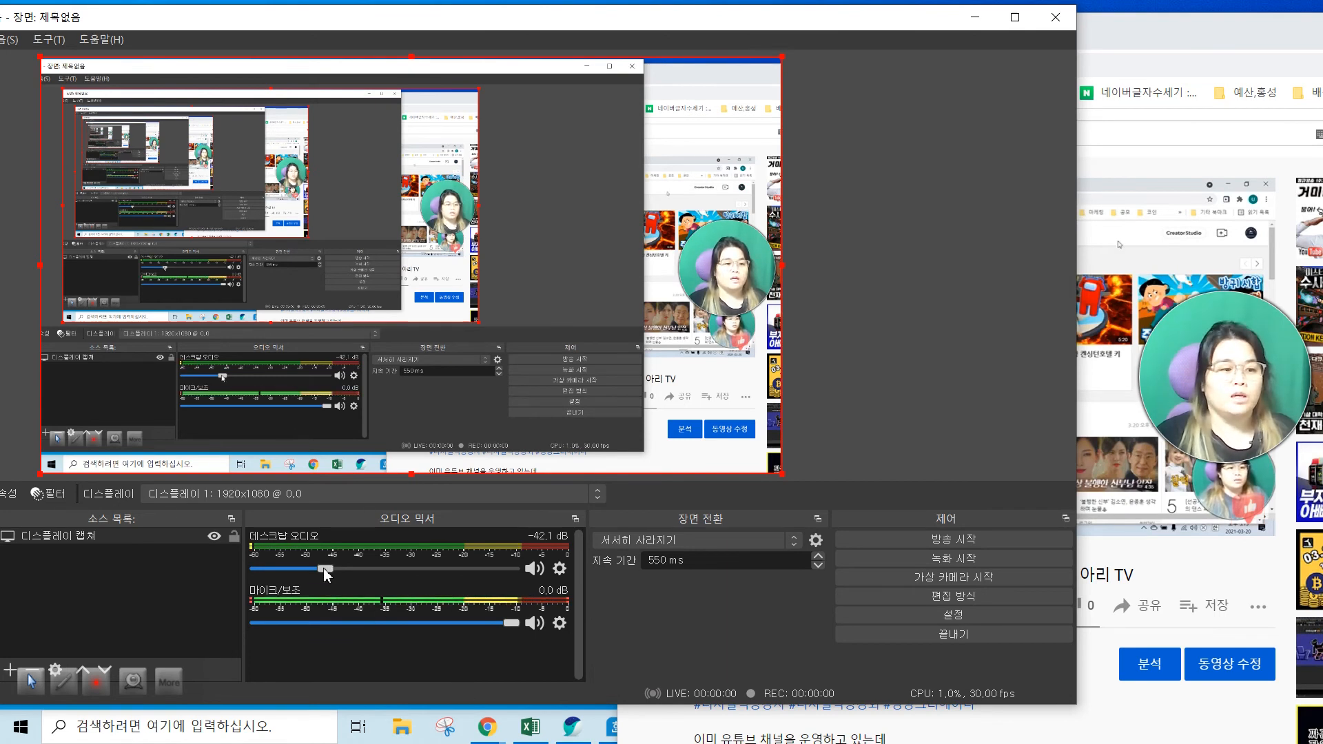
drag(324, 568, 523, 576)
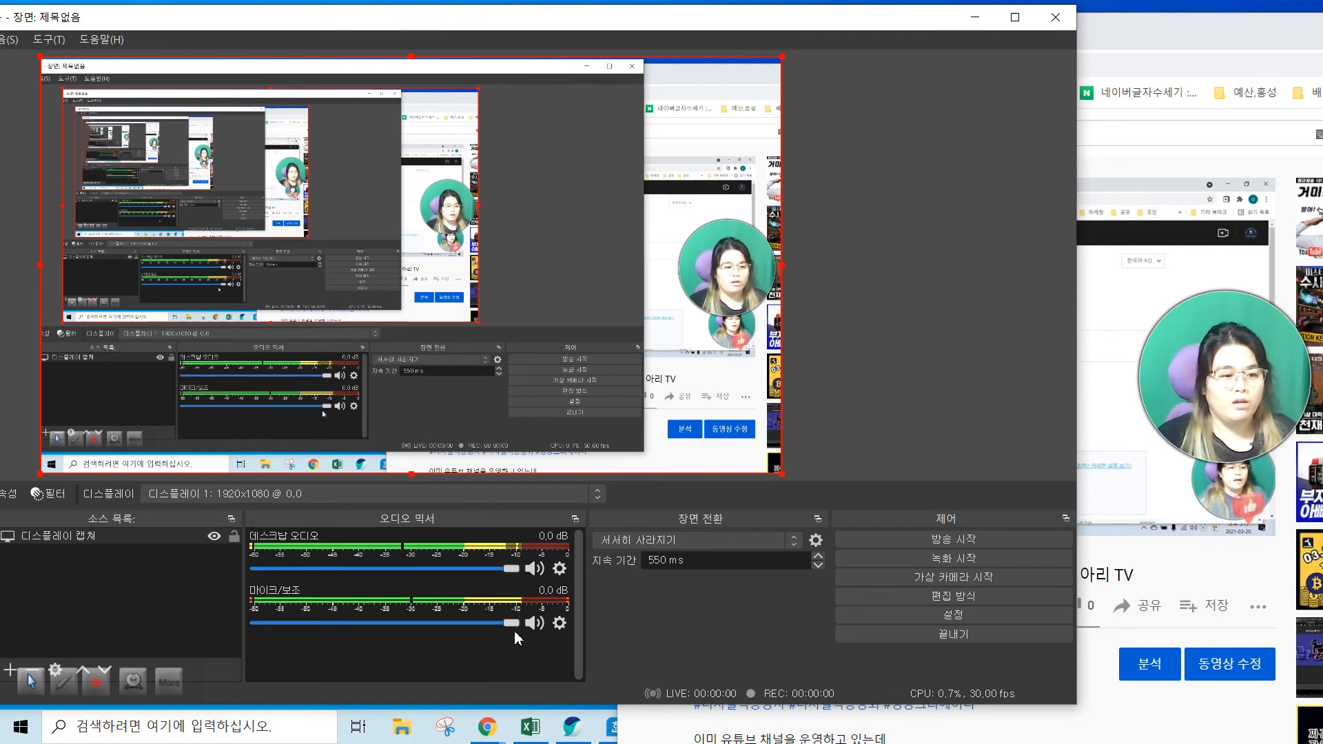
click(535, 624)
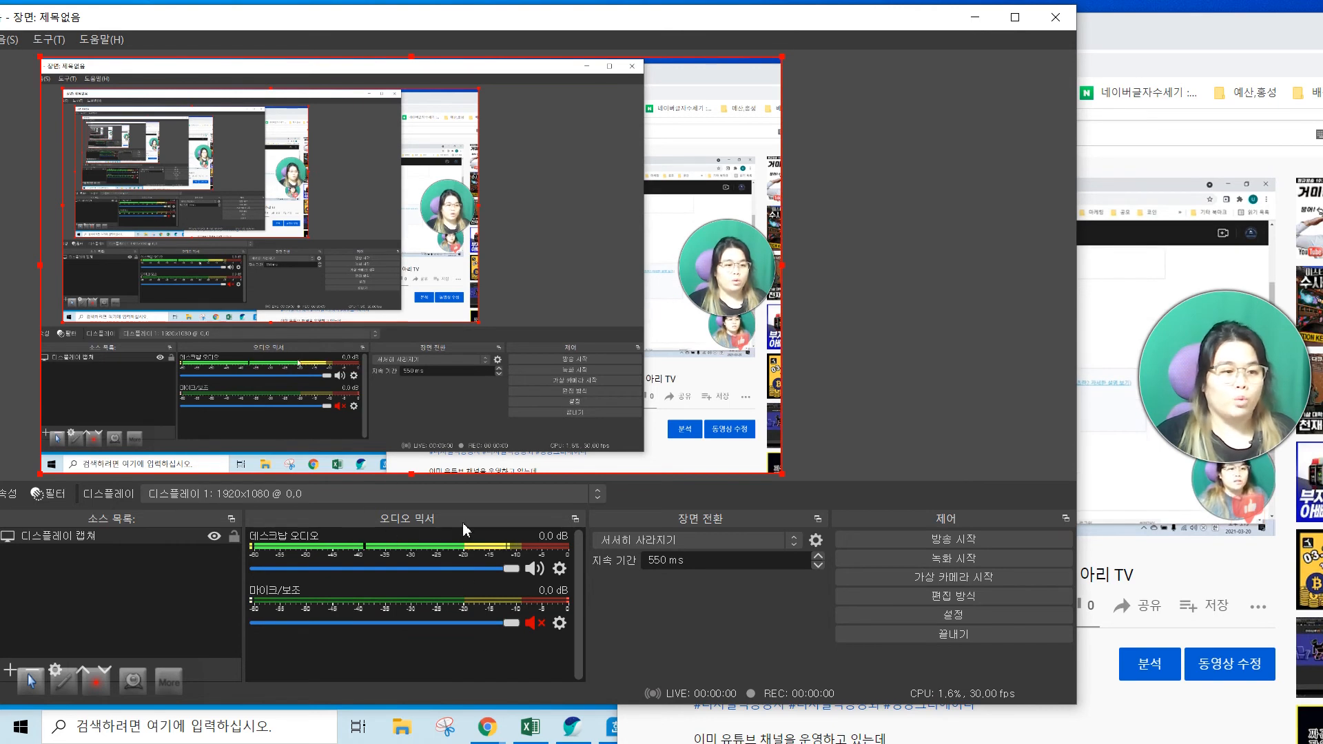
click(534, 623)
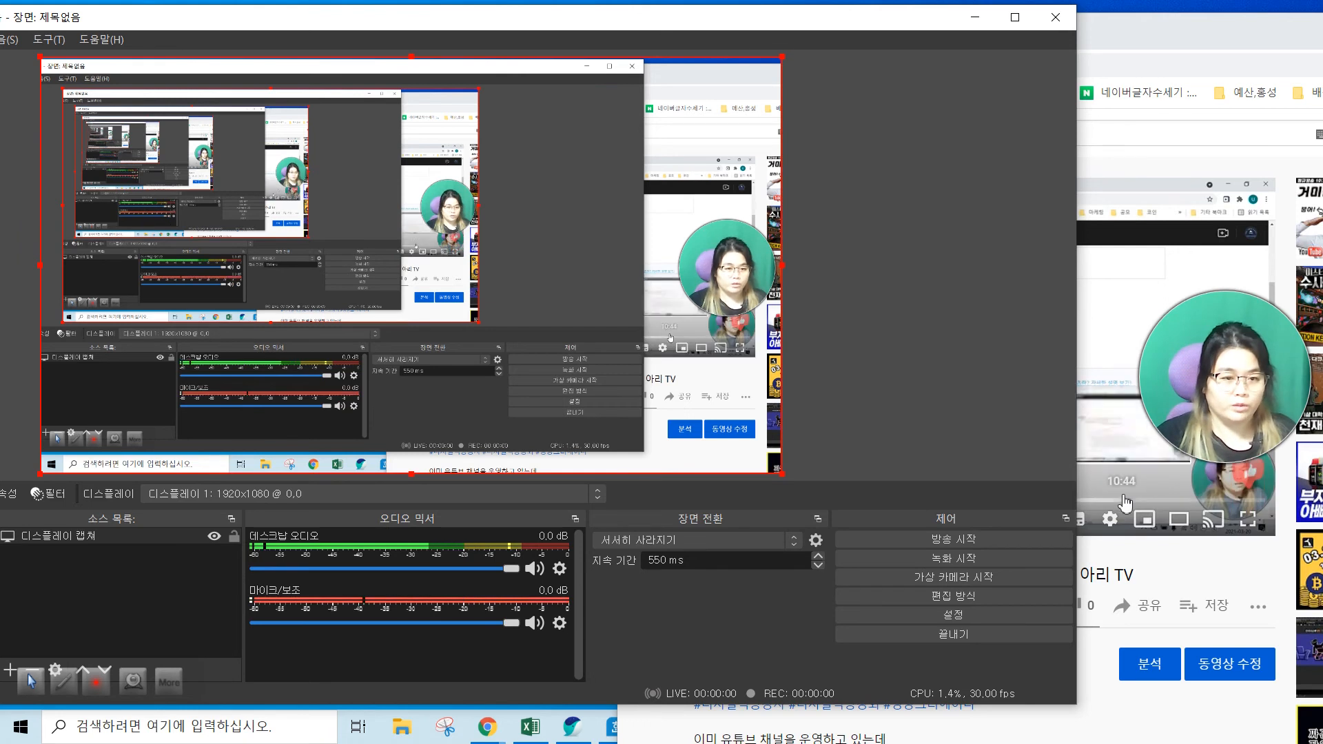
Pause the YouTube video at 10:44 and switch back to OBS with its window maximized
click(1147, 512)
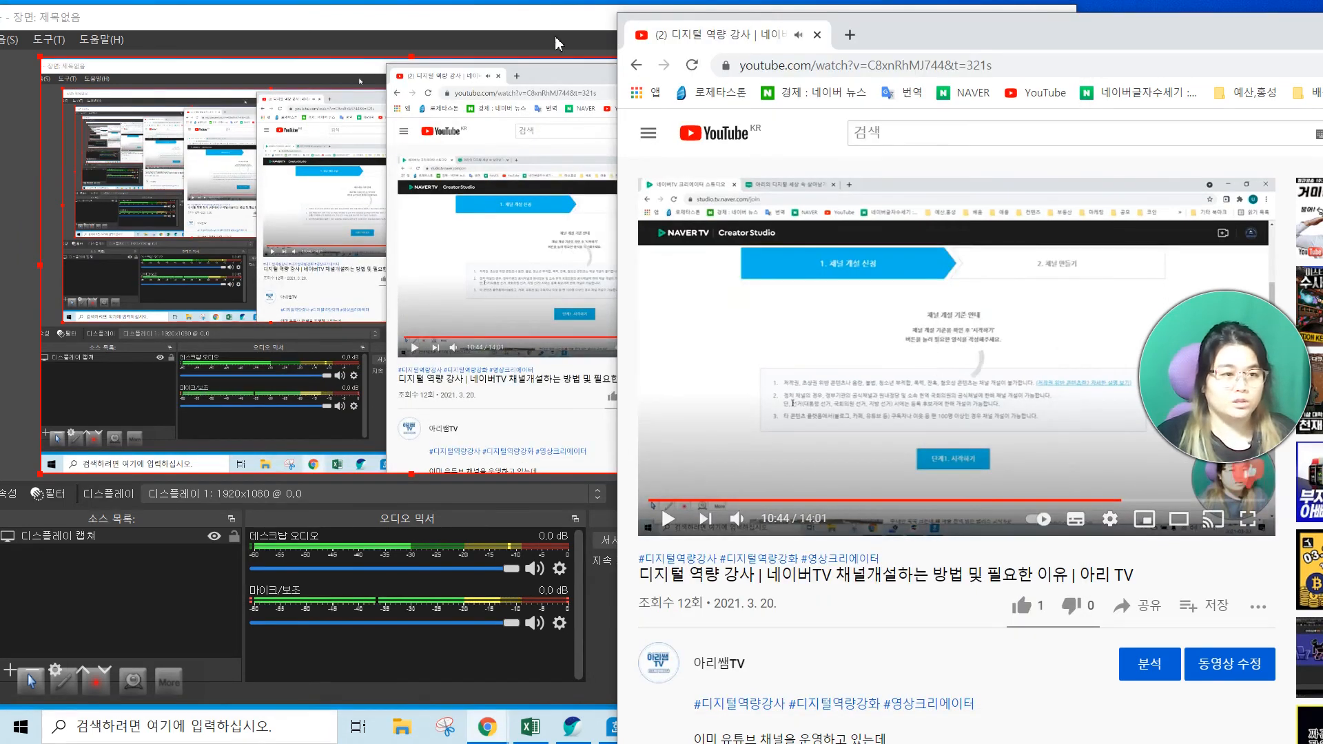
click(551, 25)
drag(553, 26, 782, 2)
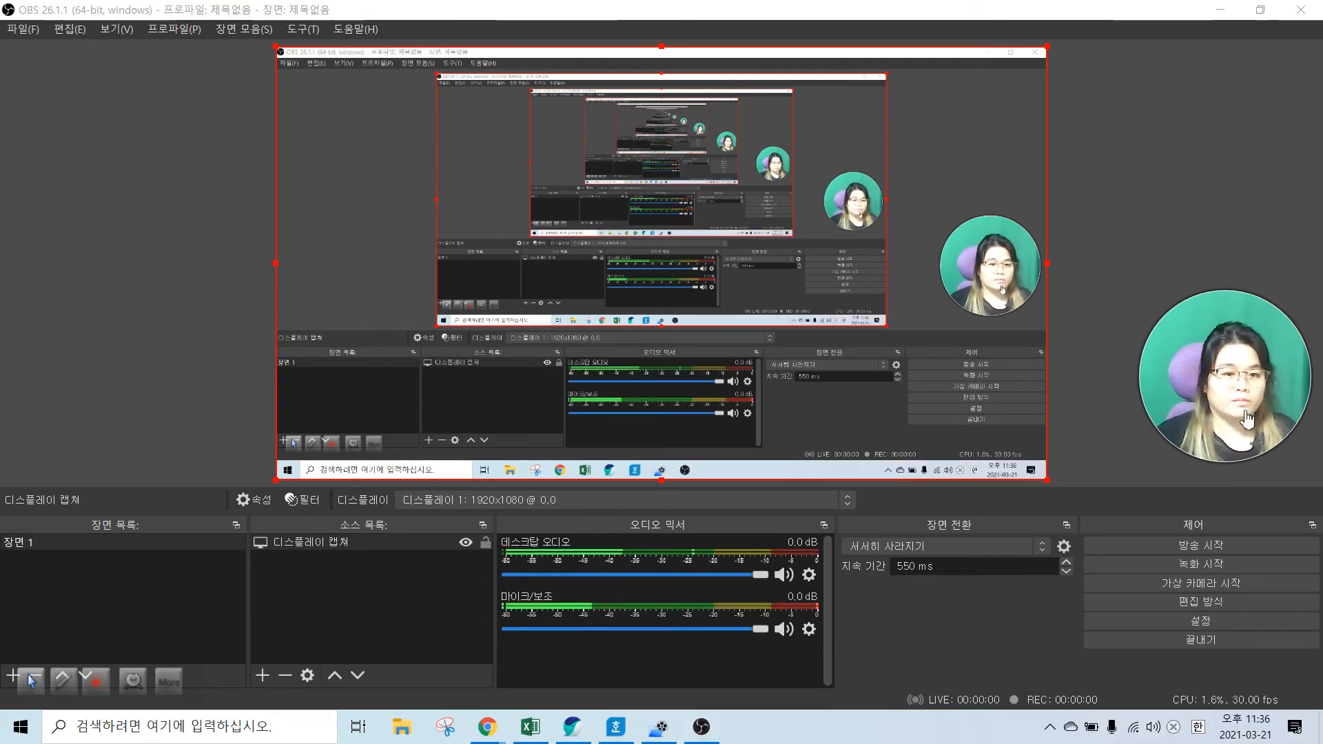
Close the floating webcam bubble and add a new video capture device source using Venus USB2.0 Camera
mouse_move(1254, 421)
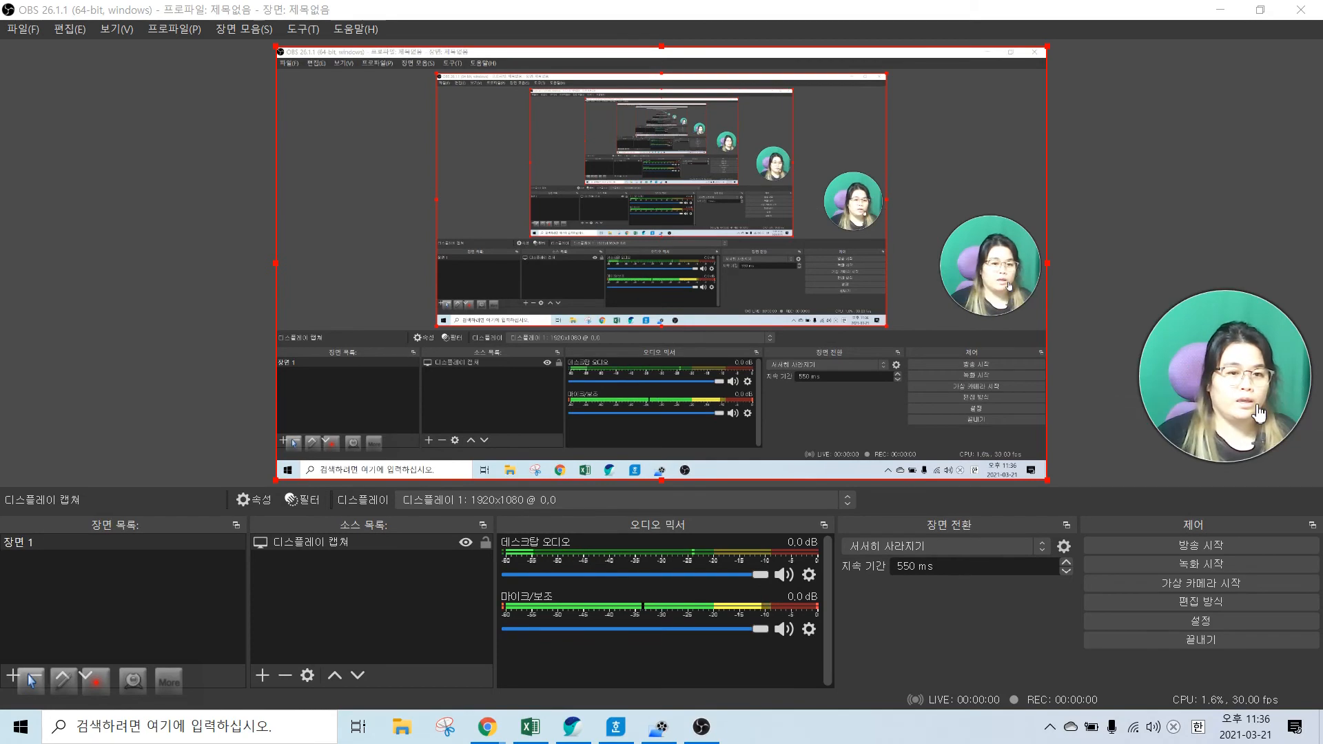
click(1317, 424)
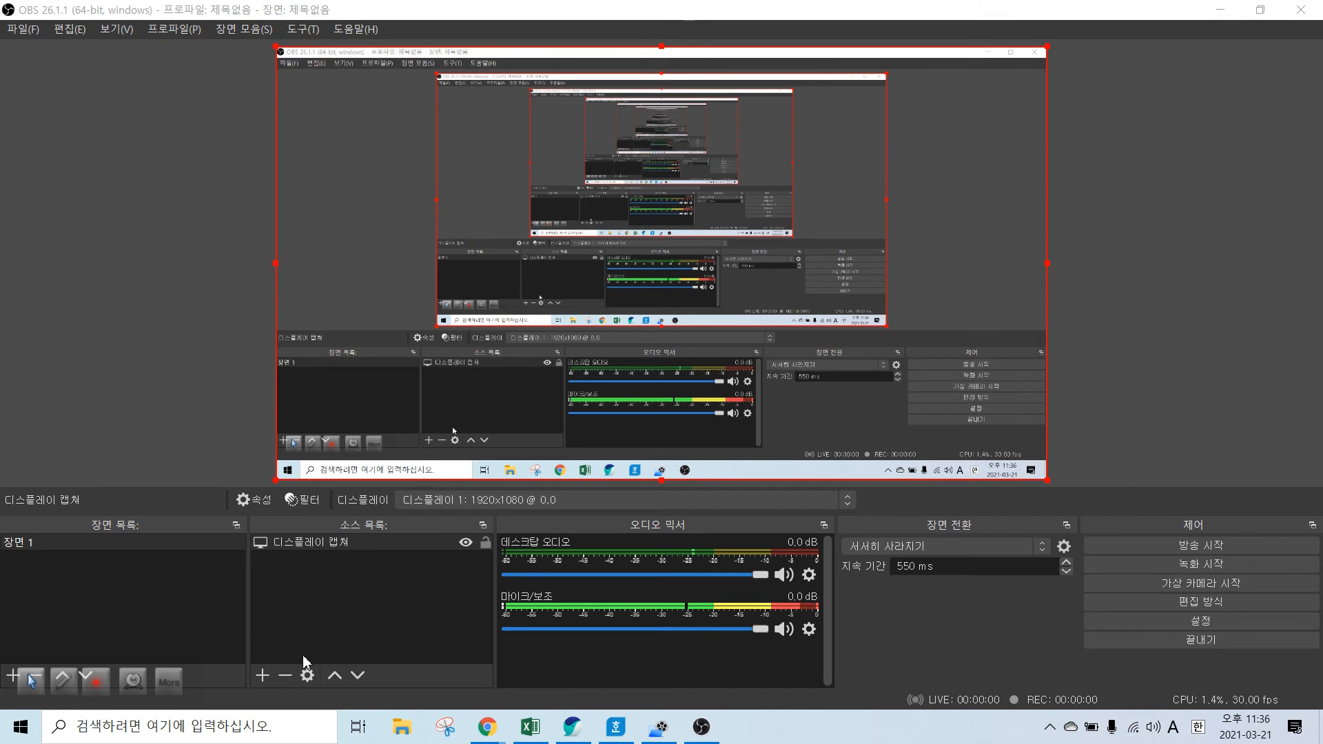
click(262, 676)
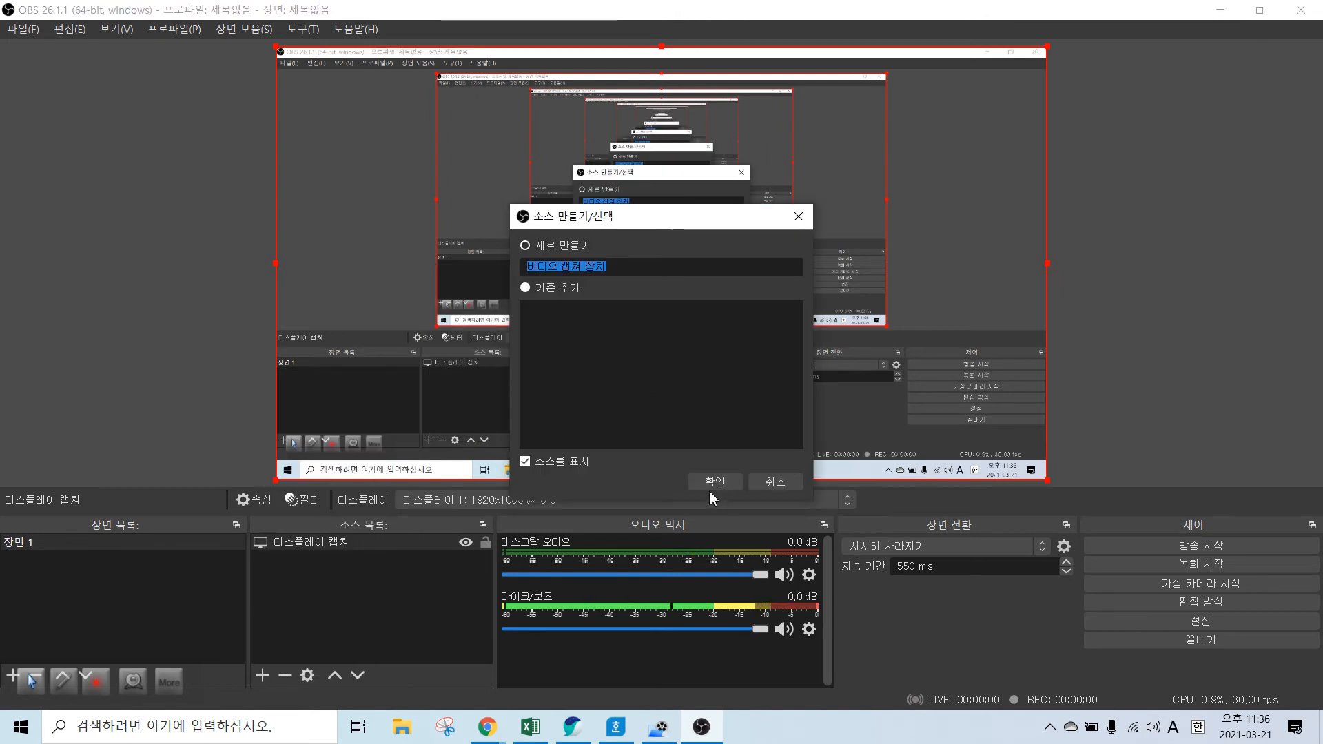
click(714, 481)
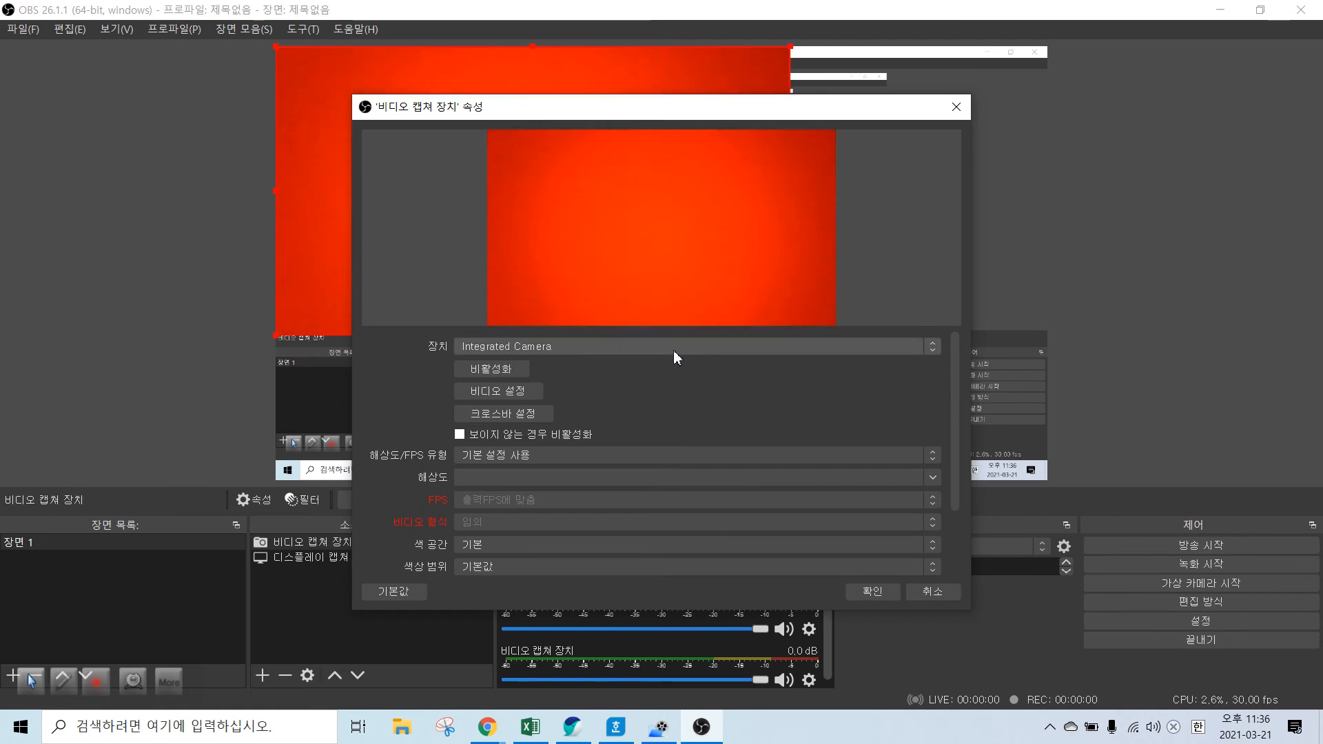
click(610, 346)
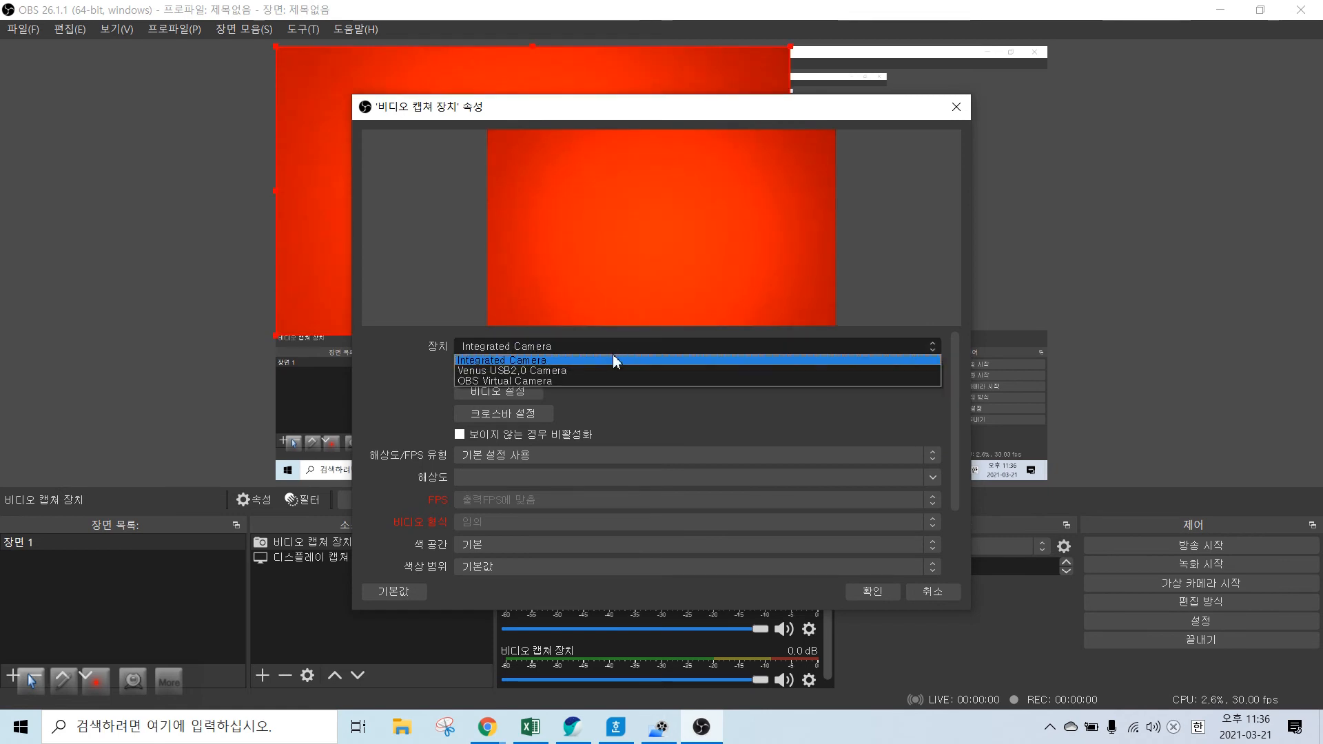
click(616, 372)
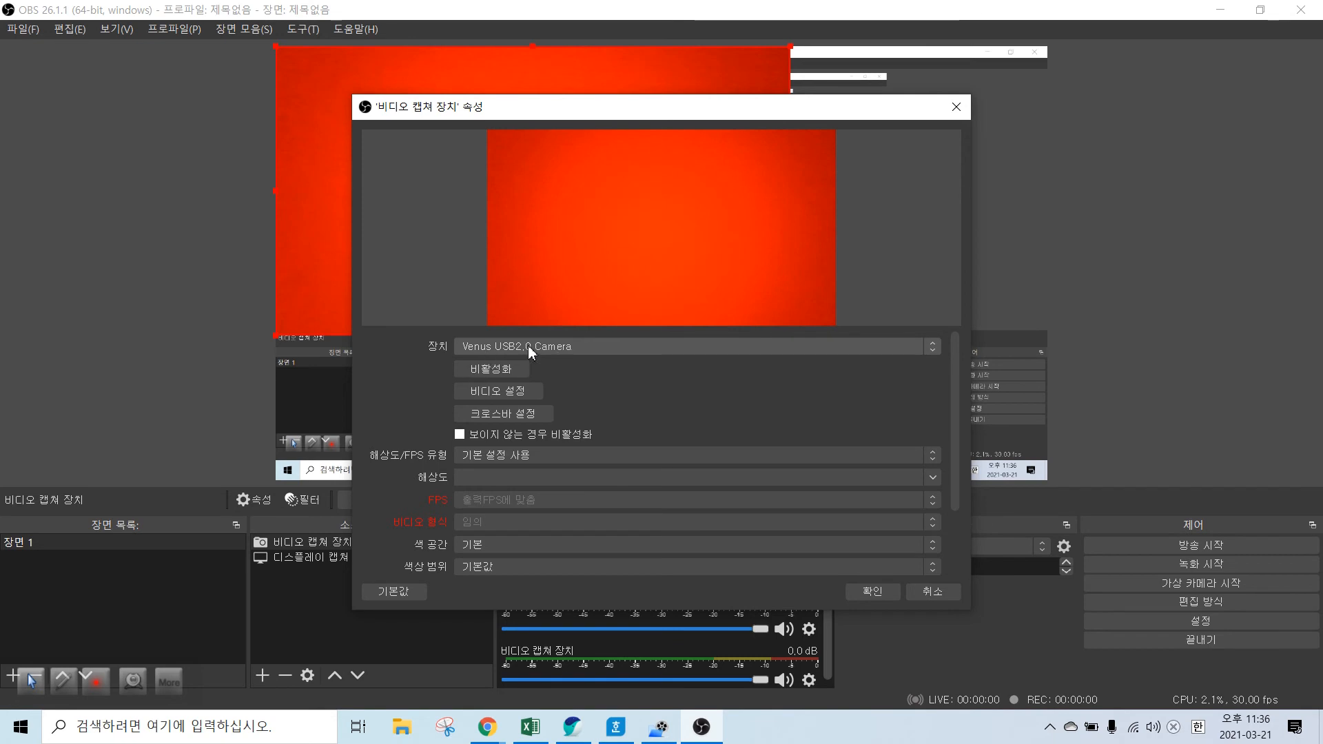
click(696, 345)
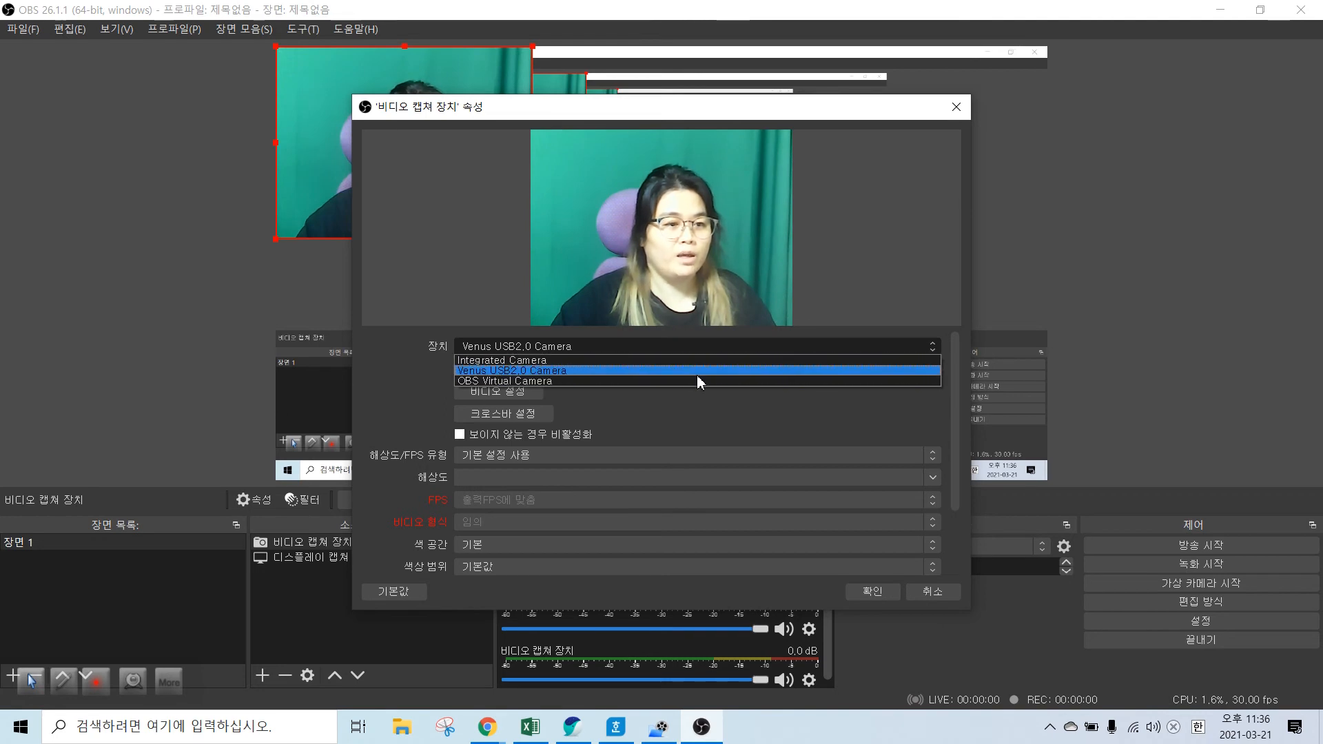
click(696, 372)
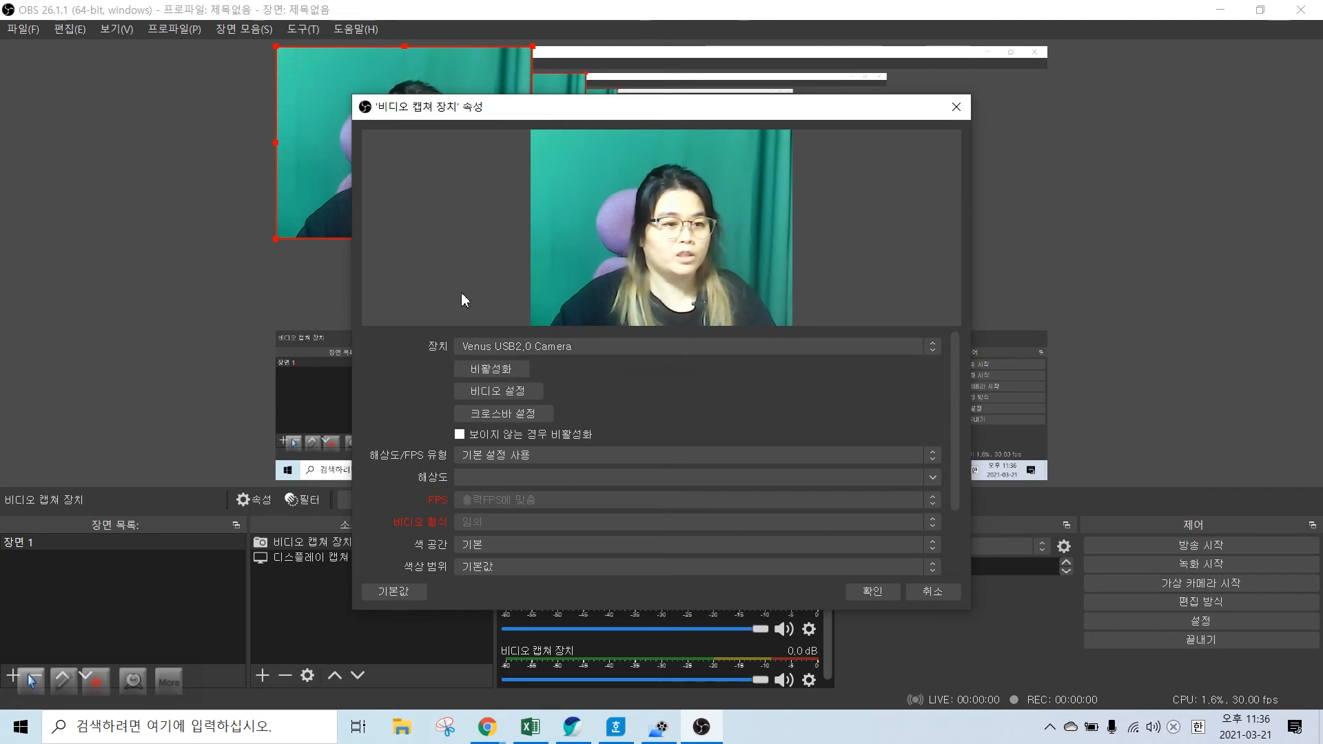
click(872, 591)
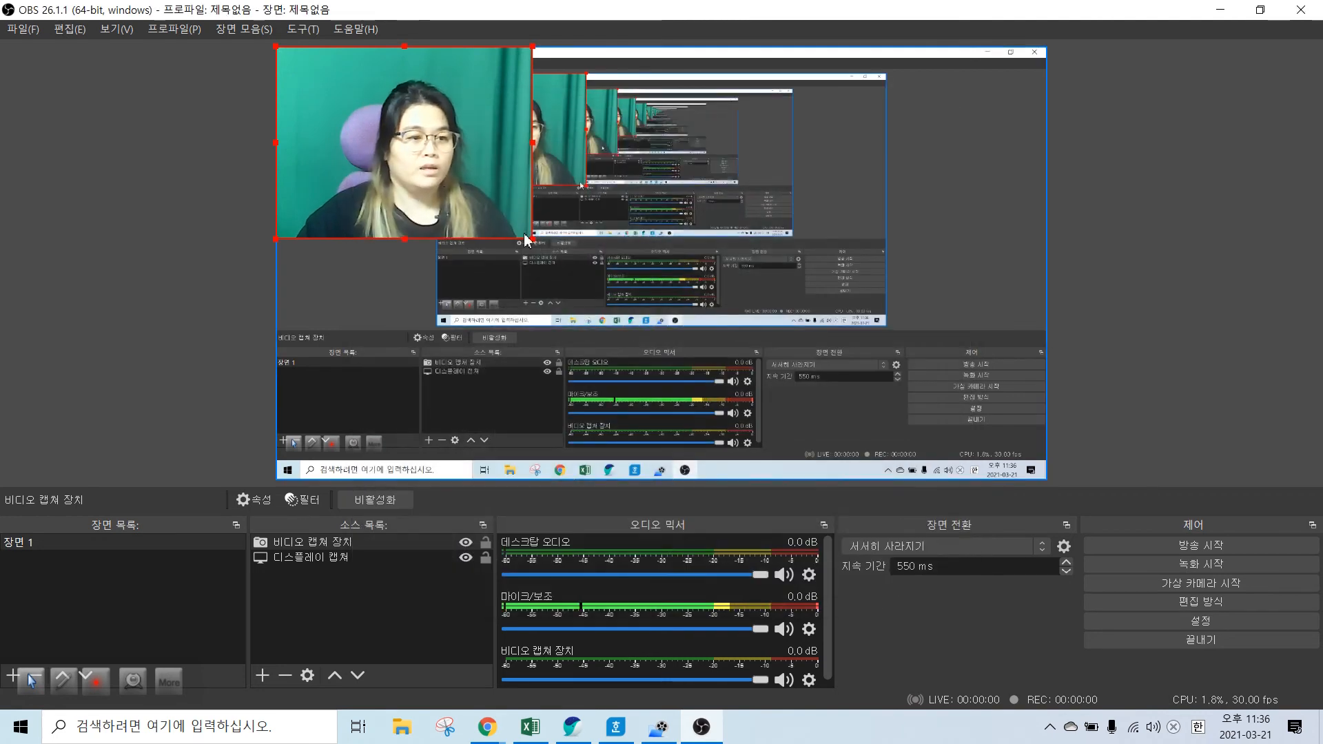
Shrink the webcam source, place it in the lower-right corner of the preview canvas, and deselect it
drag(528, 242, 448, 184)
drag(399, 144, 417, 445)
drag(459, 333, 491, 311)
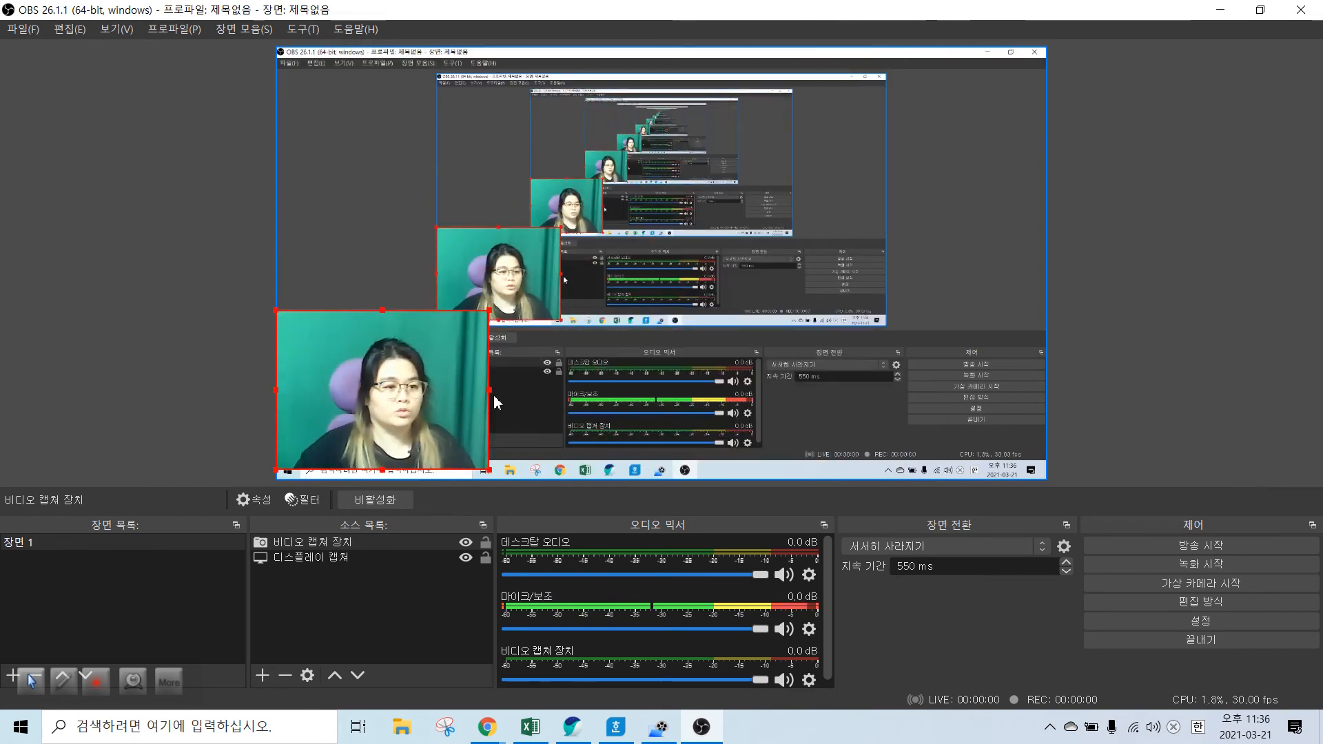
drag(485, 399, 929, 430)
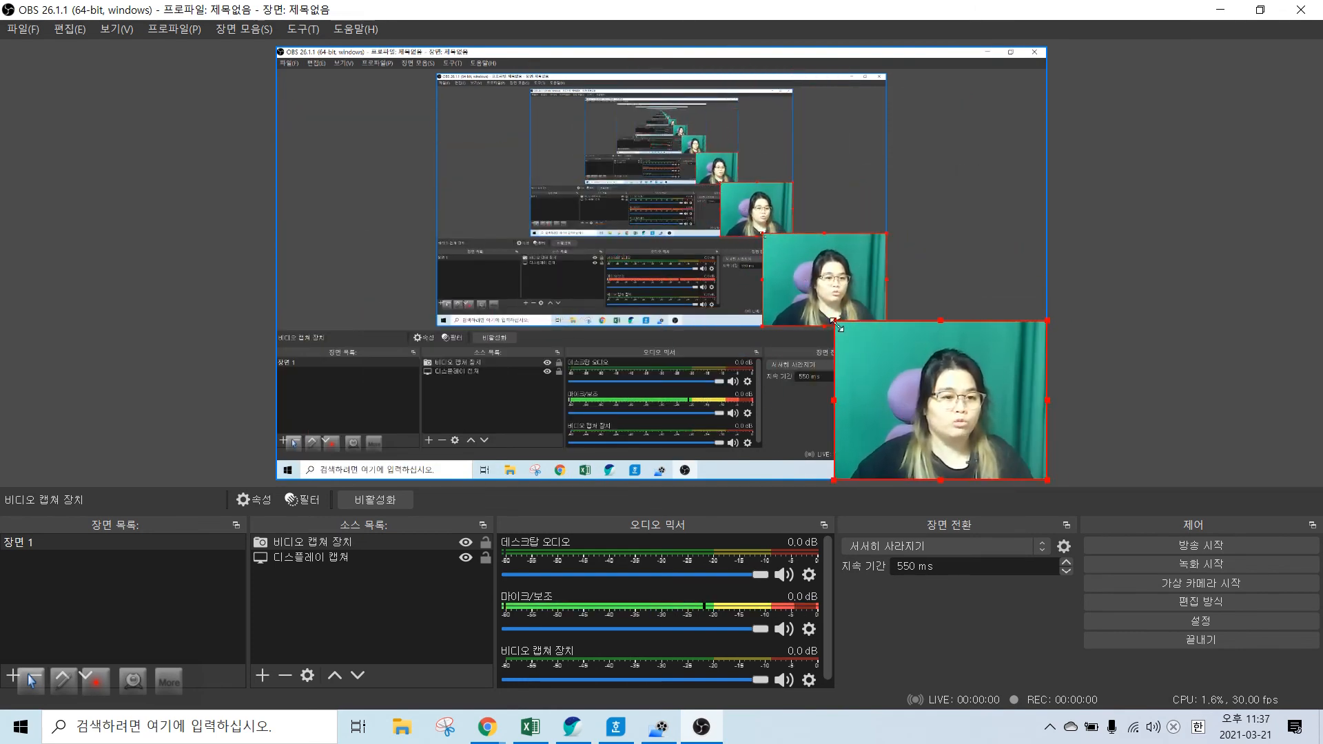
drag(835, 322, 905, 374)
click(434, 395)
click(221, 441)
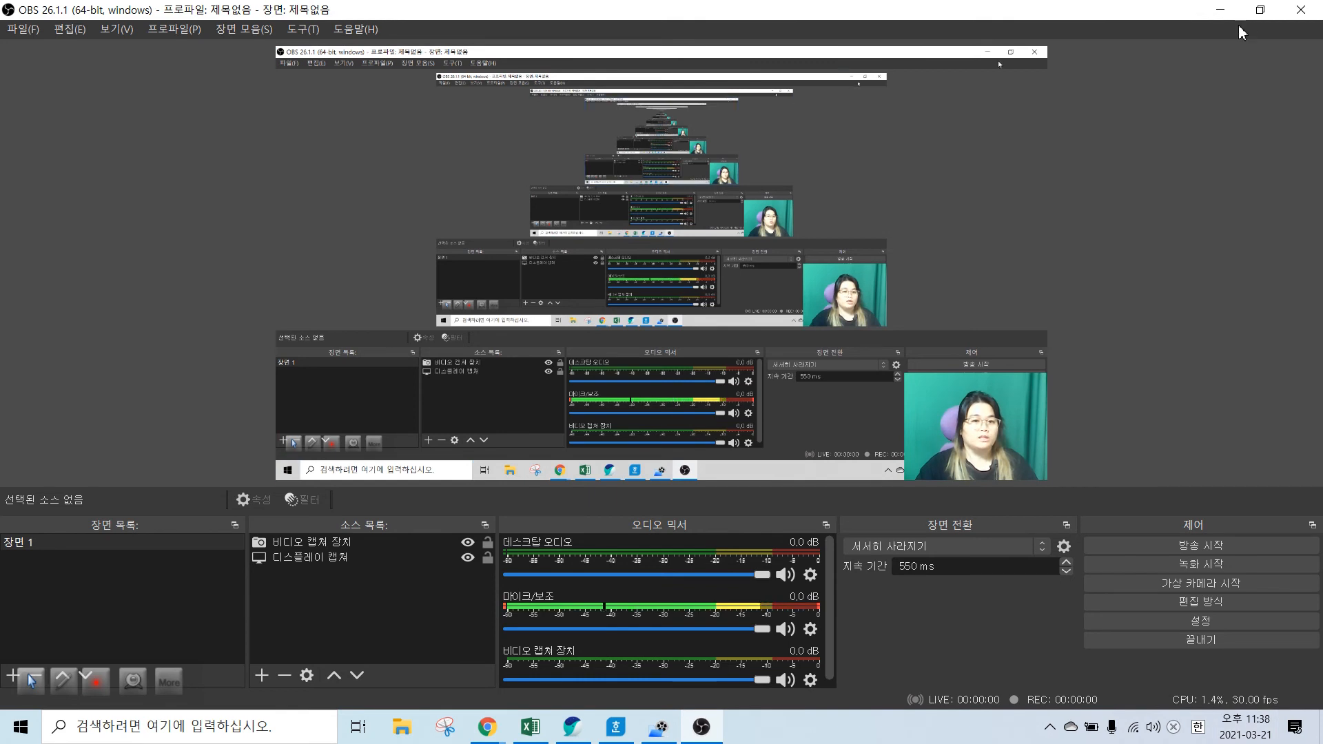
Move the reduced OBS window aside to view the webcam over the captured Chrome page, and maximize it again
click(1258, 12)
drag(803, 33, 314, 53)
click(221, 321)
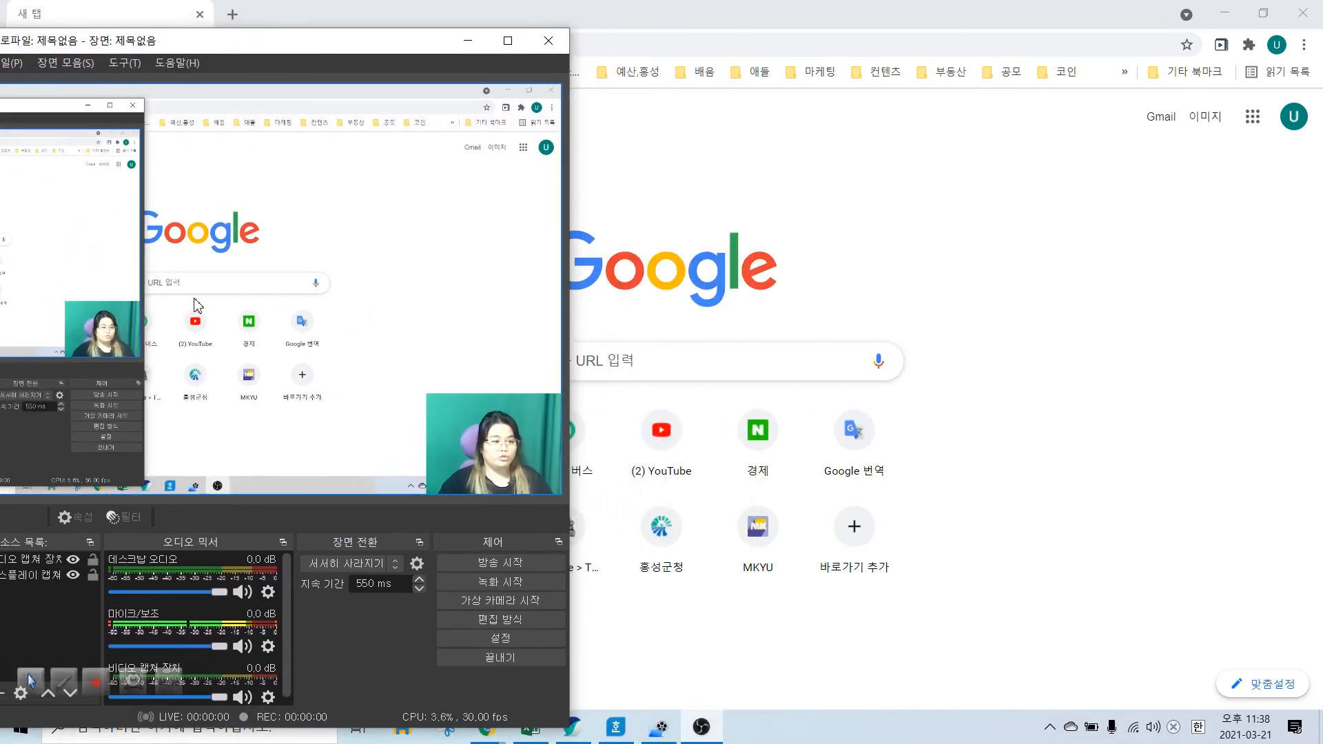
drag(243, 48, 602, 78)
double_click(603, 78)
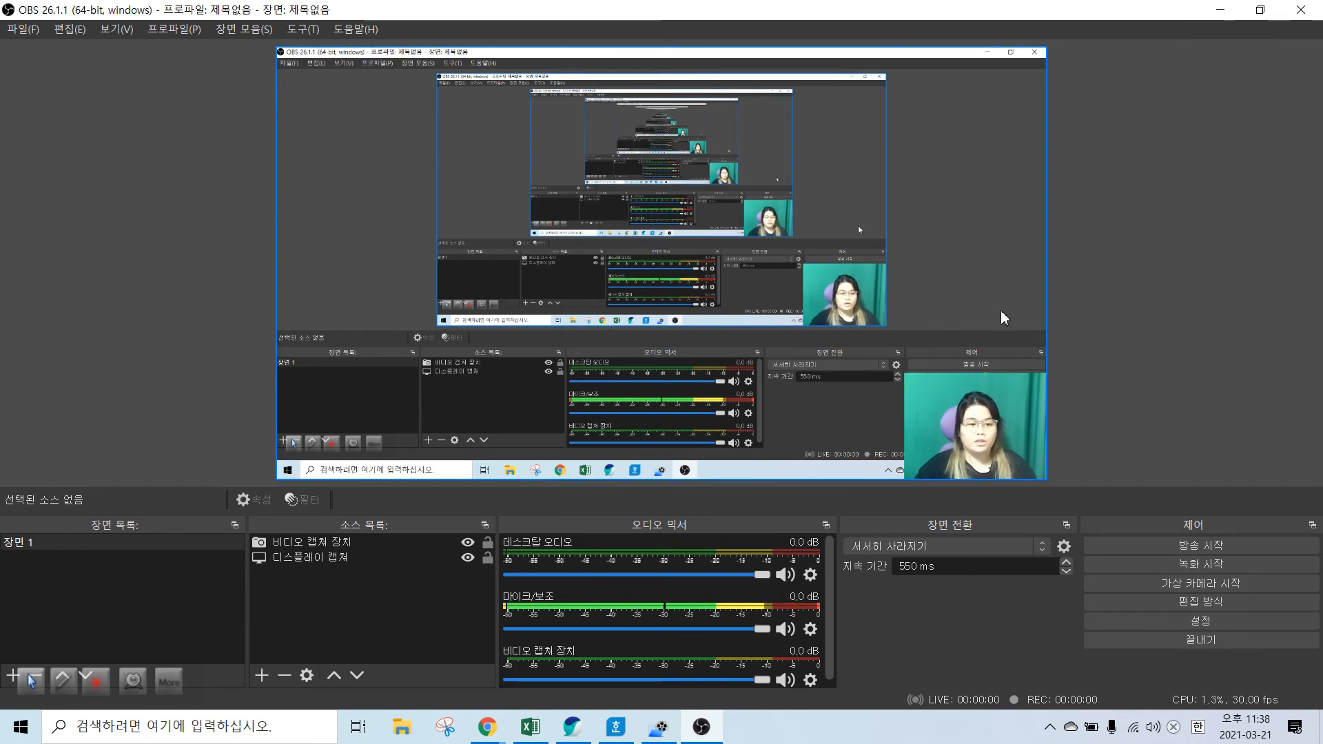
click(1187, 391)
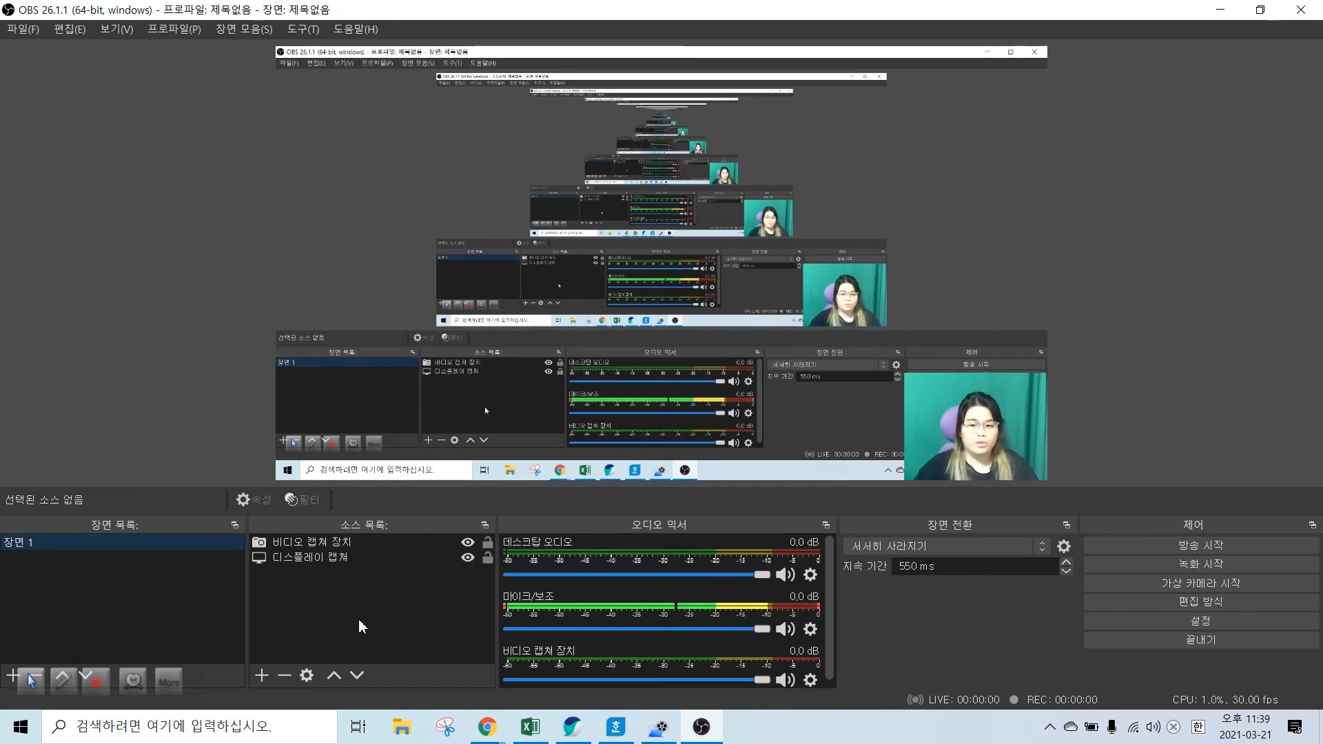
Add a new image source using 제목을 입력해주세요._복사본_001 (1).png from the Downloads folder
click(260, 680)
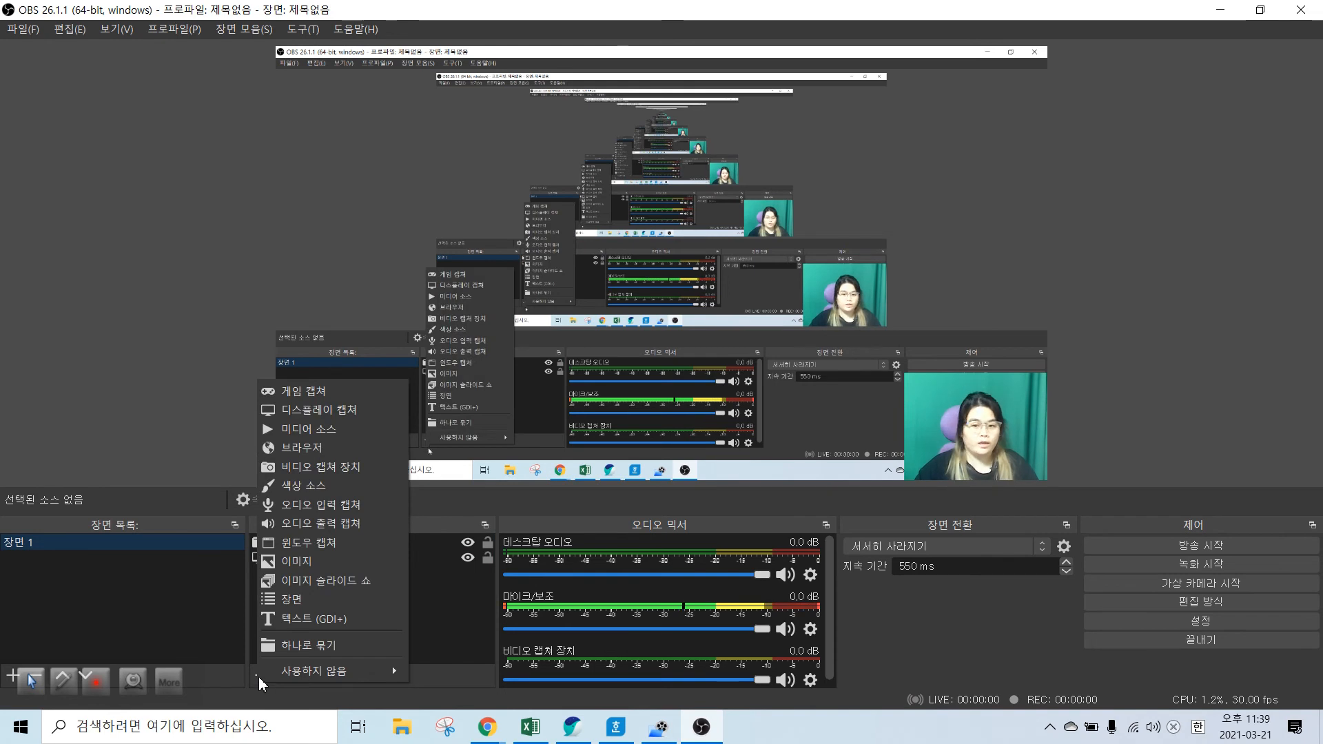
click(365, 562)
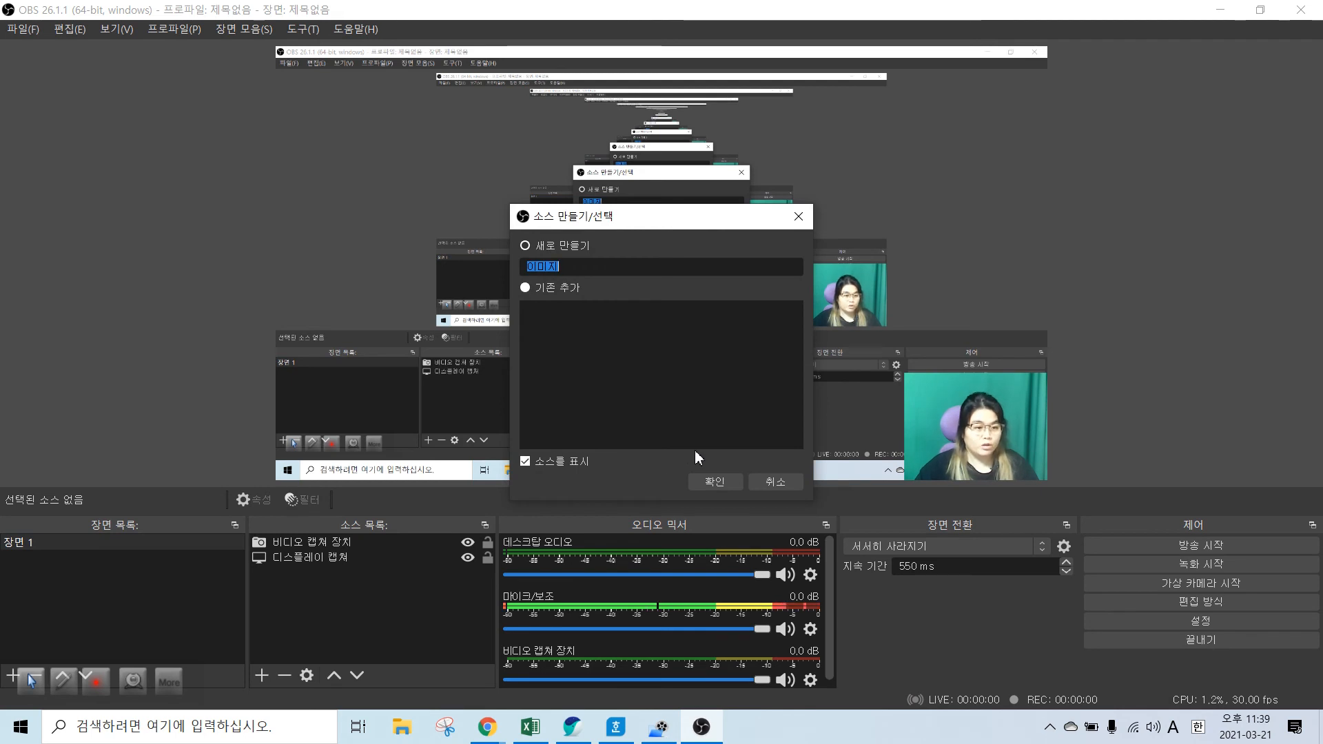
click(723, 483)
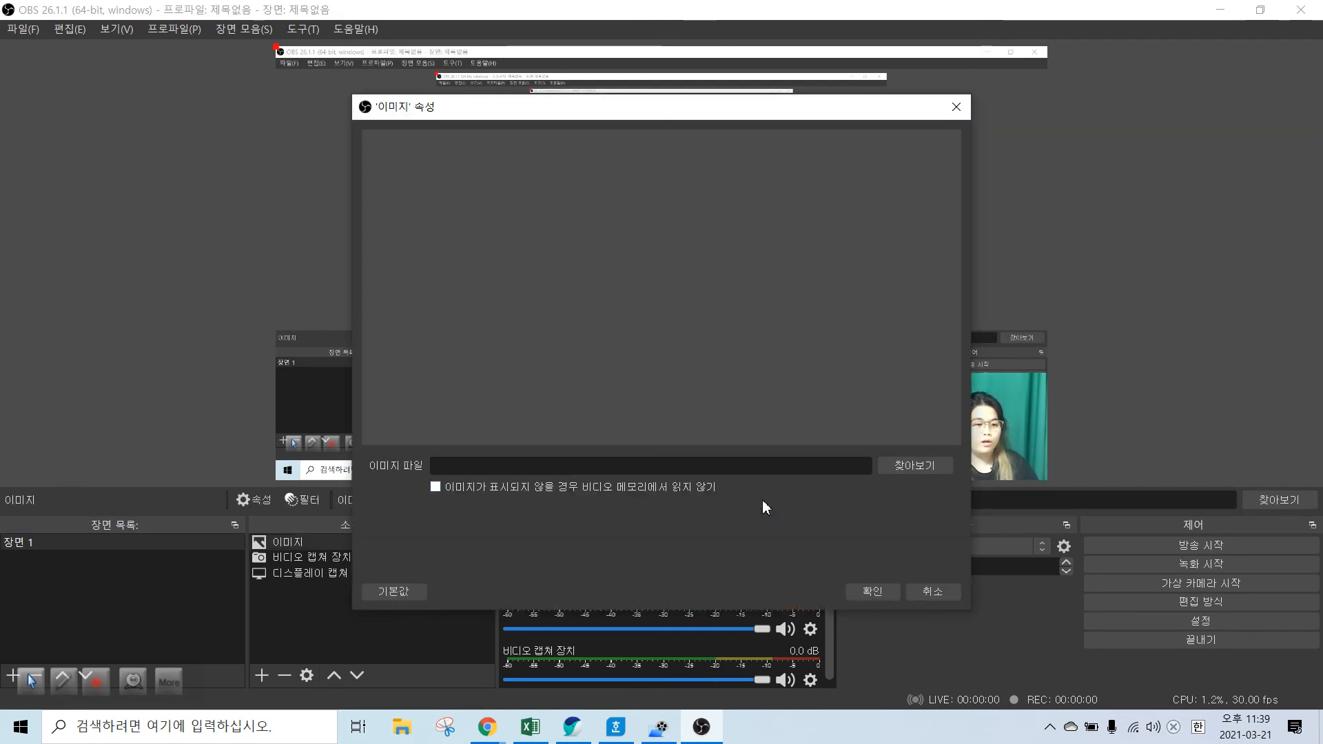
click(920, 466)
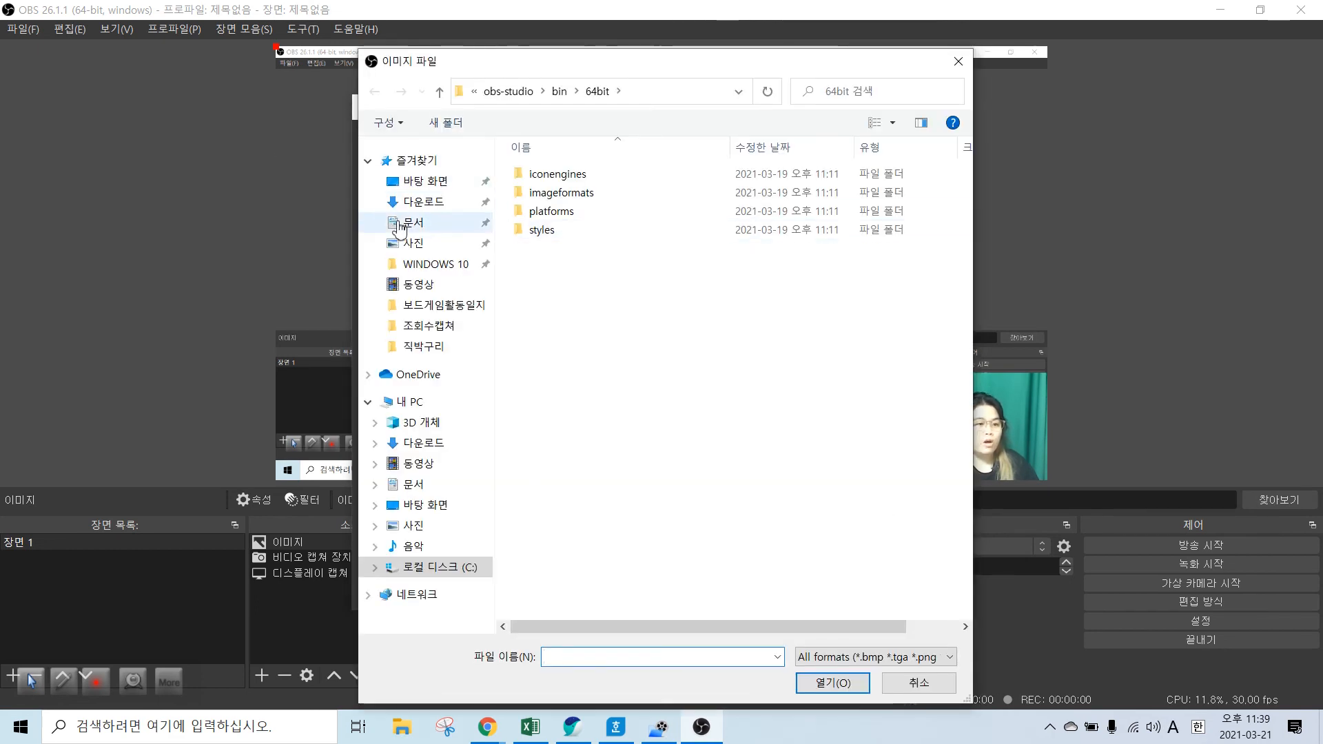
click(423, 203)
click(601, 289)
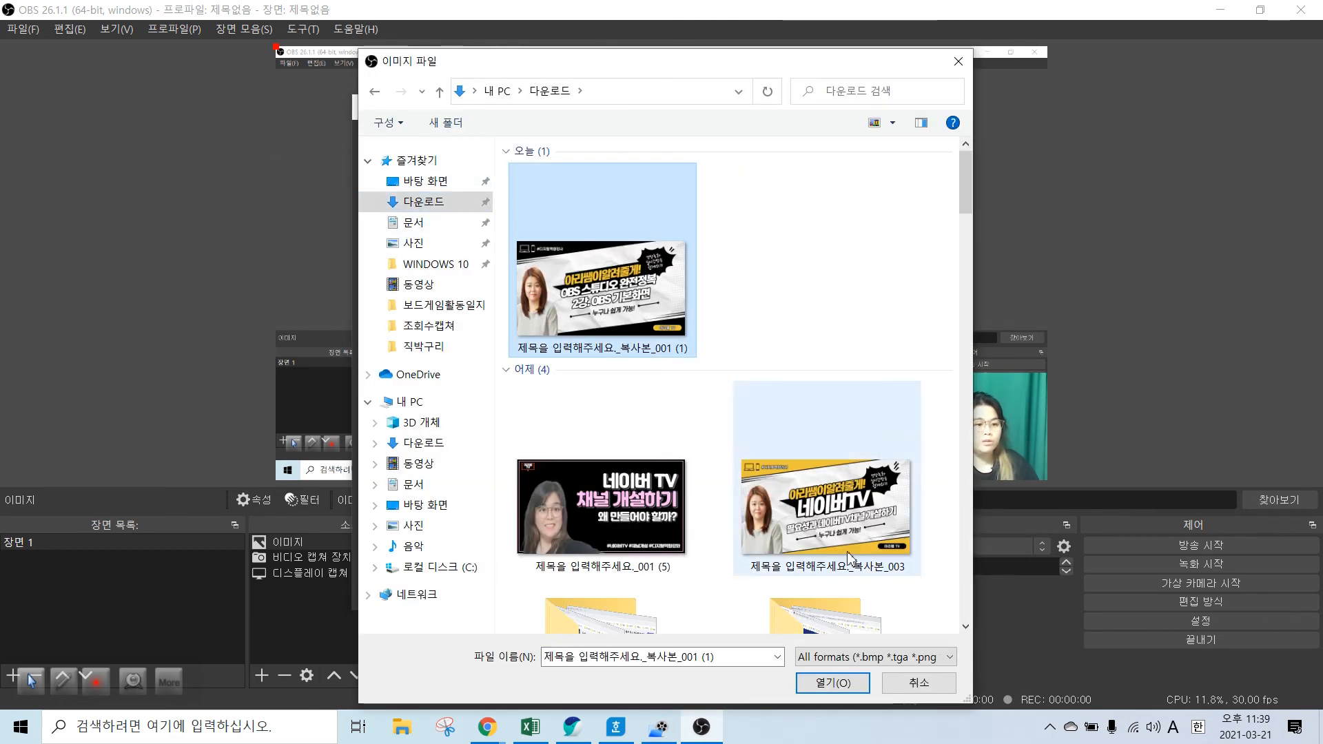
click(829, 683)
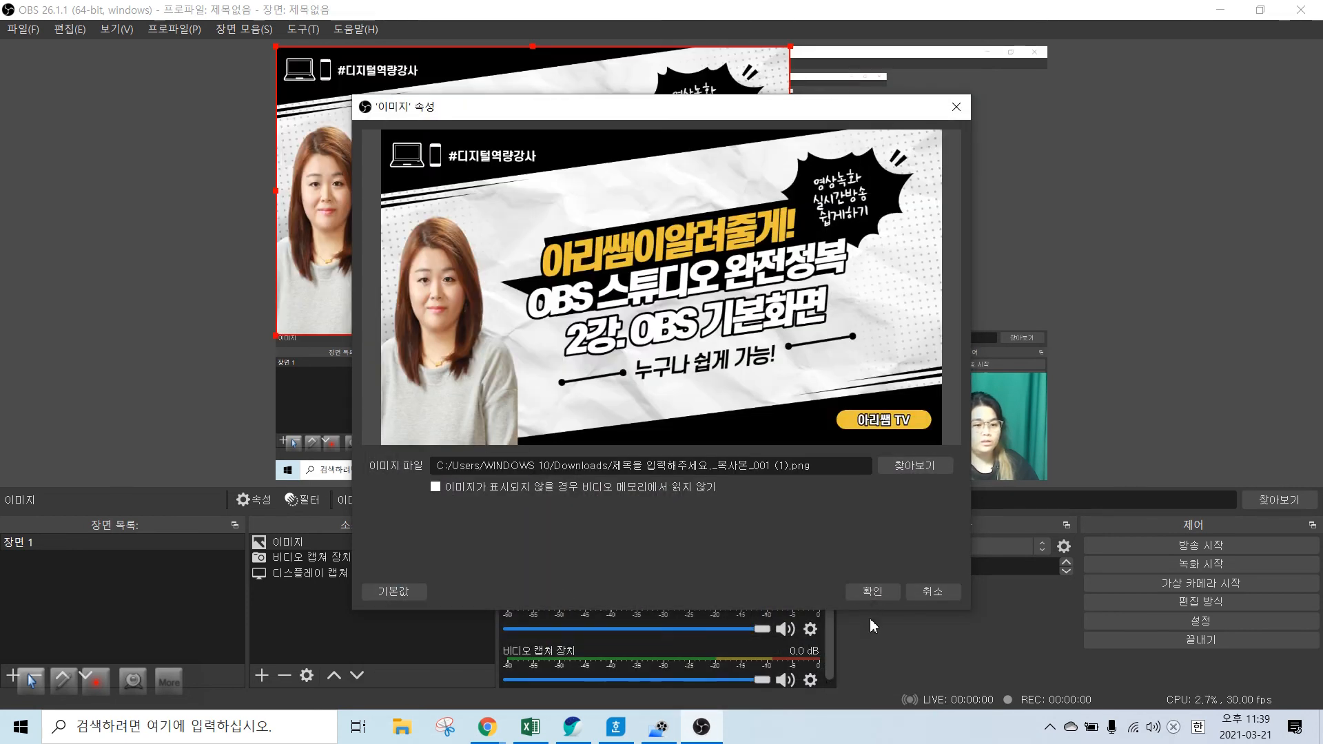
click(873, 591)
Resize the image source to a small thumbnail in the upper-left corner of the preview canvas
click(792, 332)
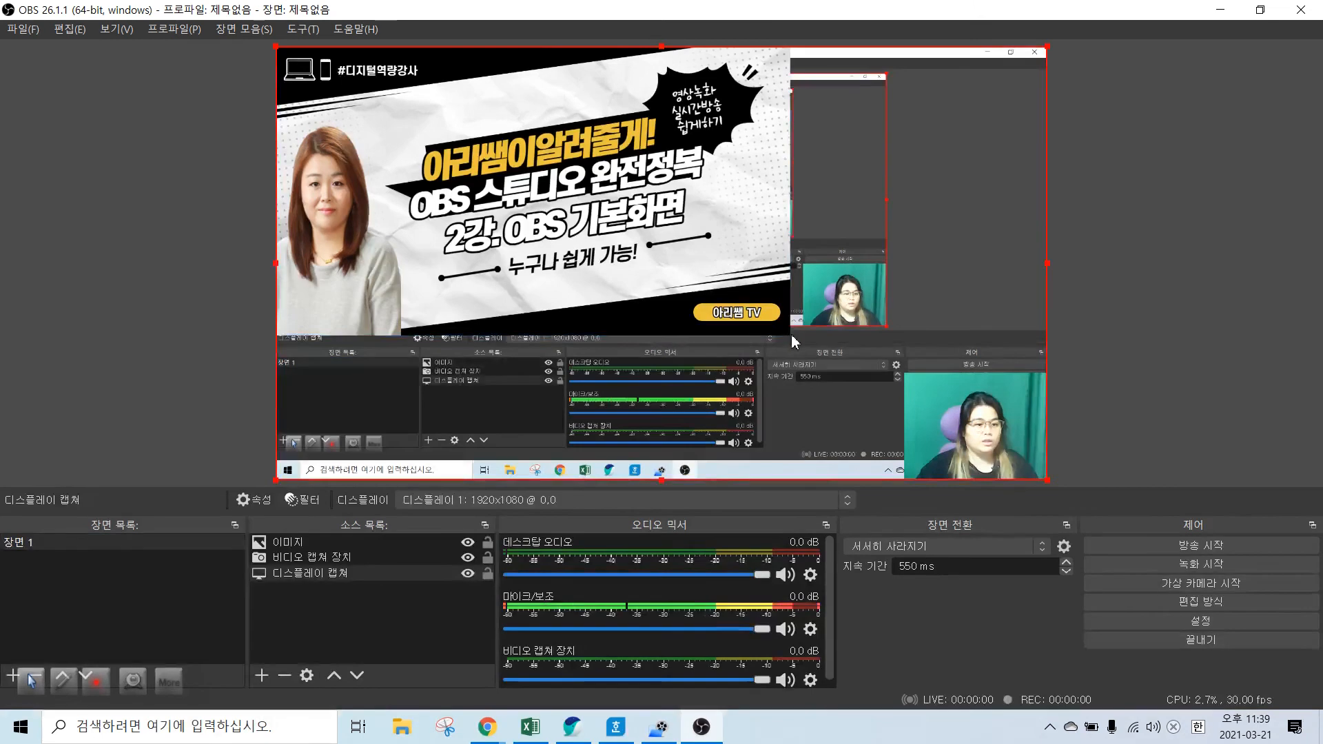
click(781, 279)
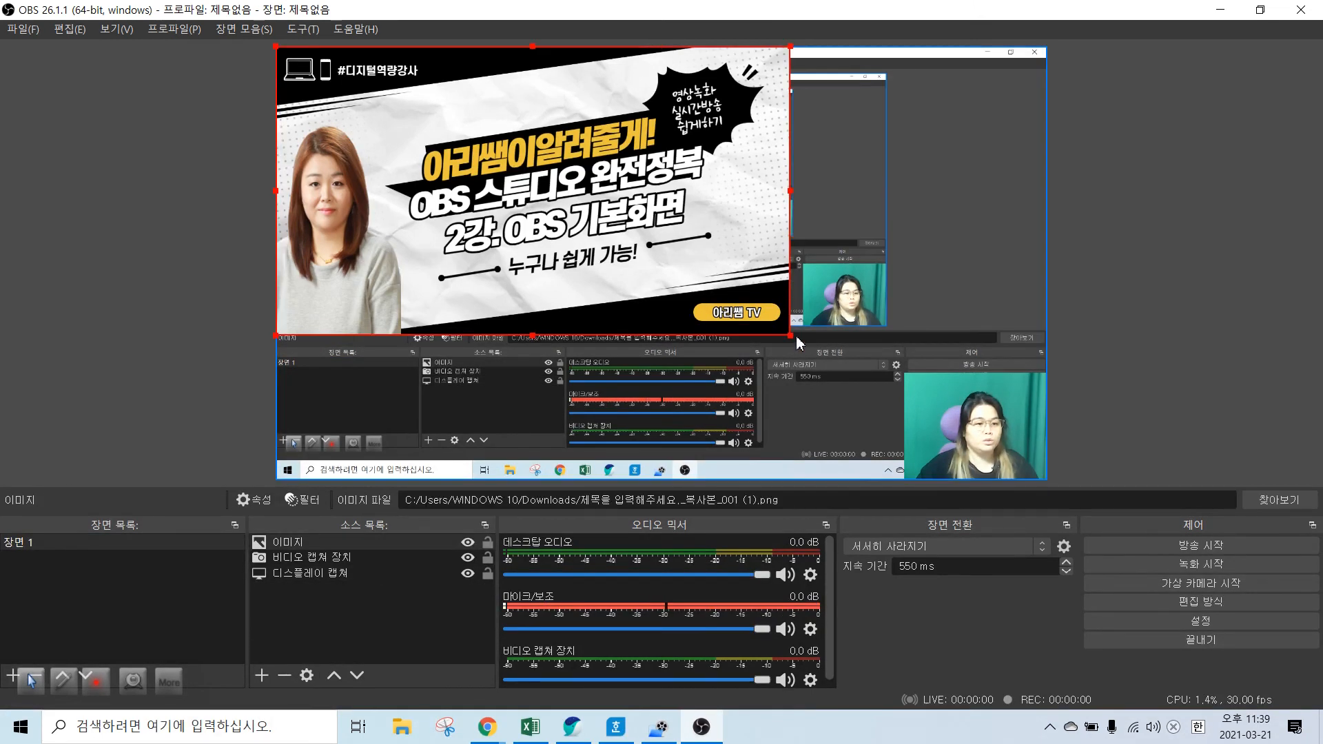
drag(792, 335, 1021, 477)
drag(905, 373, 400, 114)
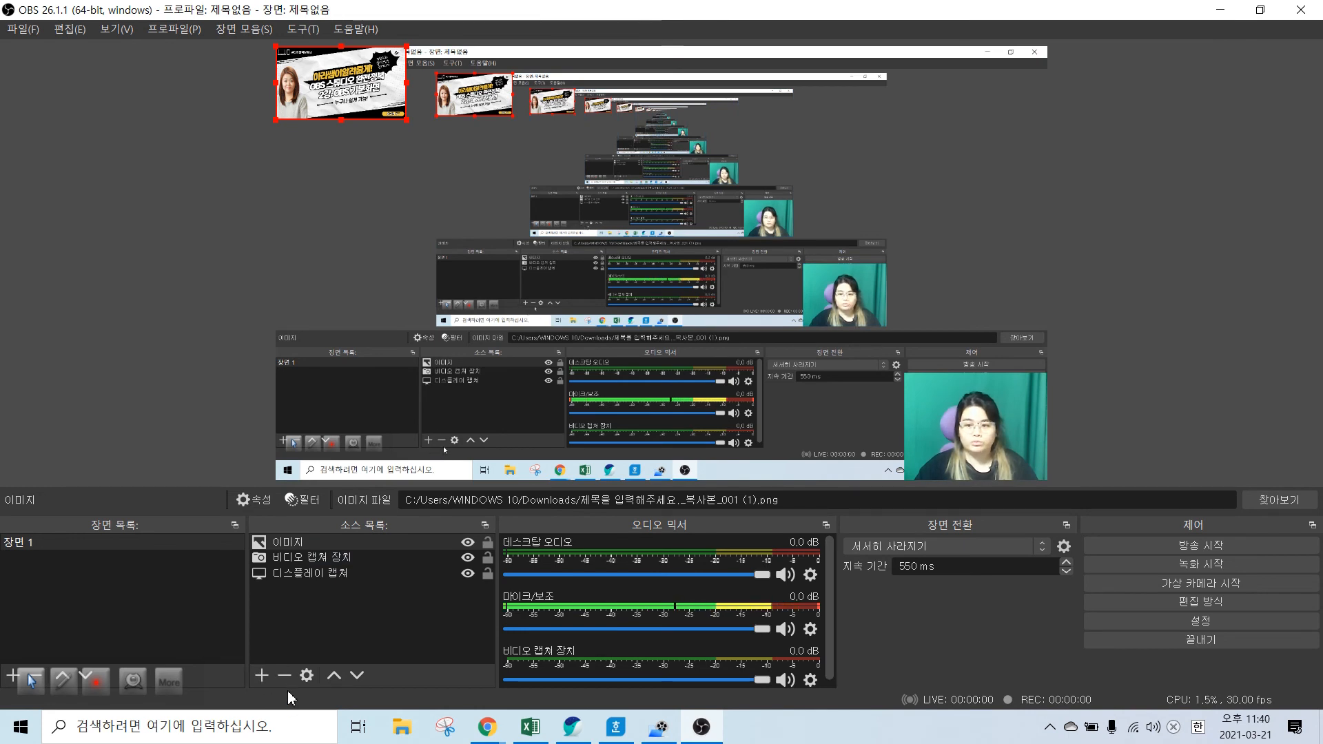
View the available source types and dismiss the list without adding a source
click(254, 683)
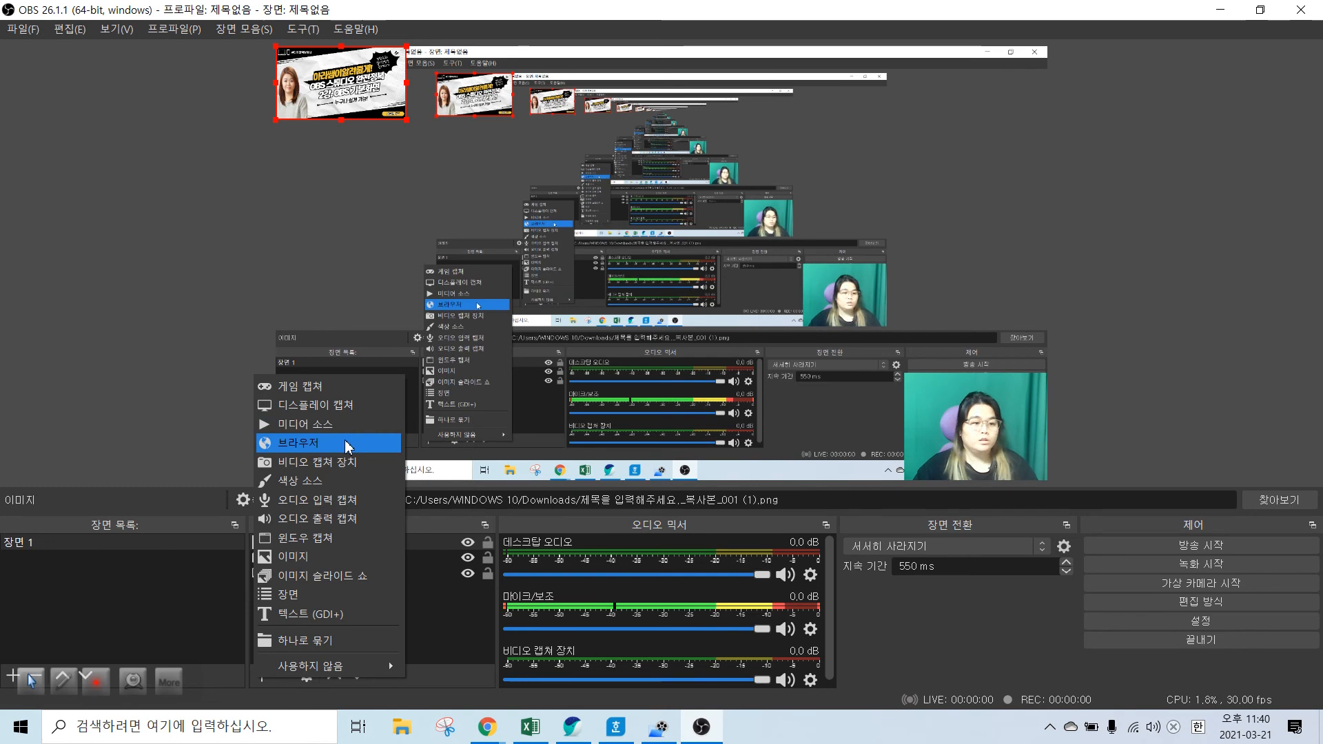
click(358, 254)
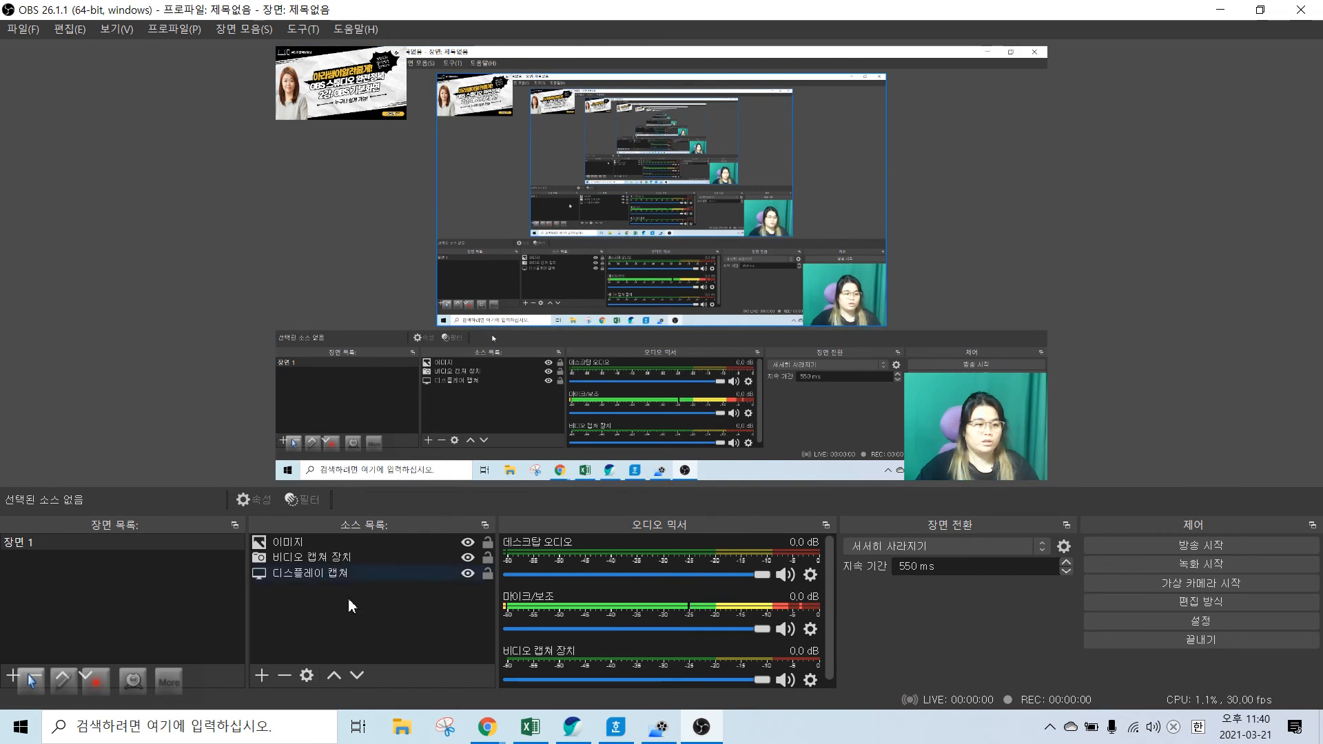
Add a new browser source to the scene with the default URL and an 800 by 600 size
click(262, 675)
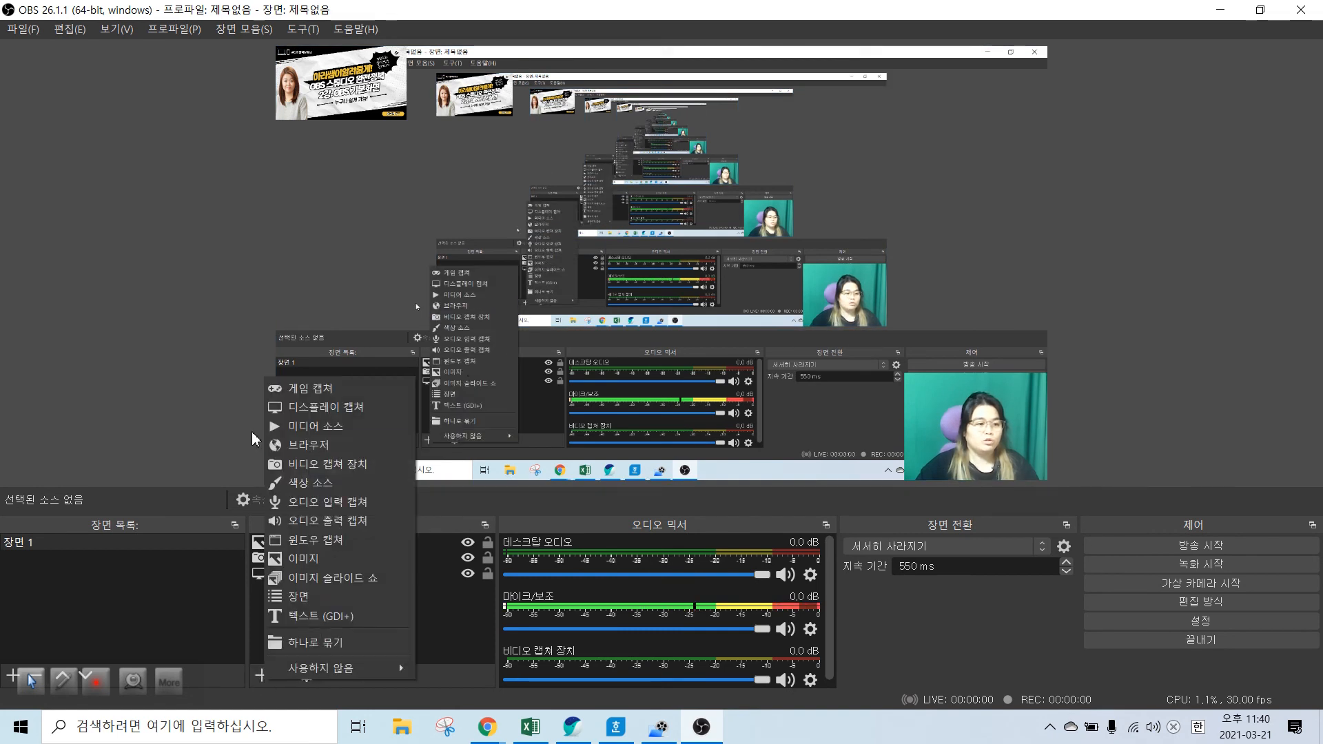
click(310, 452)
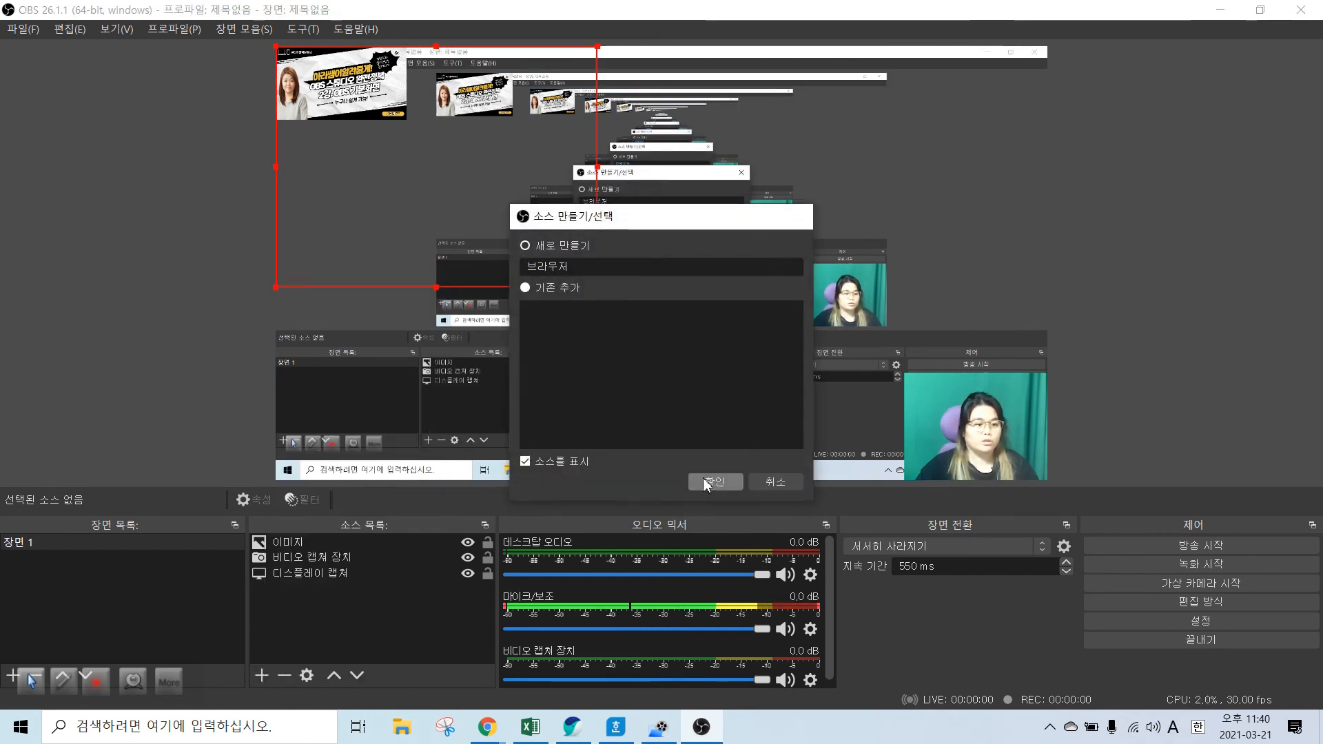
click(705, 483)
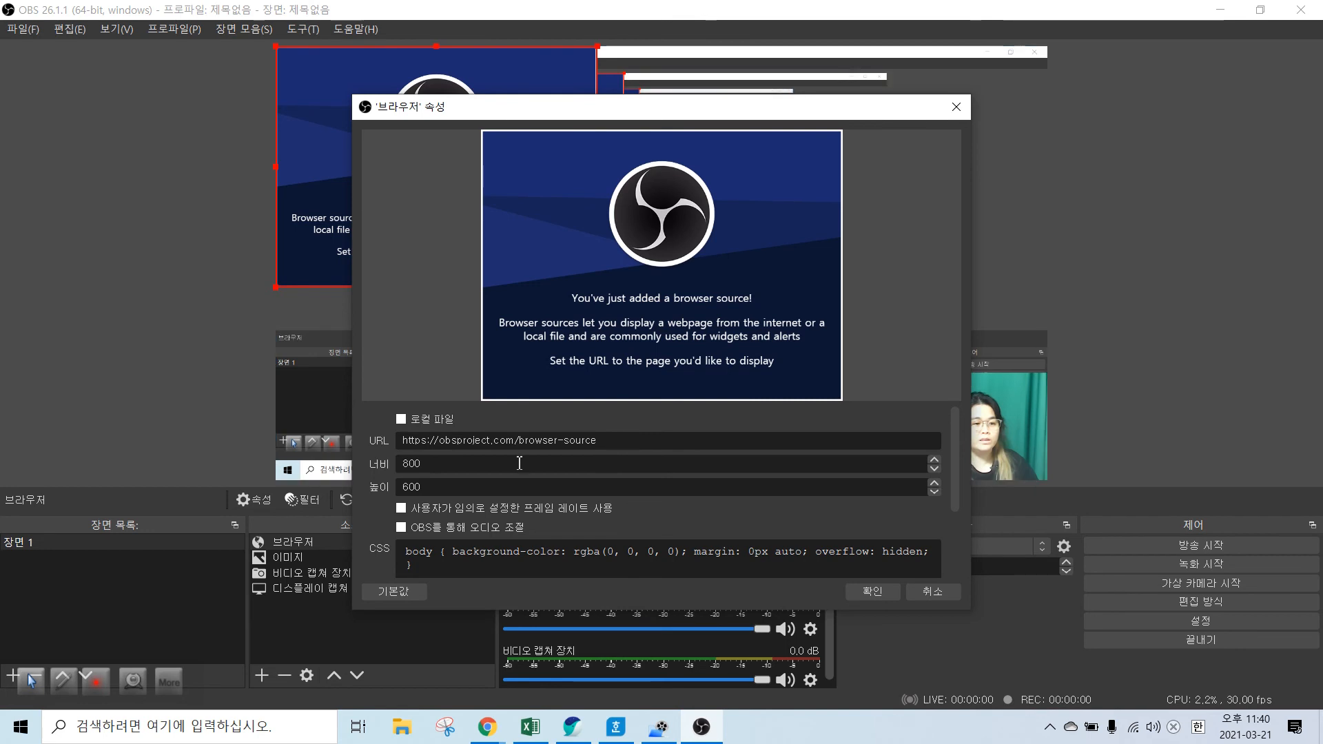
click(945, 597)
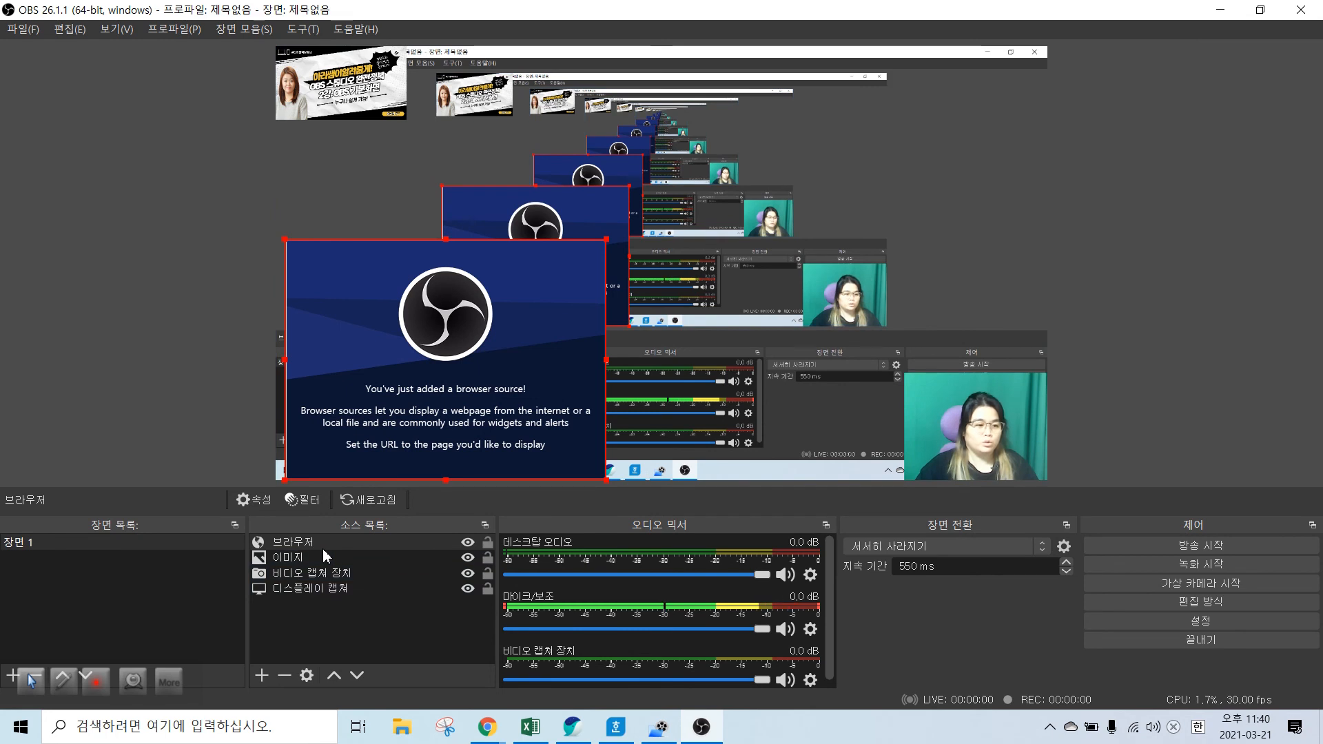
Remove the browser source from the scene
right_click(378, 548)
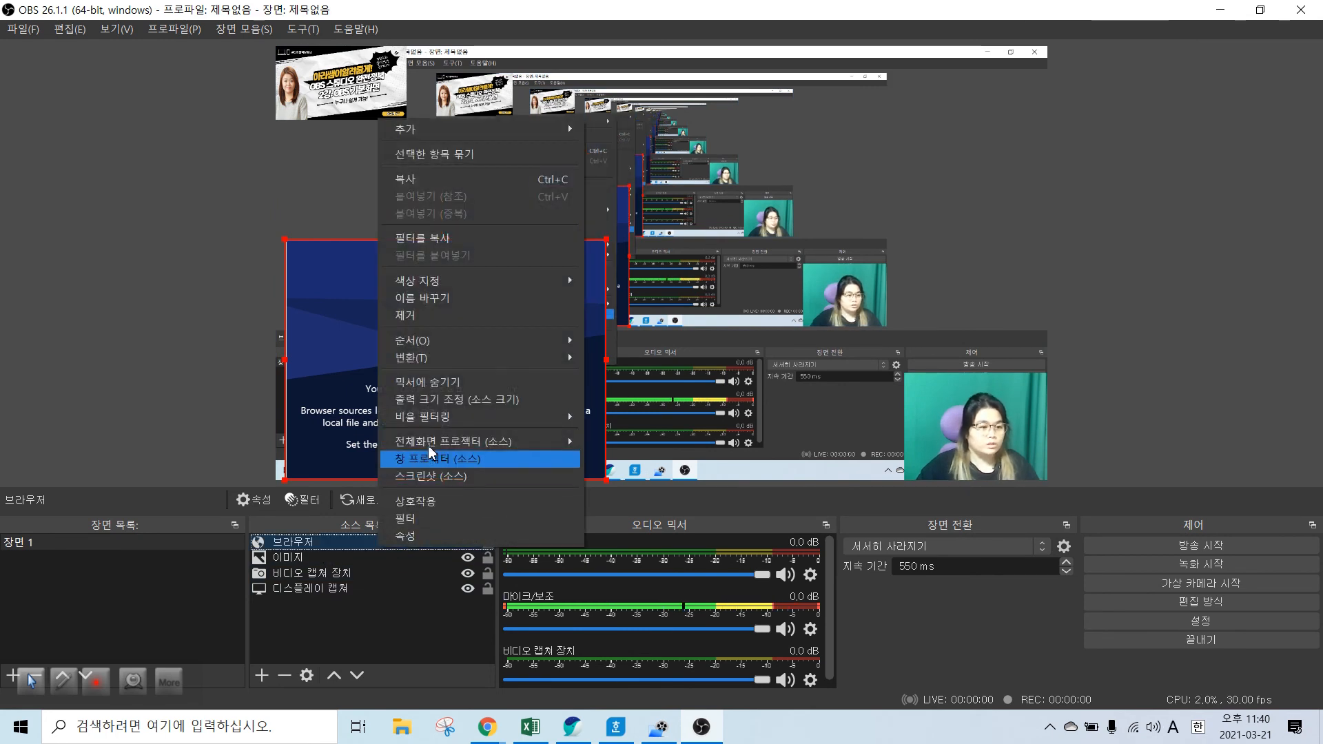
click(307, 545)
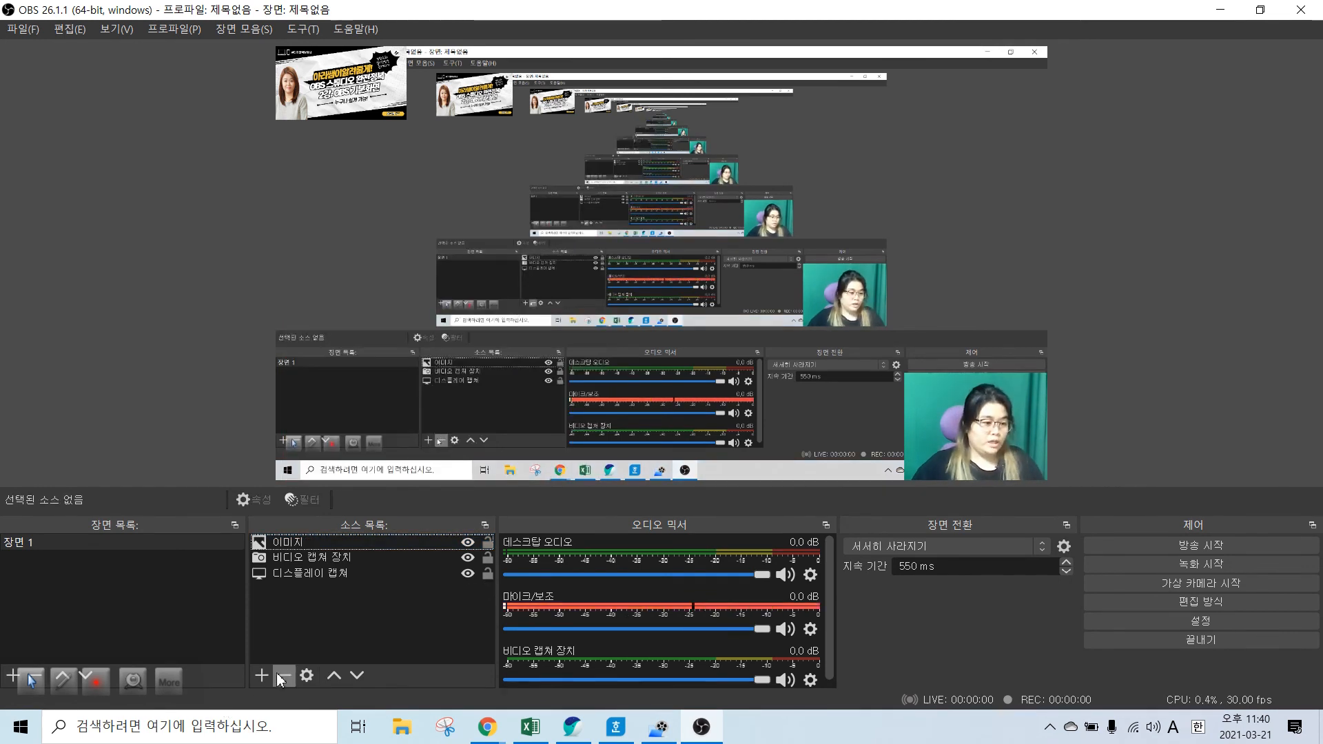
click(271, 677)
click(326, 714)
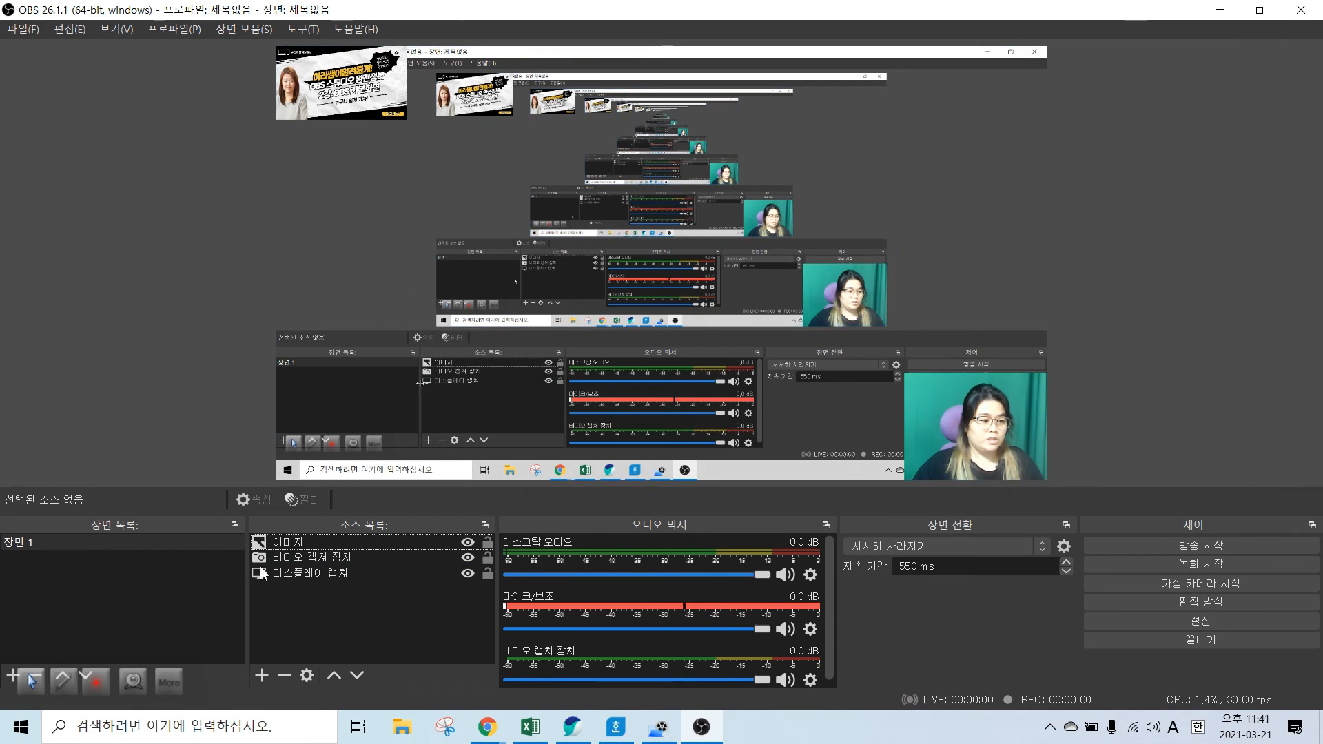
Start removing the image source, decline the confirmation, and view the source's other available actions
click(297, 546)
click(284, 675)
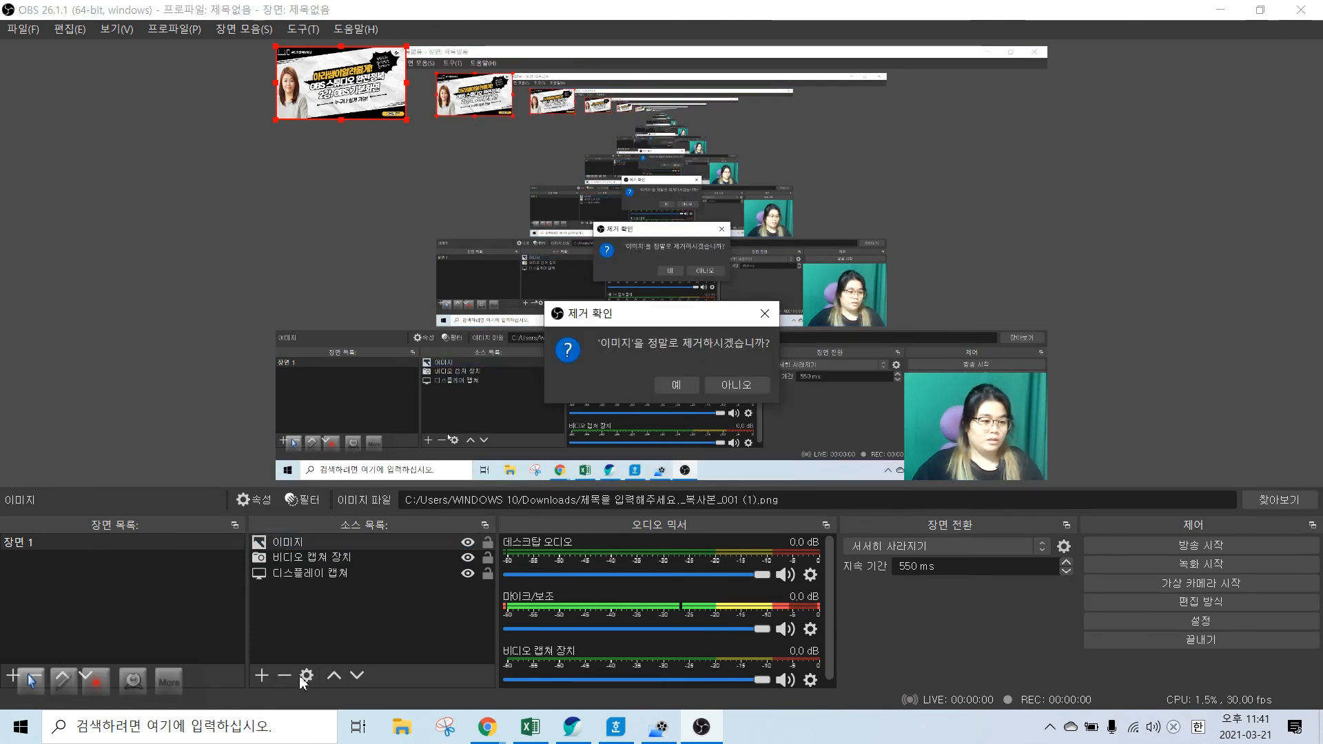
click(734, 388)
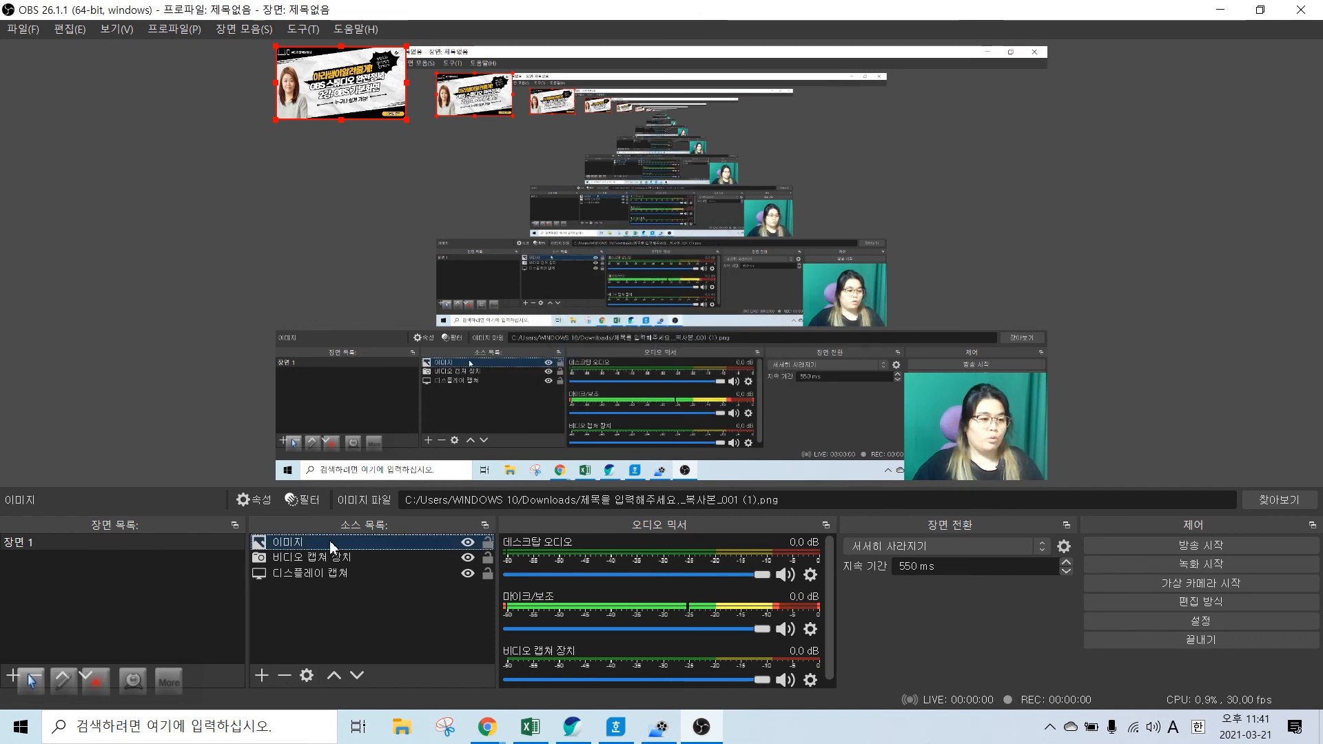
right_click(332, 542)
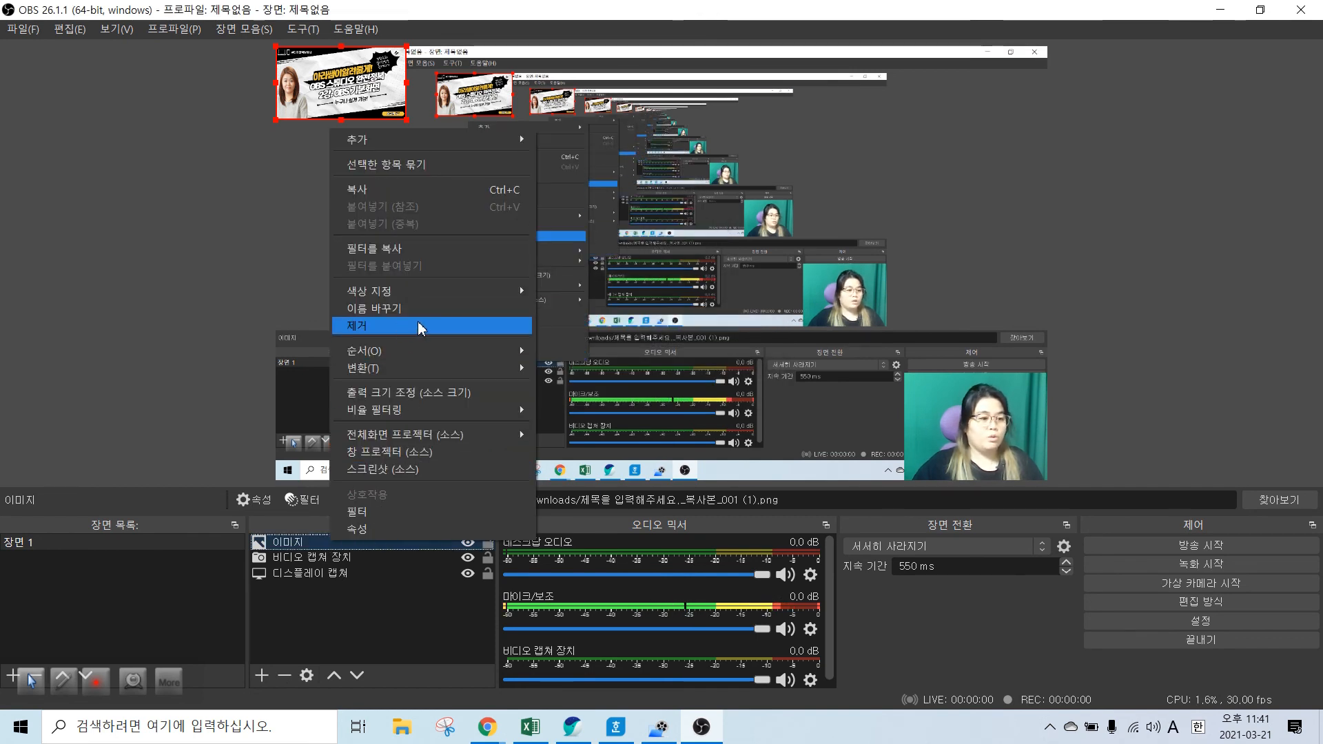
click(369, 612)
Rename the image source as 썸네일
click(298, 541)
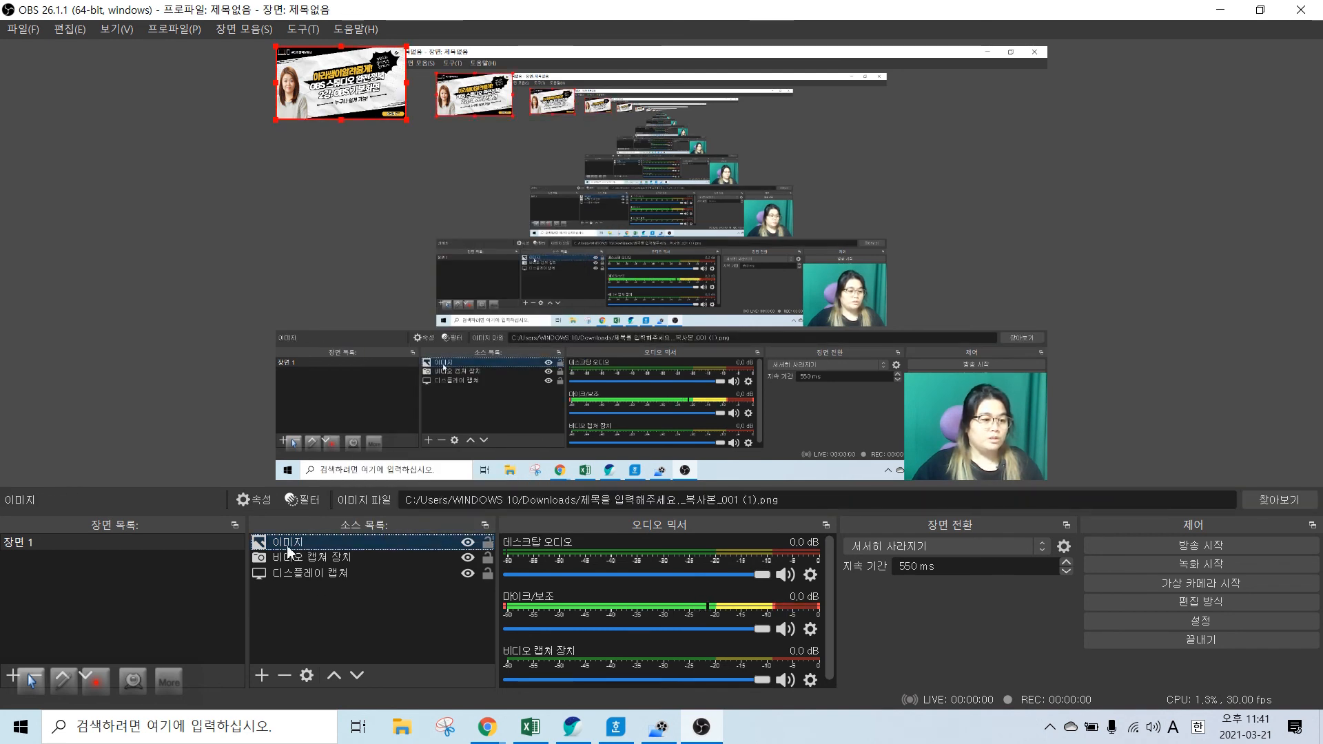
right_click(309, 544)
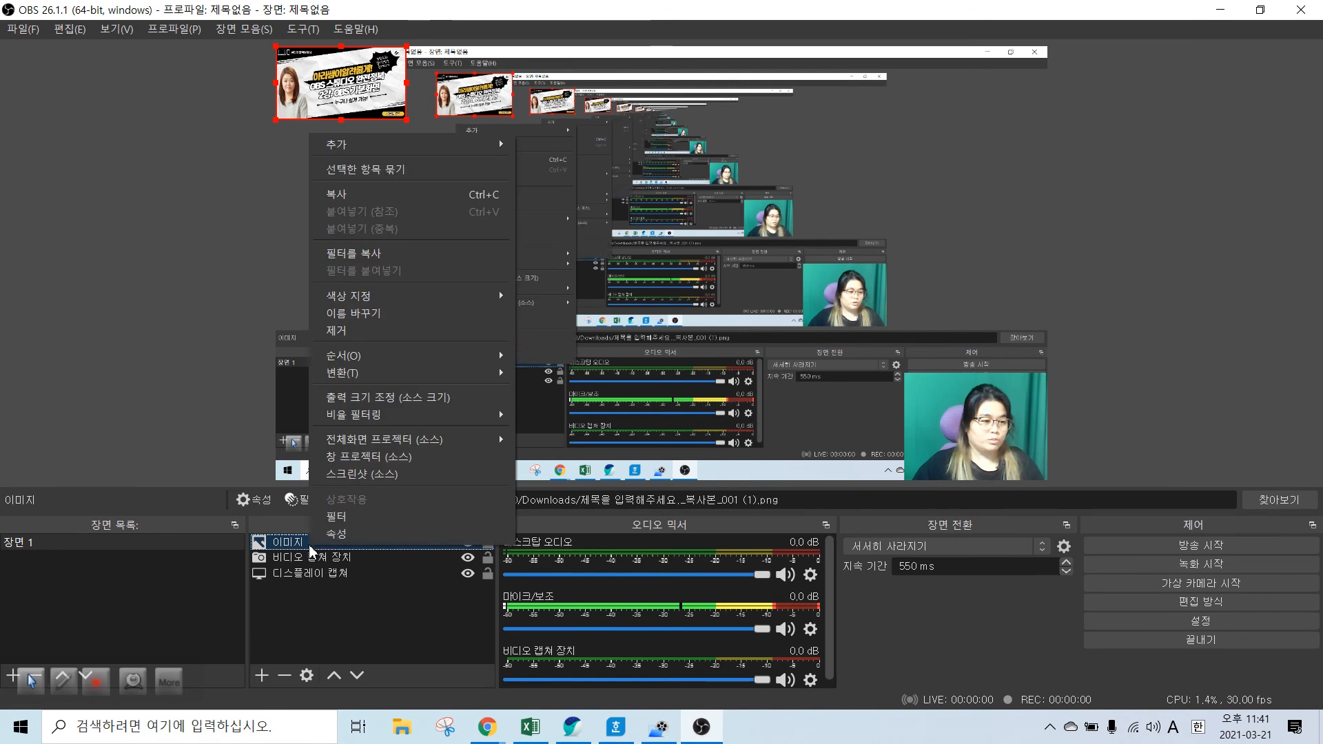
click(414, 318)
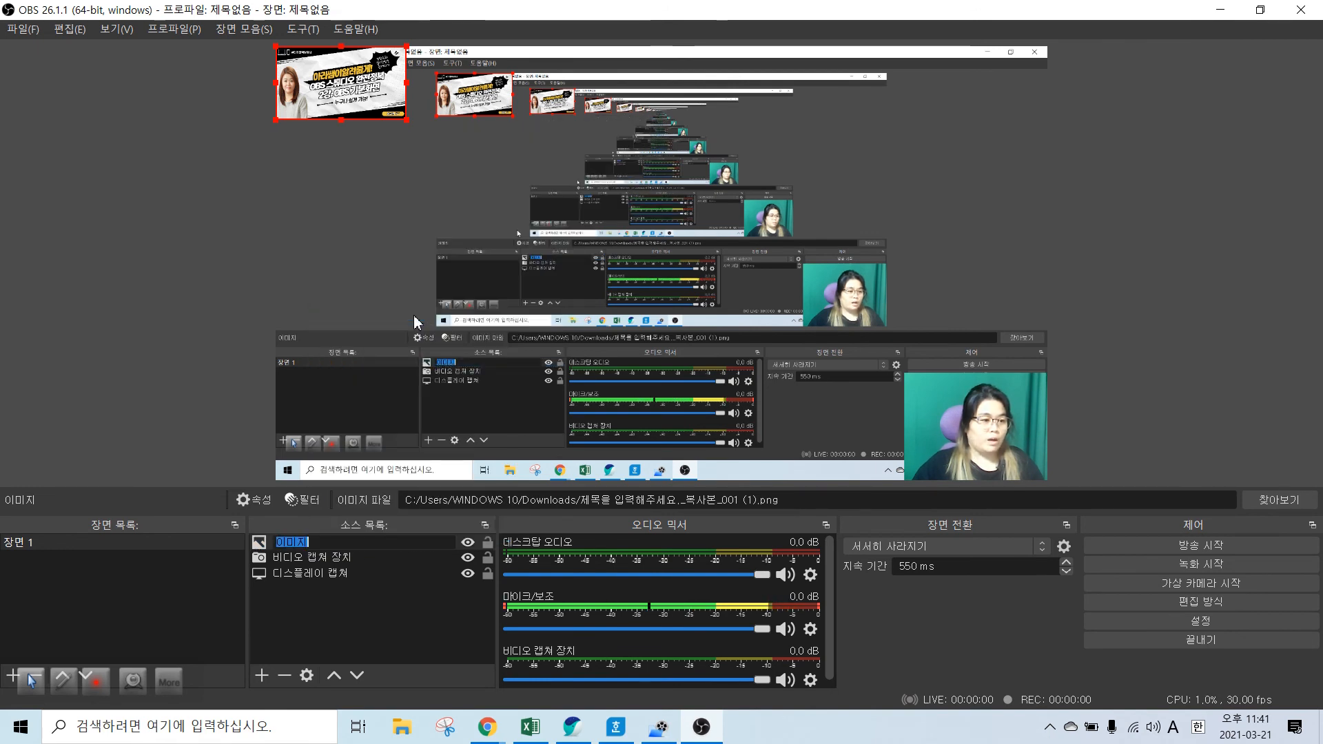
text(ㄲ)
key(BackSpace)
key(Hangul)
text(썸네일)
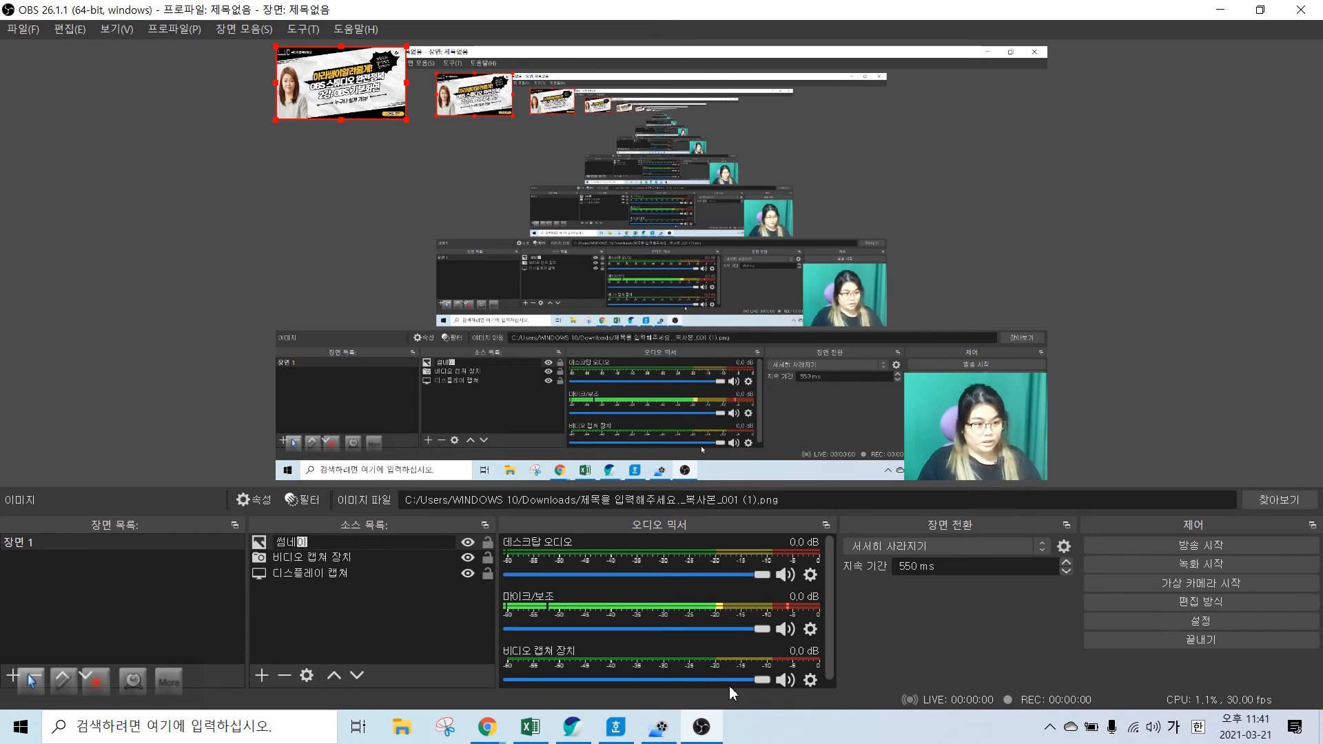
click(372, 640)
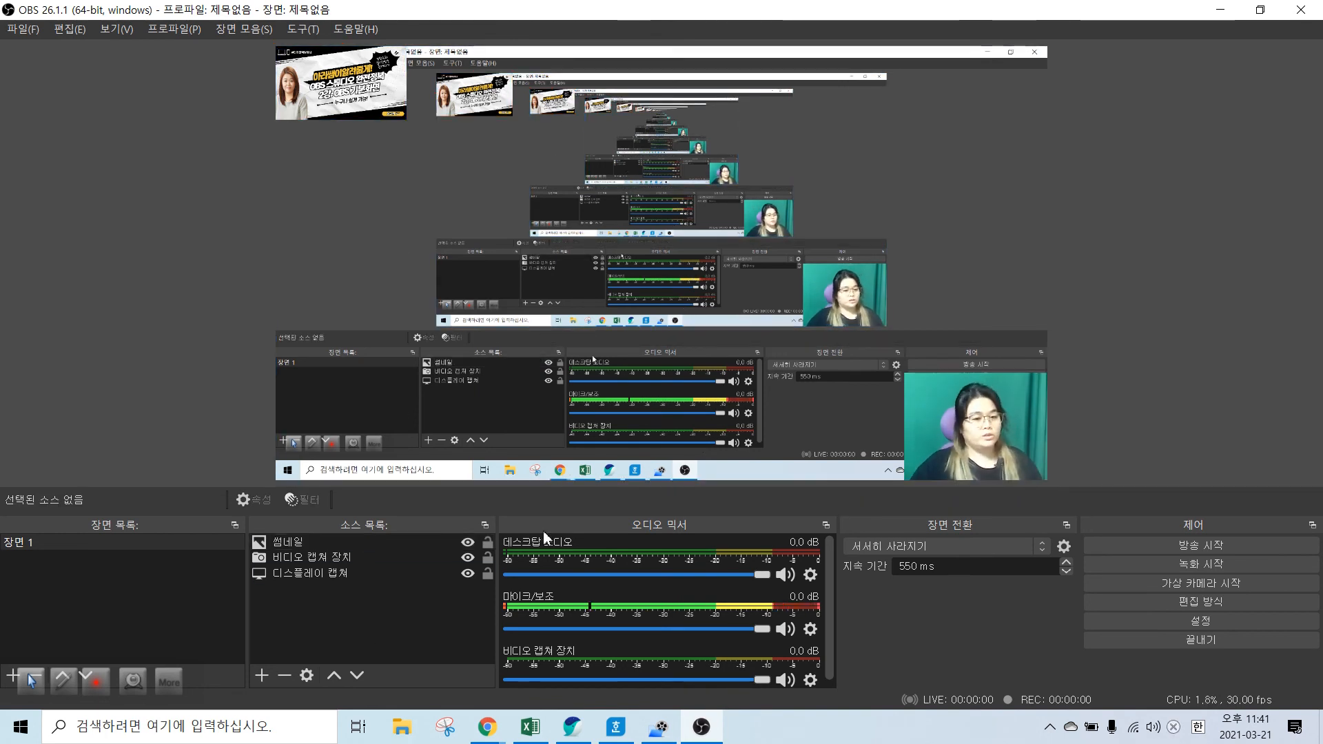
click(324, 639)
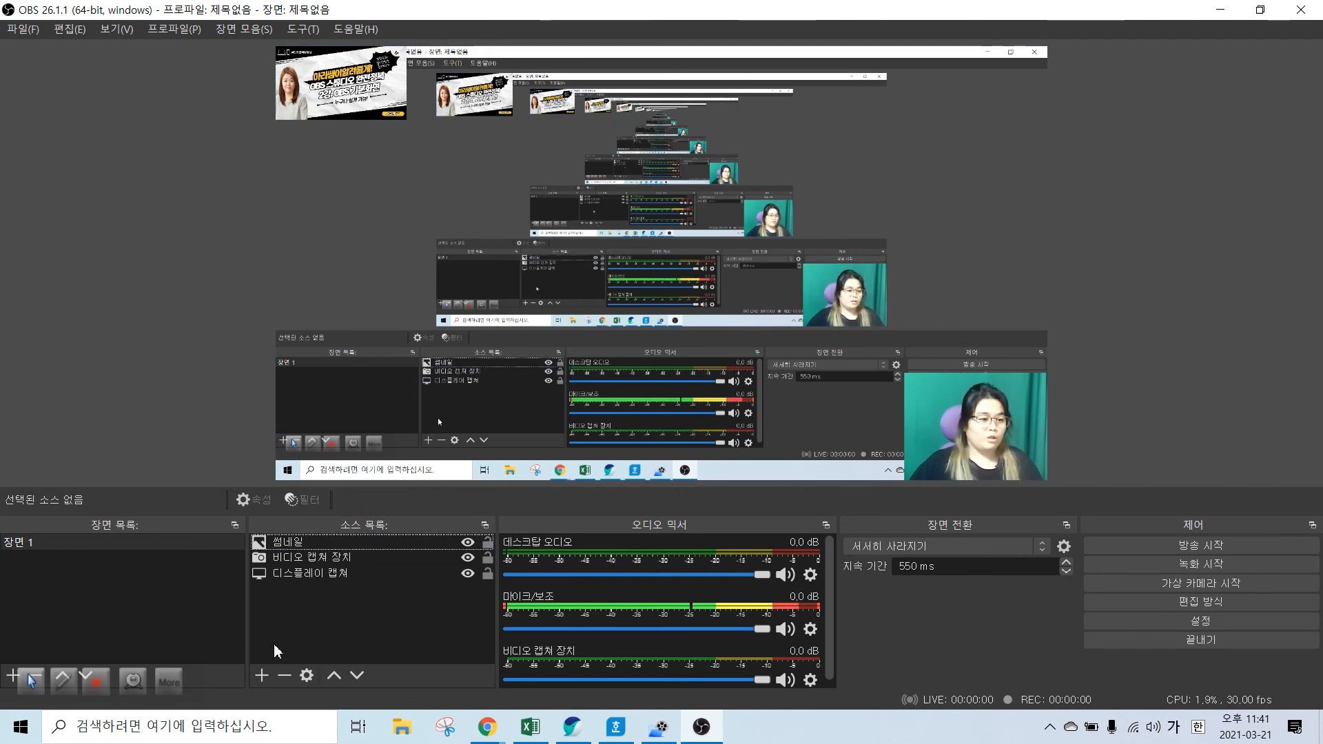
Add another new image source using 제목을 입력해주세요._001 (5).png from the Downloads folder
click(261, 677)
click(307, 562)
click(730, 485)
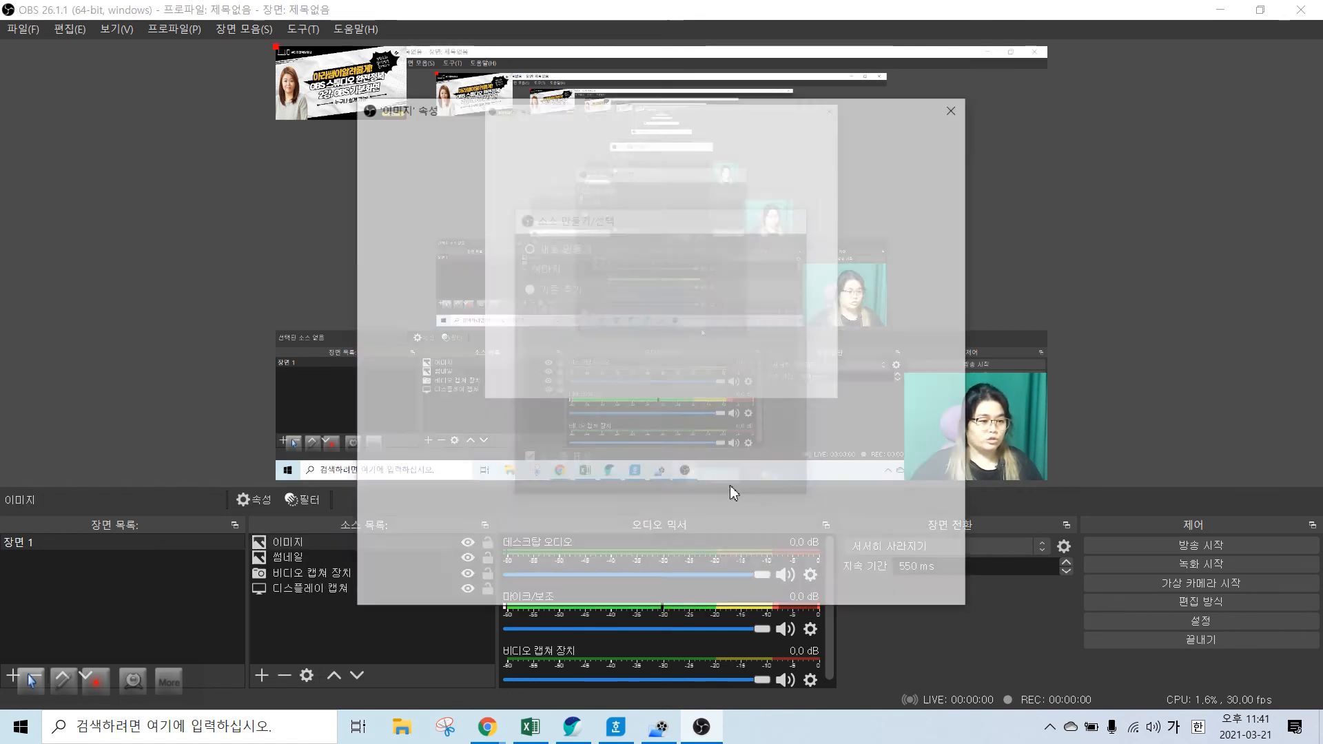
click(892, 466)
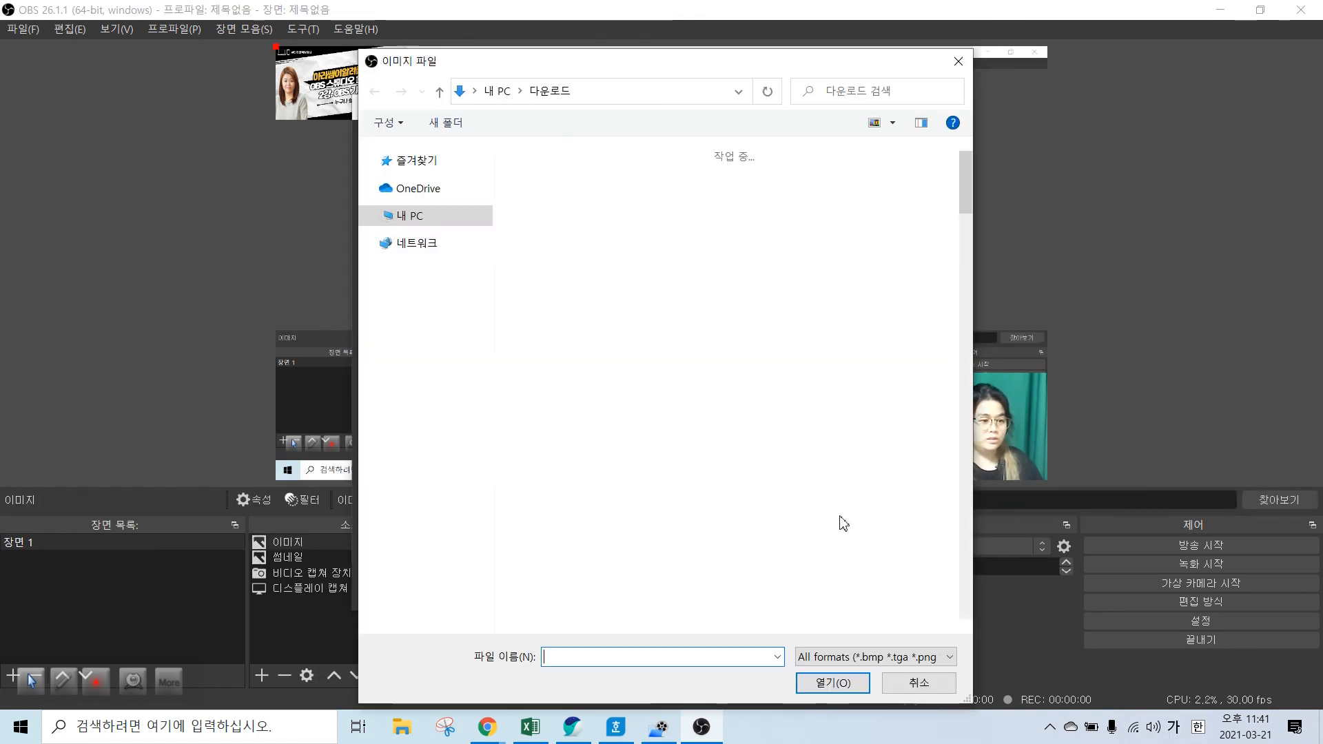
click(602, 506)
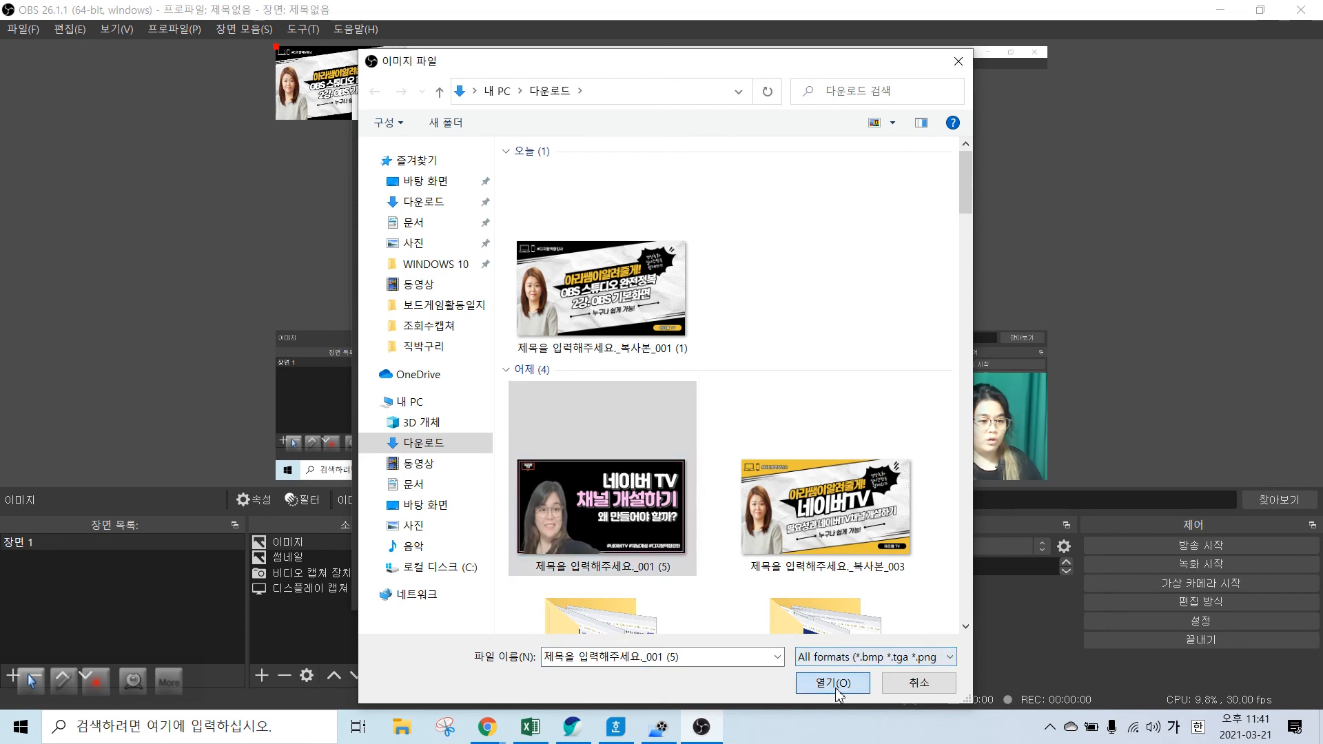
click(821, 682)
click(870, 591)
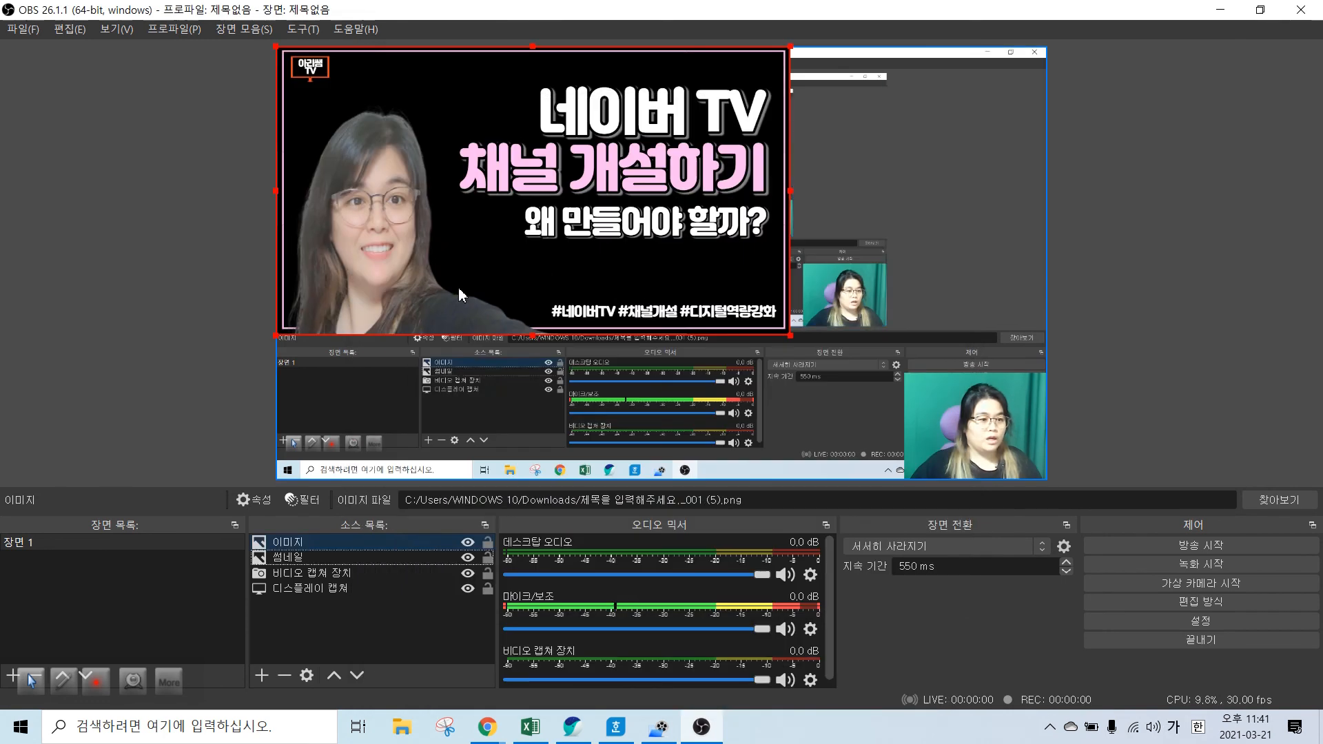
Shrink the new image source to a small thumbnail and place it below the 썸네일 image on the preview canvas
click(802, 72)
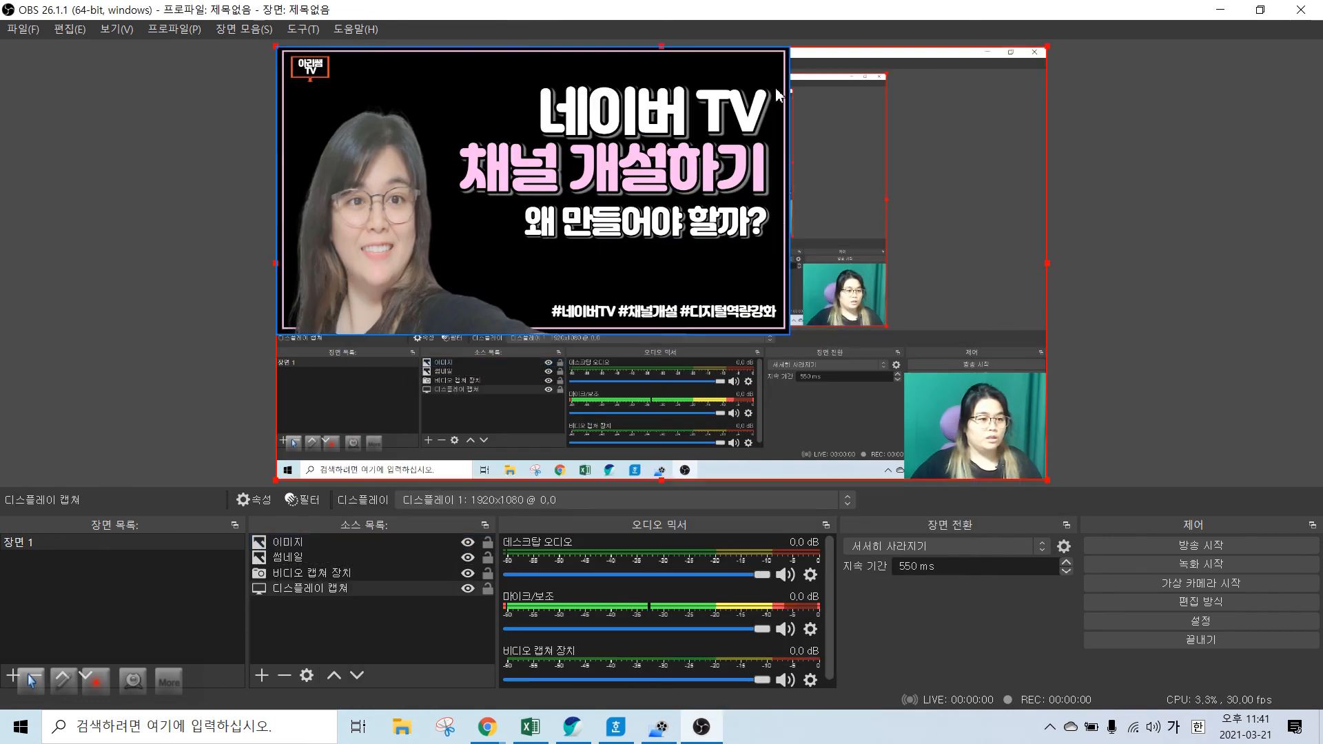
click(787, 332)
drag(785, 333, 428, 227)
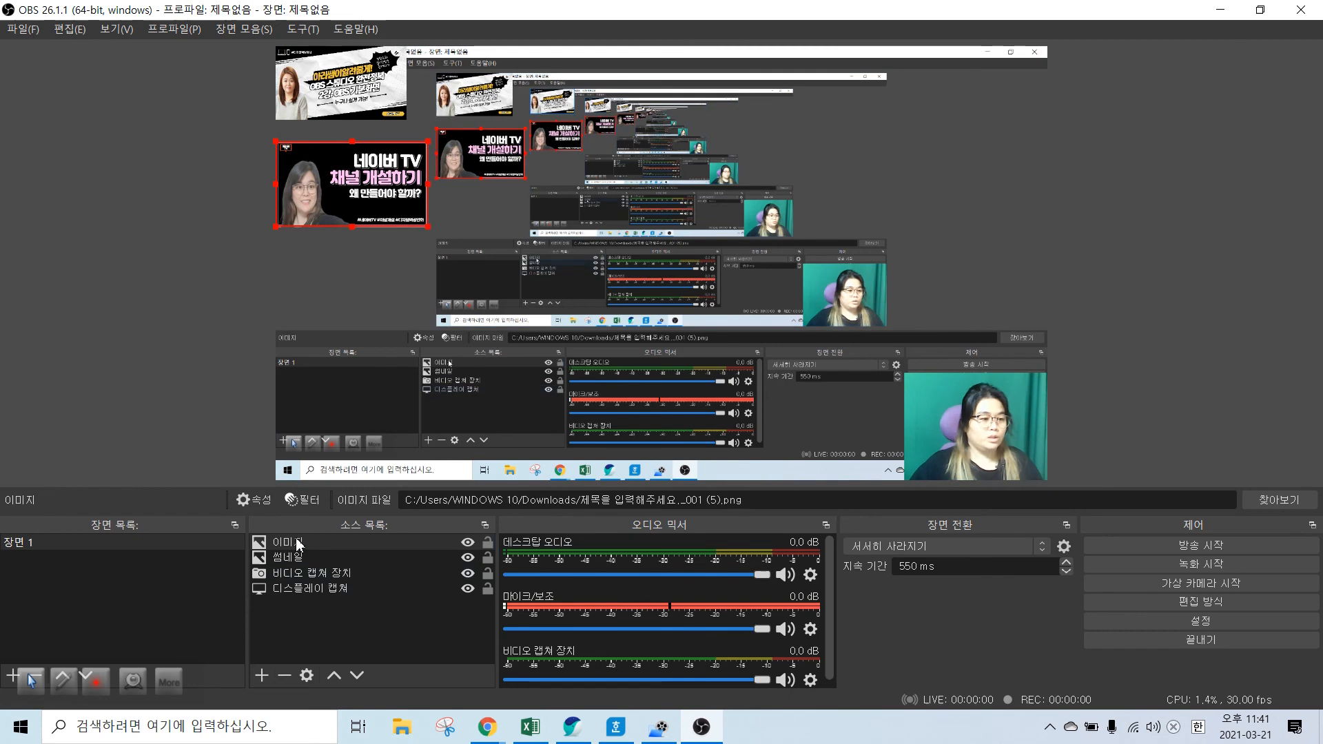
Rename the second image source as 네이버TV
right_click(370, 544)
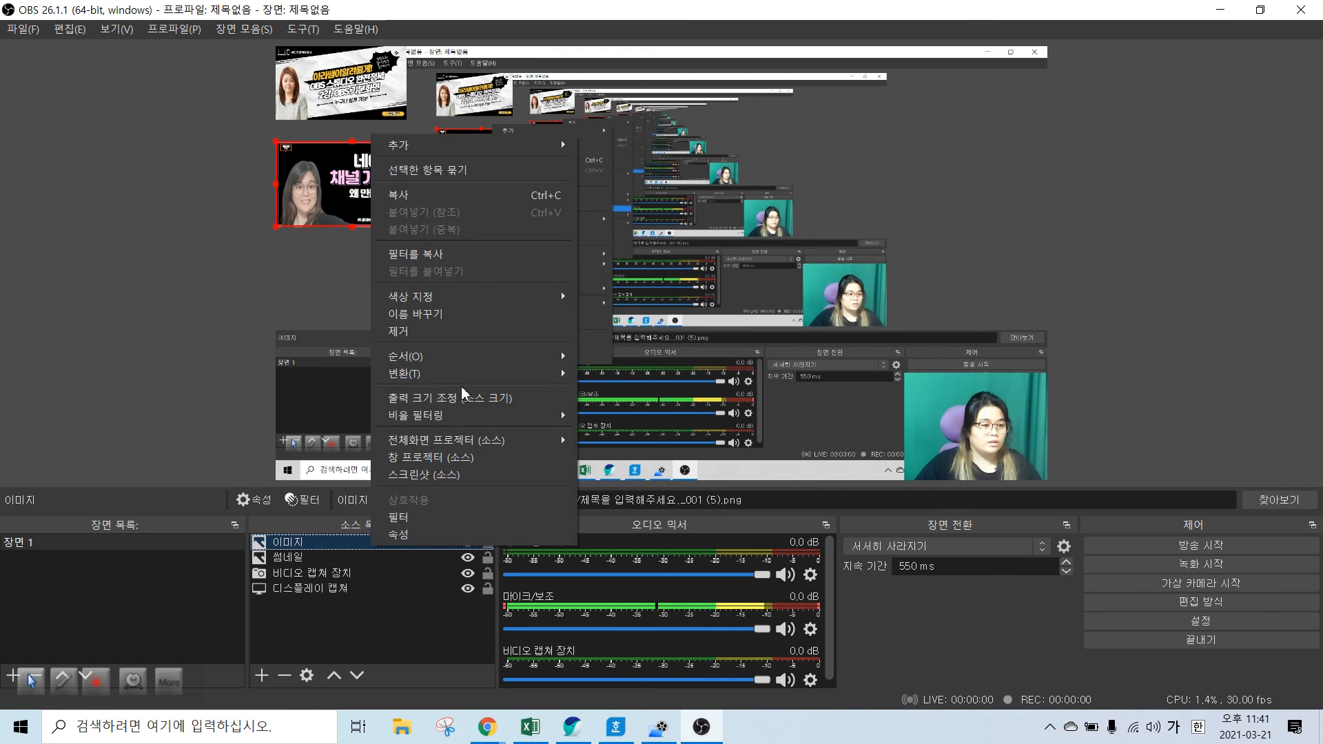
click(448, 314)
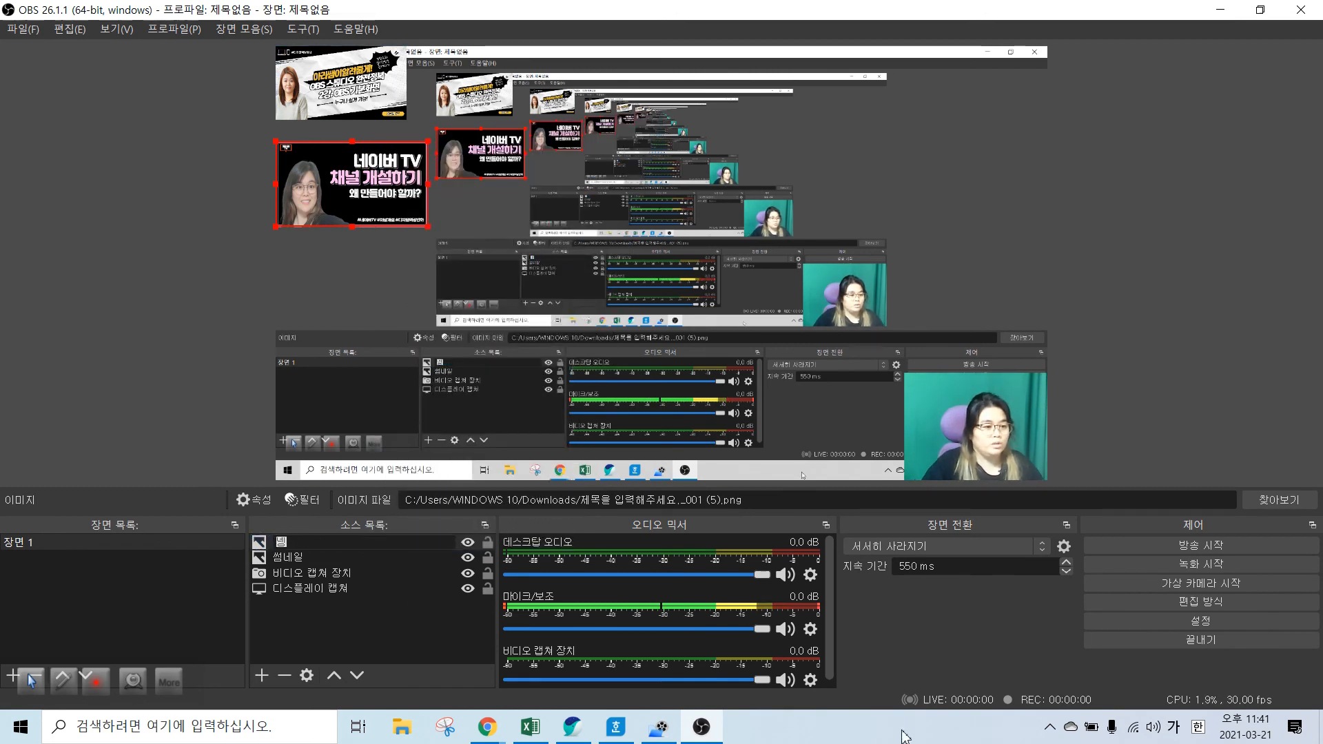
text(네이버TV)
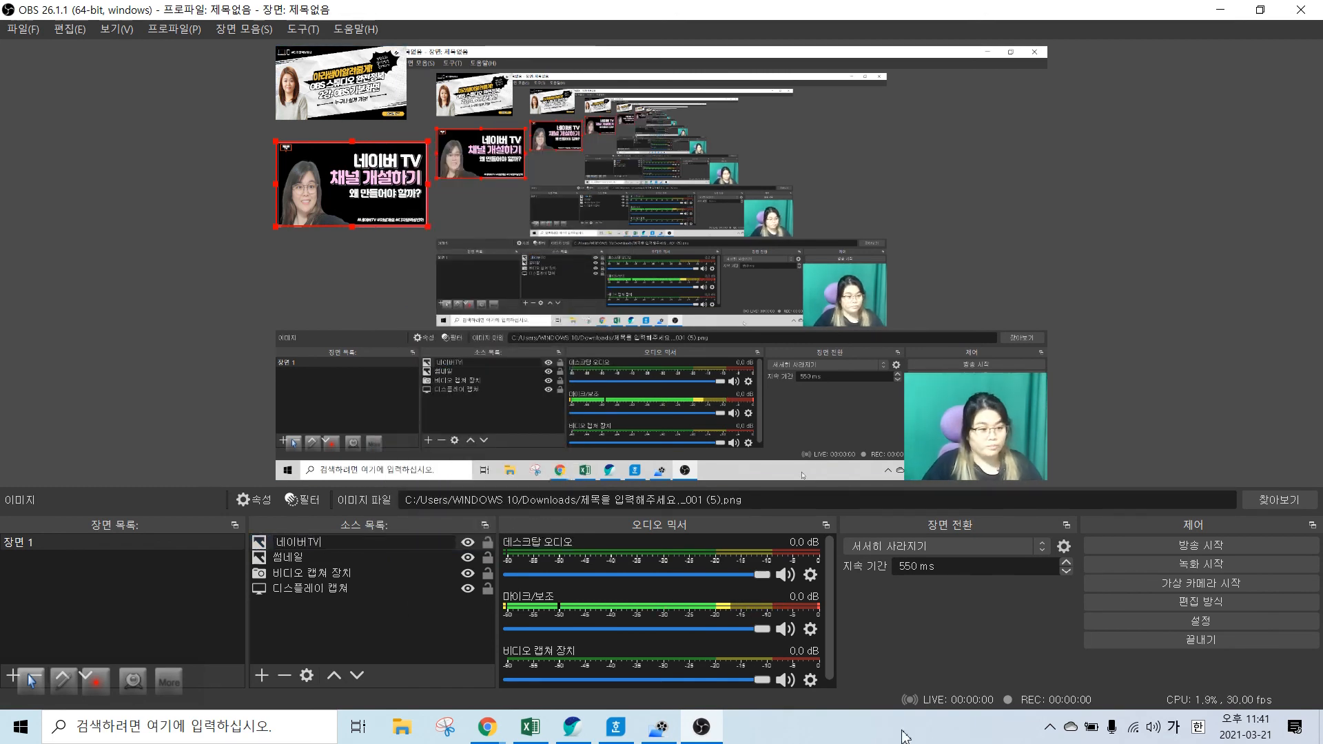
click(503, 426)
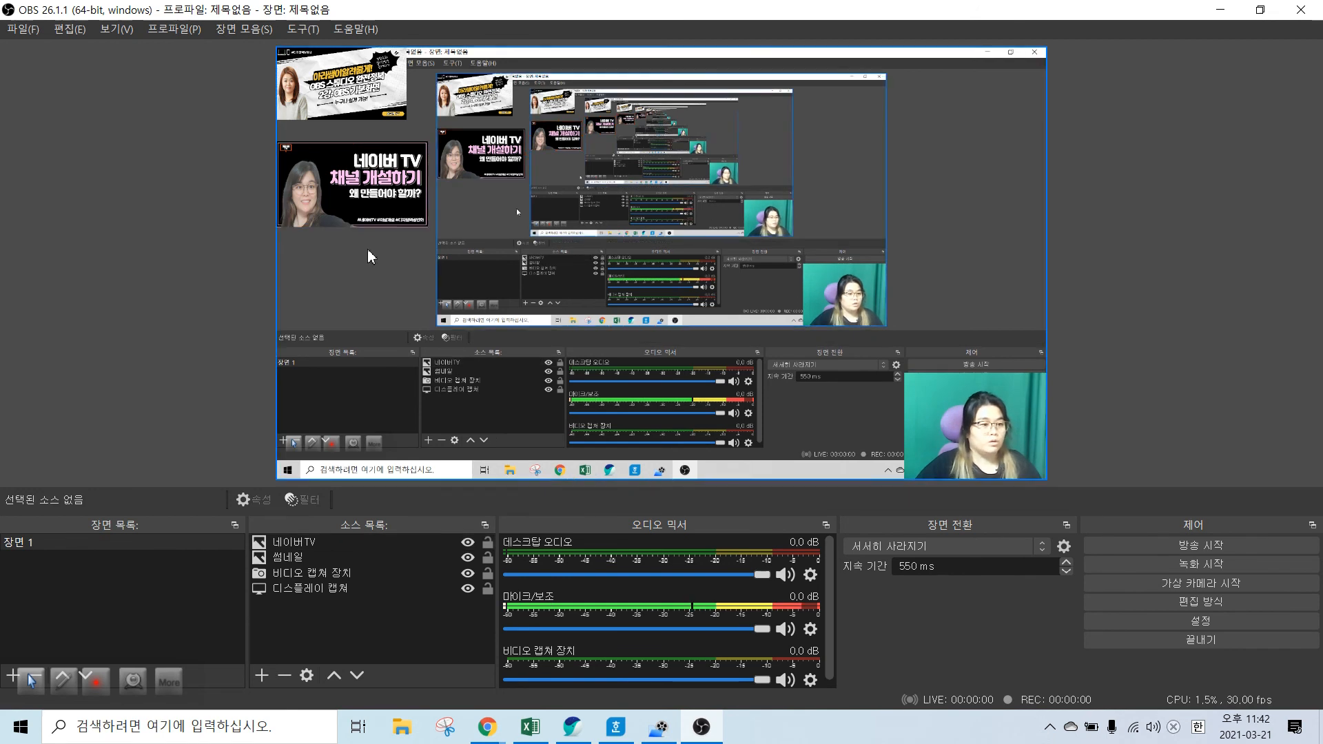
Hide and show again the 네이버TV and 썸네일 image sources, one after the other
click(328, 544)
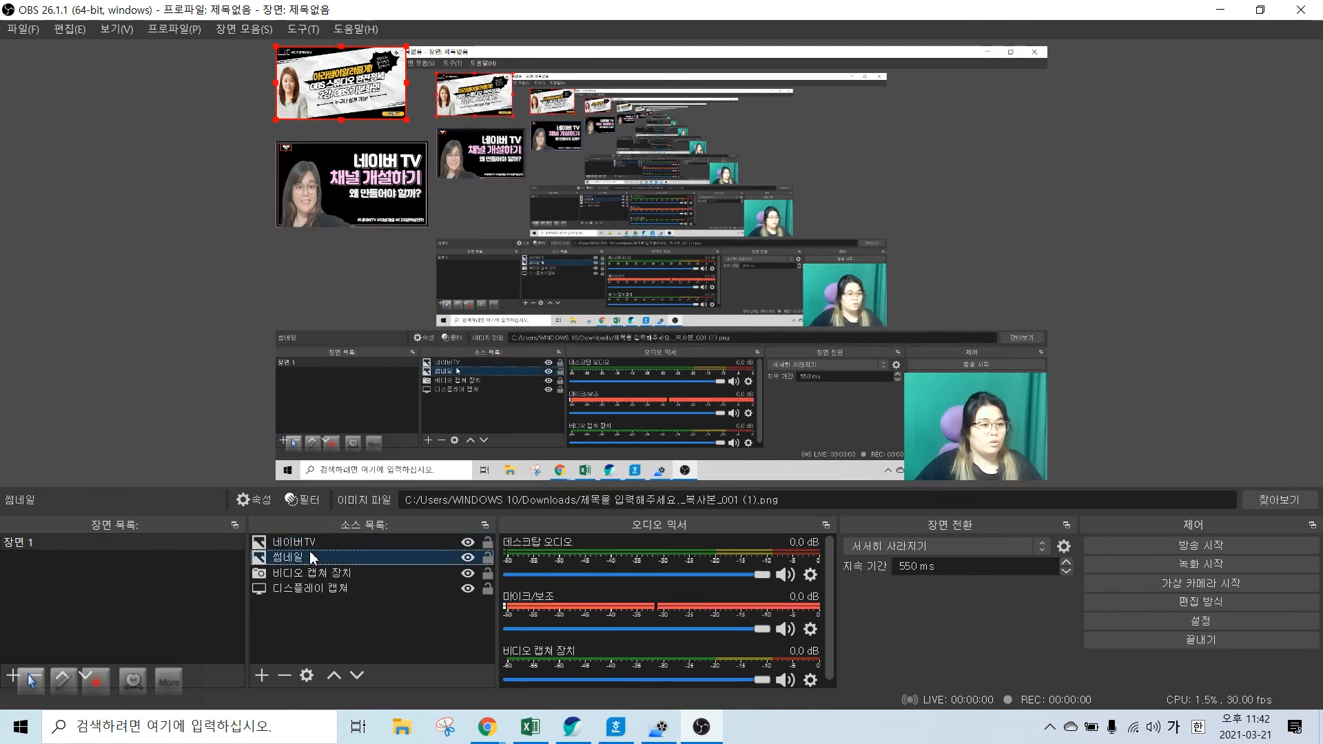
click(343, 638)
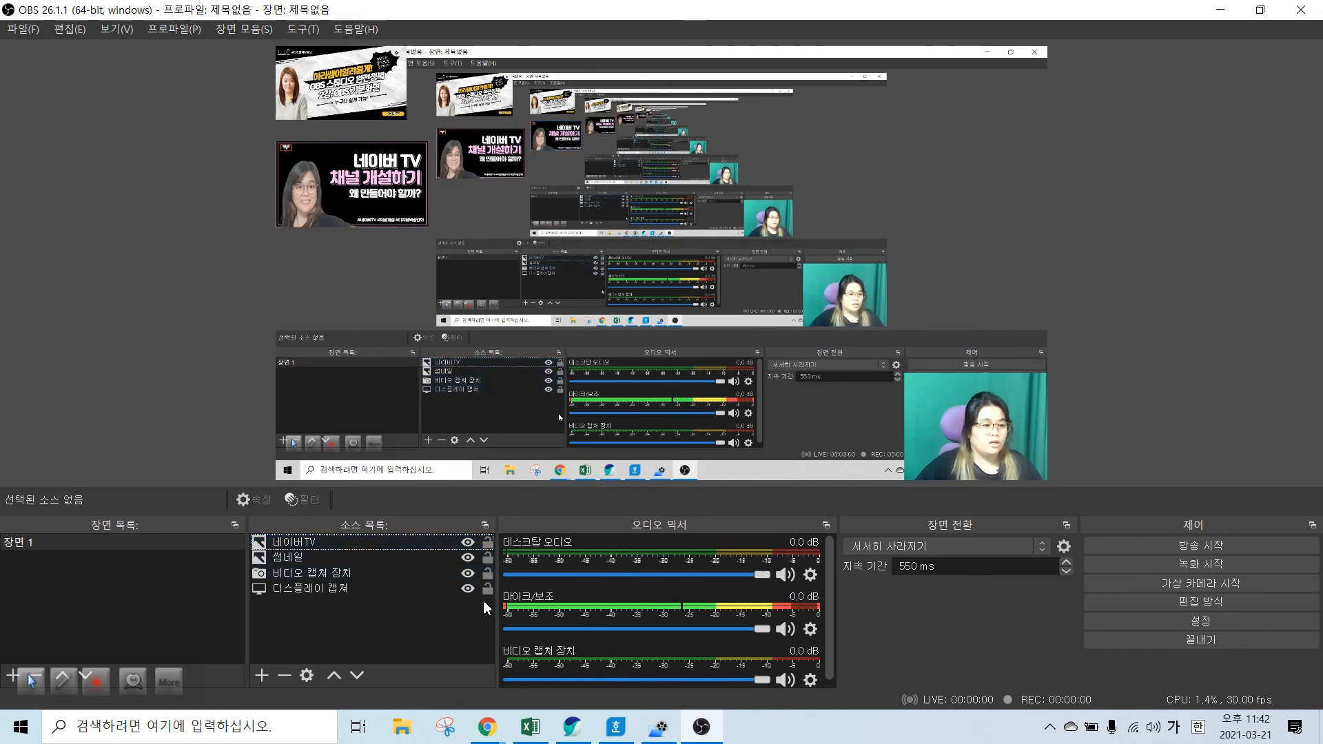
click(468, 543)
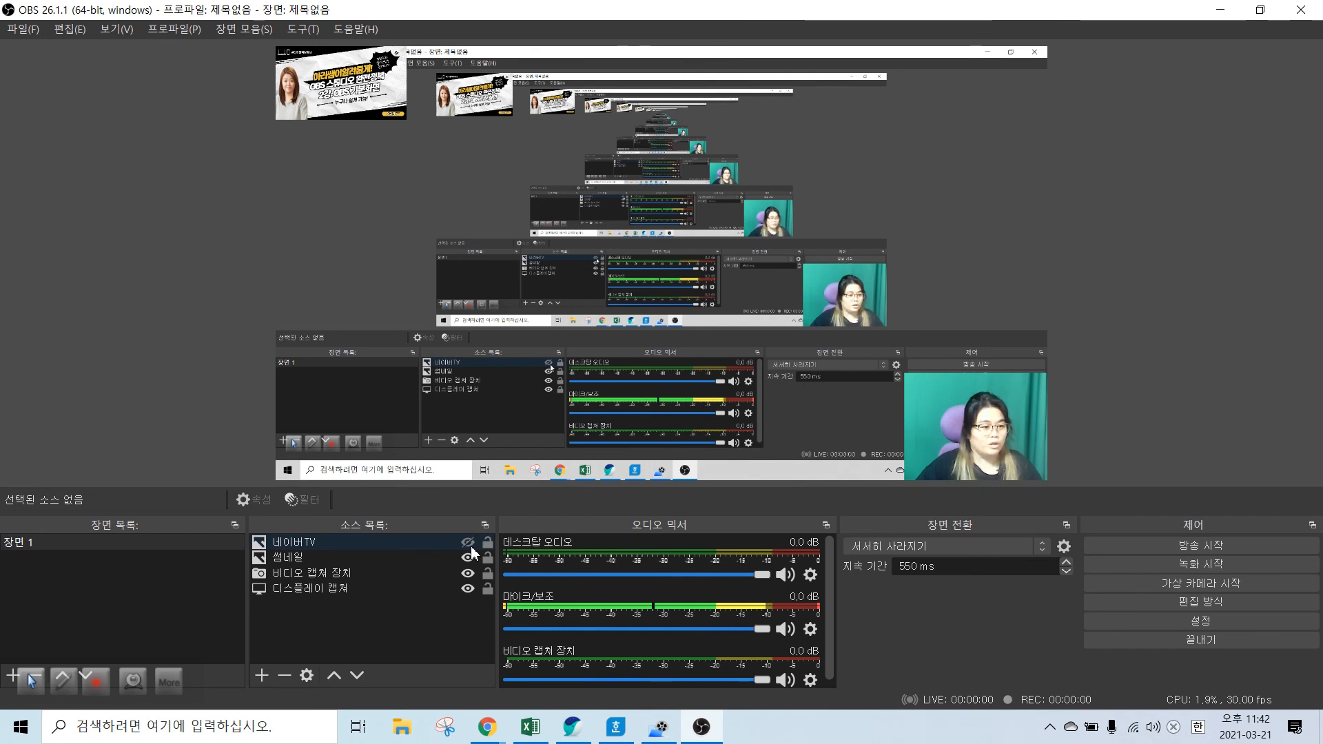
click(470, 544)
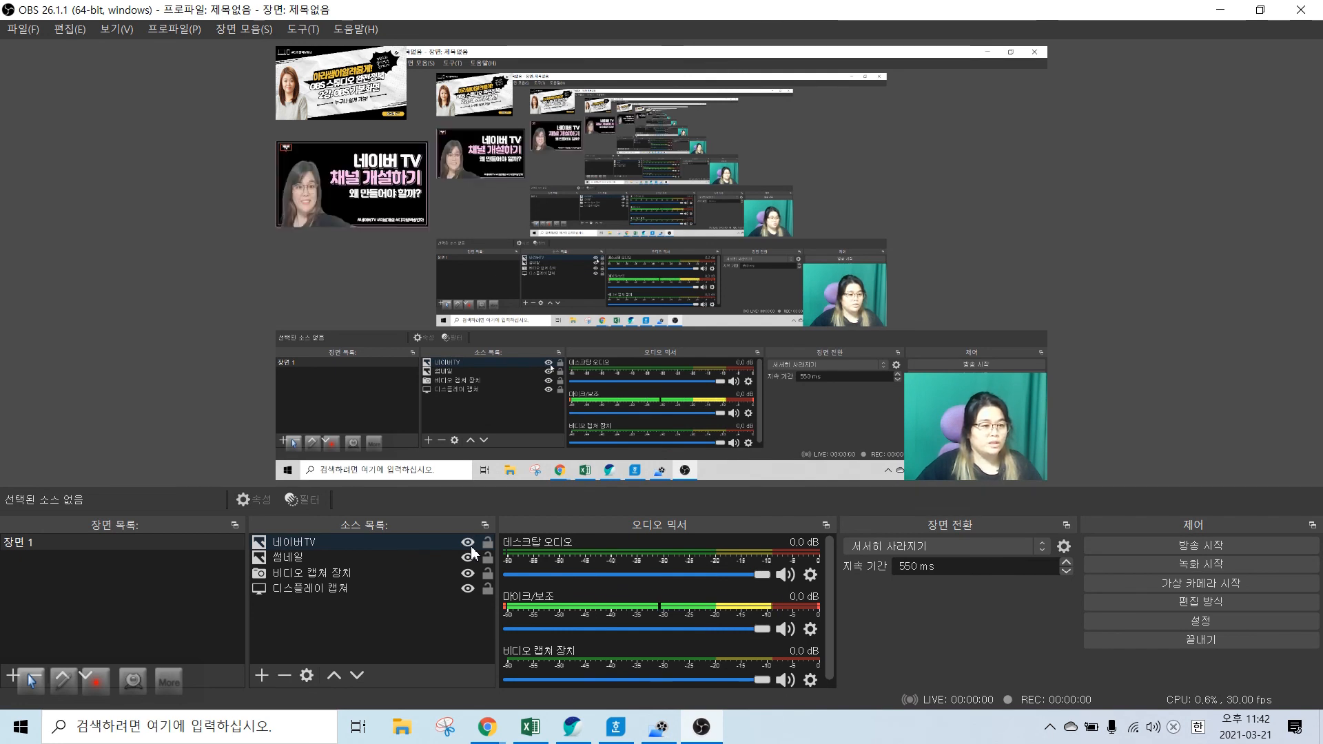
click(469, 557)
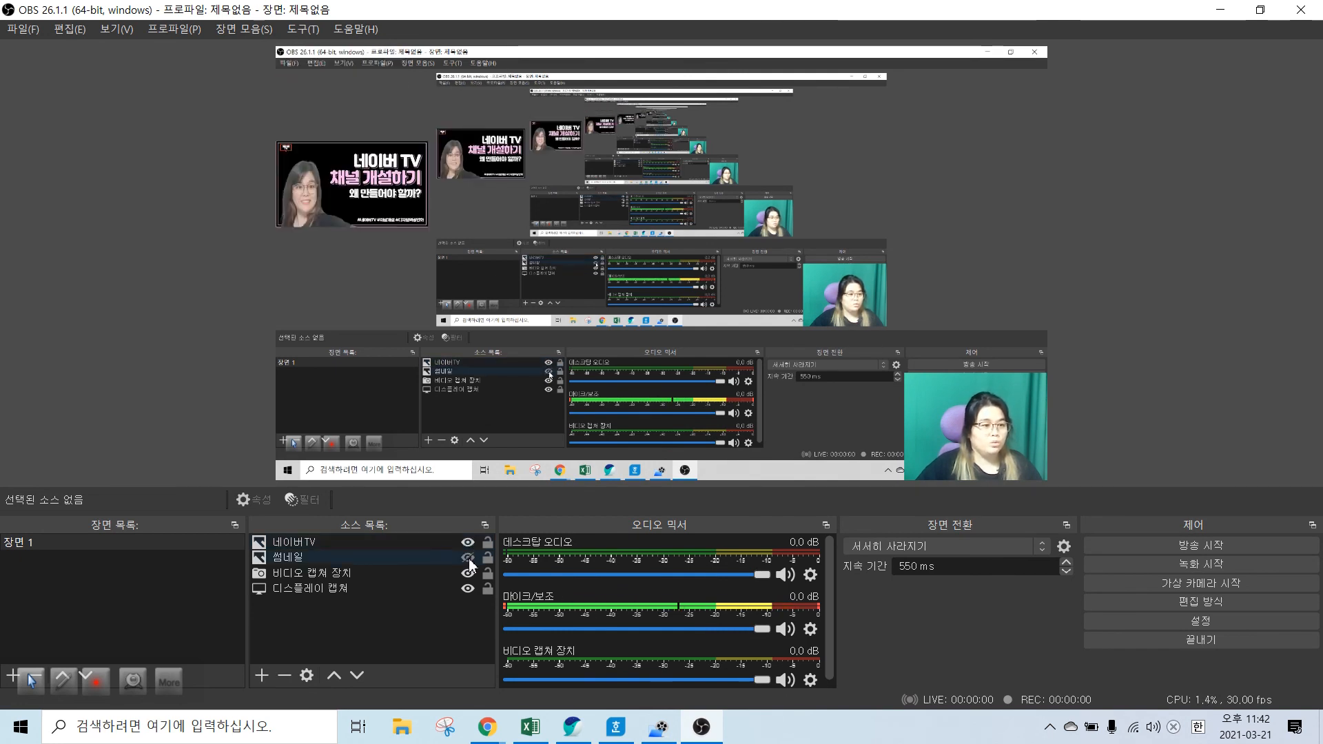
click(468, 558)
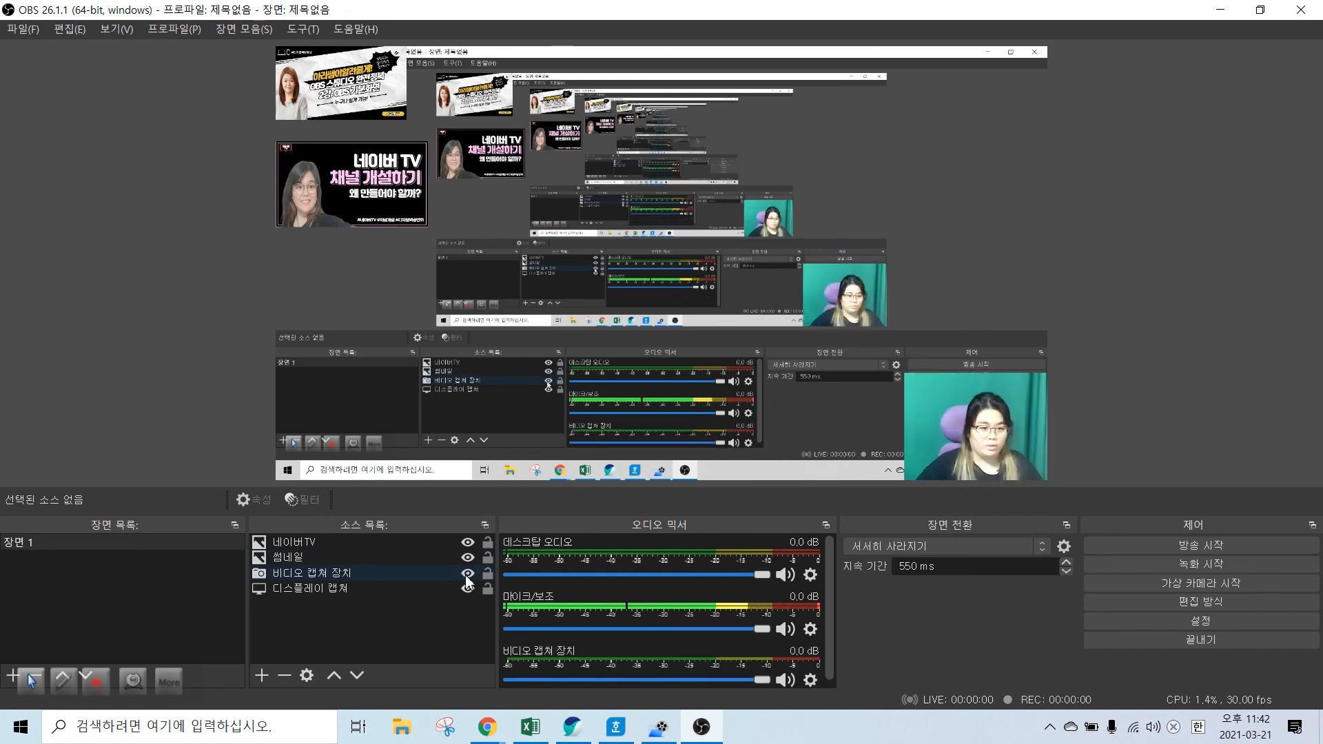
Move the 비디오 캡쳐 장치 source below 디스플레이 캡쳐 in the source order
click(332, 576)
drag(330, 576, 331, 607)
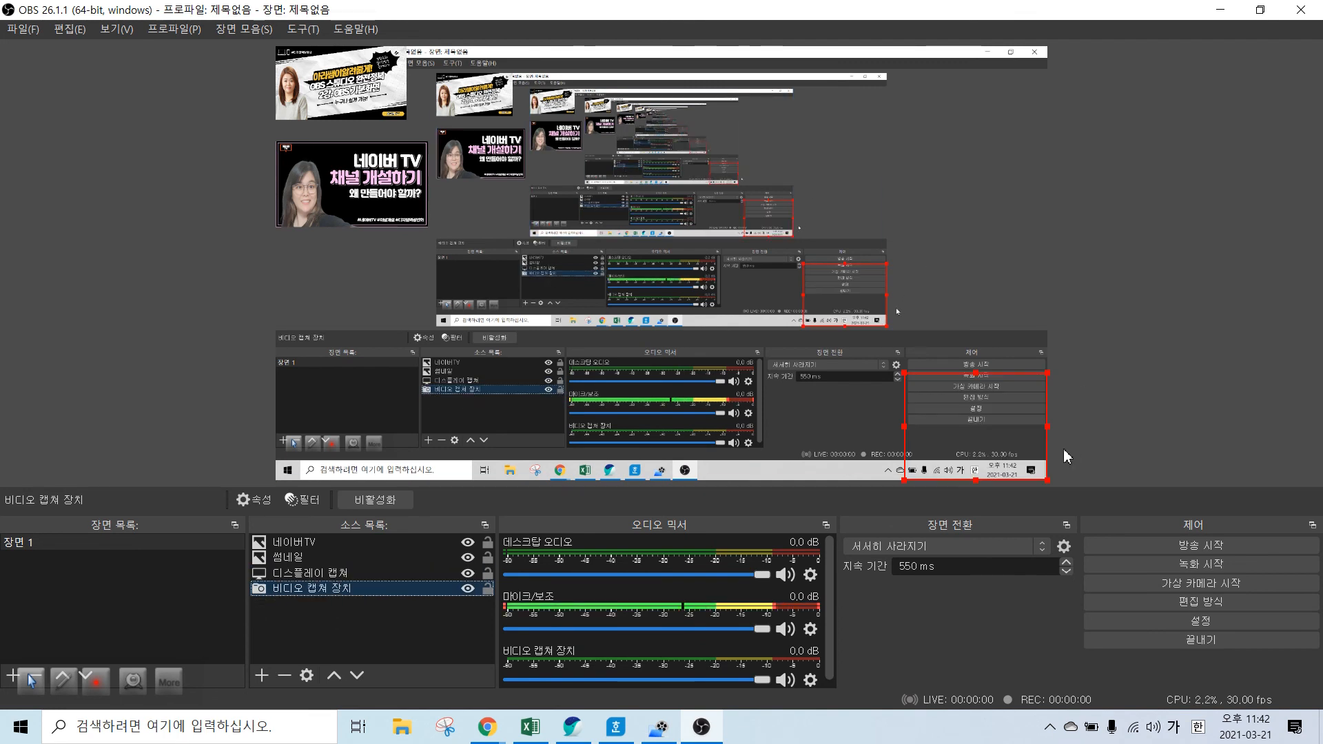
click(1128, 458)
Select the 비디오 캡쳐 장치 and 디스플레이 캡쳐 sources in turn to examine the areas they cover in the preview
click(321, 590)
click(1097, 373)
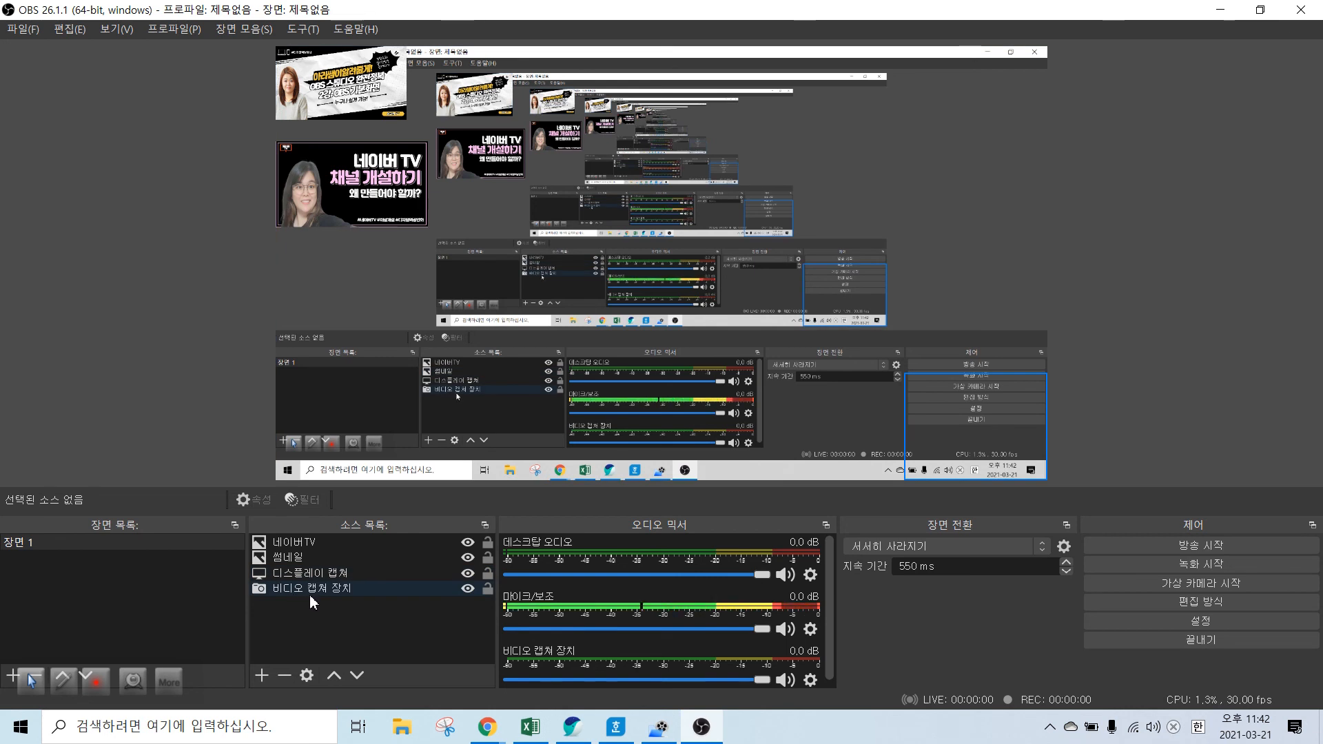
click(319, 574)
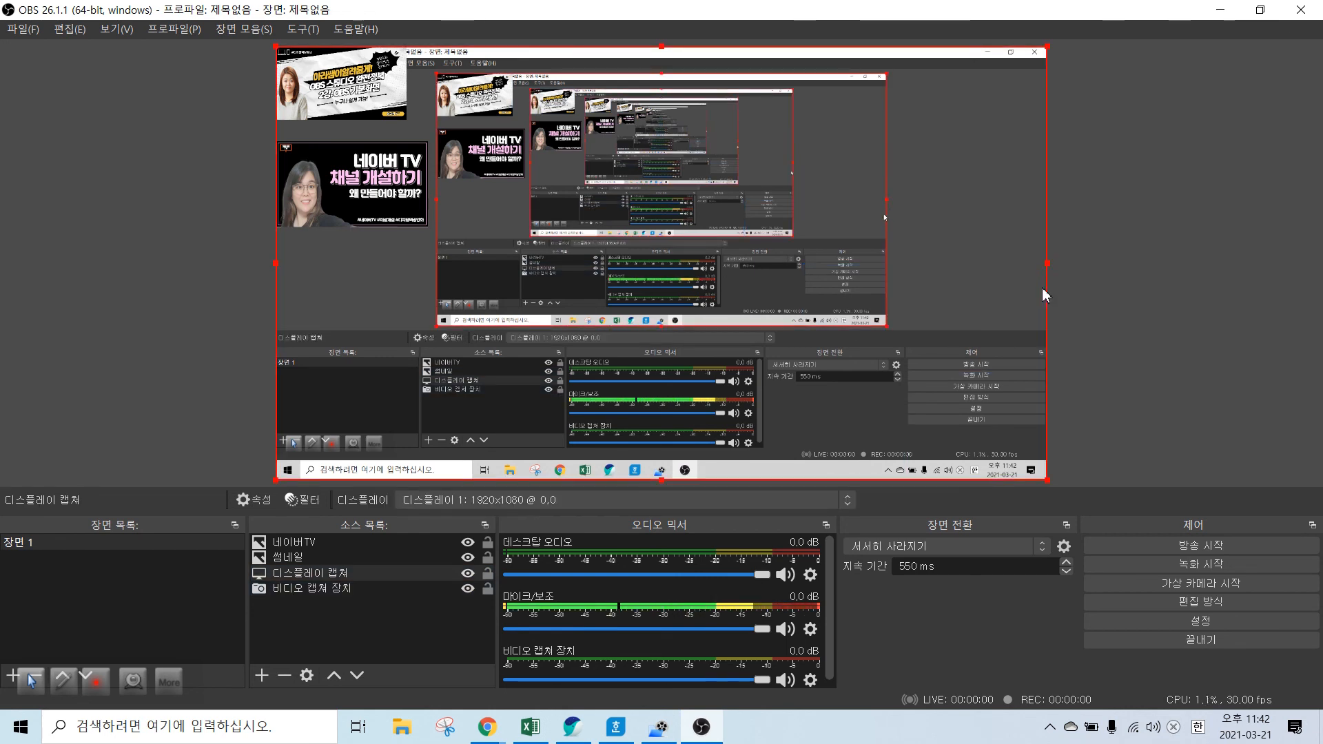
Shrink the 디스플레이 캡쳐 source in the preview to uncover the webcam, and enlarge it again to fill the canvas
drag(1043, 263, 890, 283)
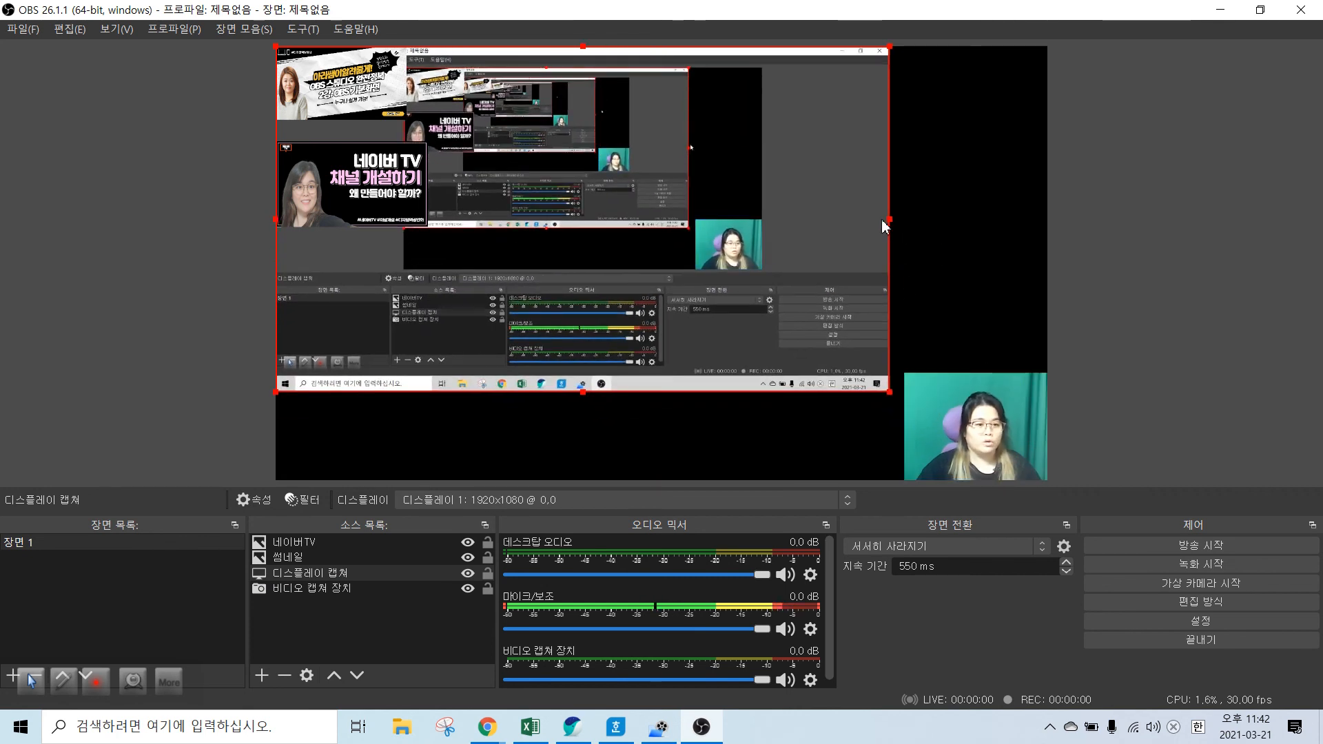
drag(891, 218, 1048, 348)
click(371, 628)
Move the 디스플레이 캡쳐 source below 비디오 캡쳐 장치 in the source order and clear the source selection
mouse_move(317, 575)
mouse_down()
mouse_move(306, 593)
mouse_move(318, 601)
mouse_up()
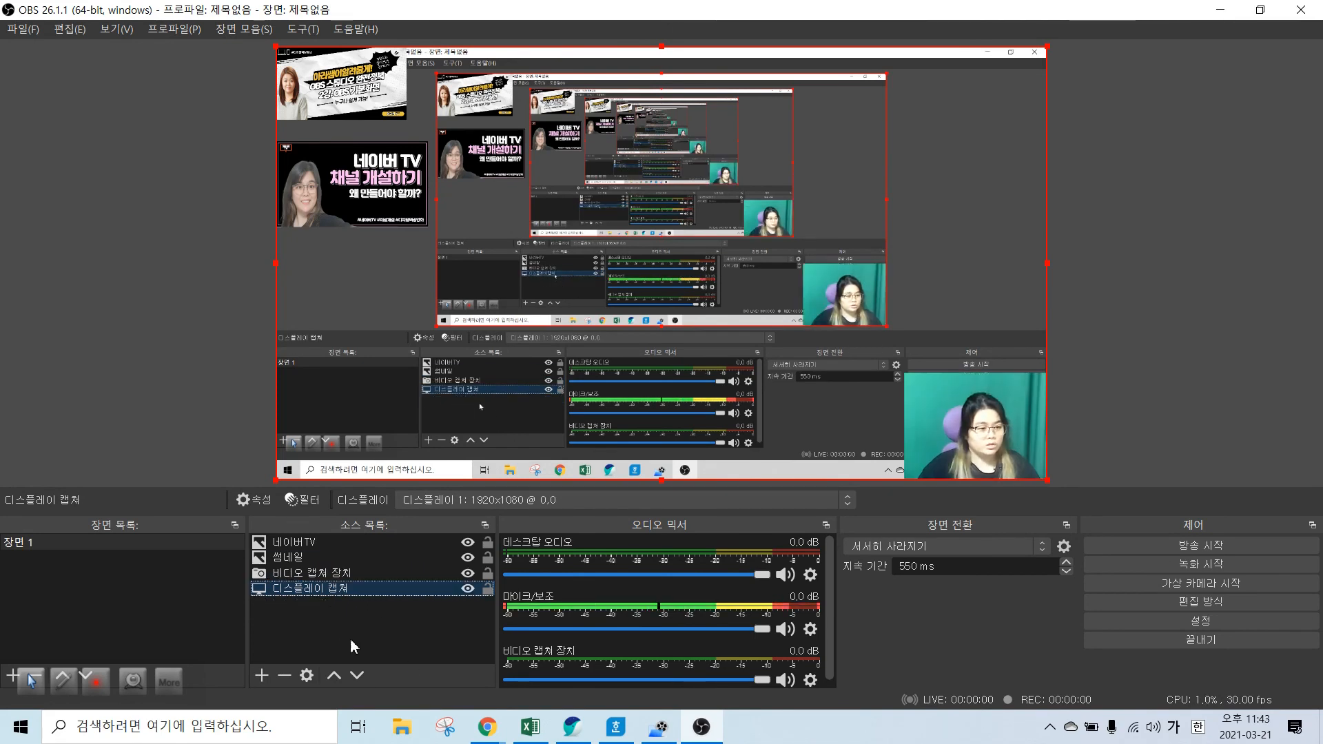
click(331, 680)
click(360, 676)
click(435, 629)
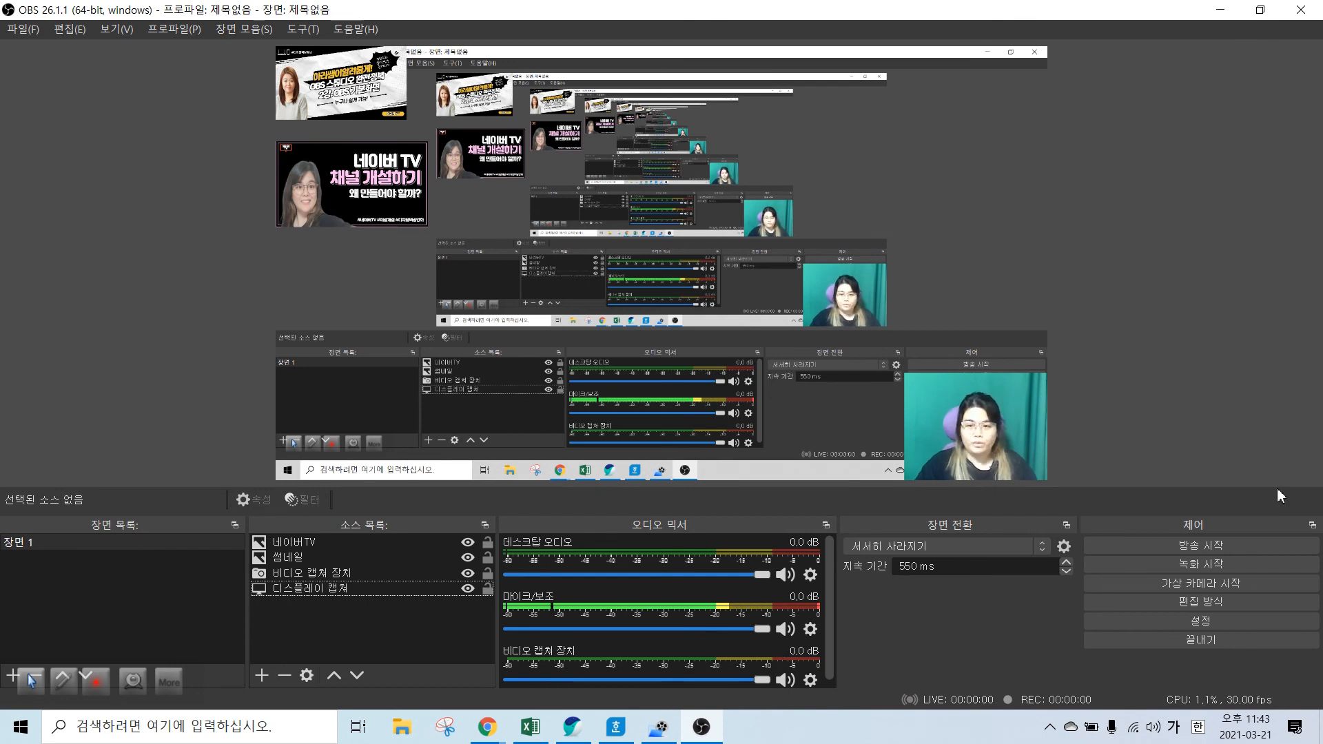
Draw red pen arrows pointing at the 장면 목록, 소스 목록, 오디오 믹서, 장면 전환 and 제어 headings, and mark the listed sources
click(62, 681)
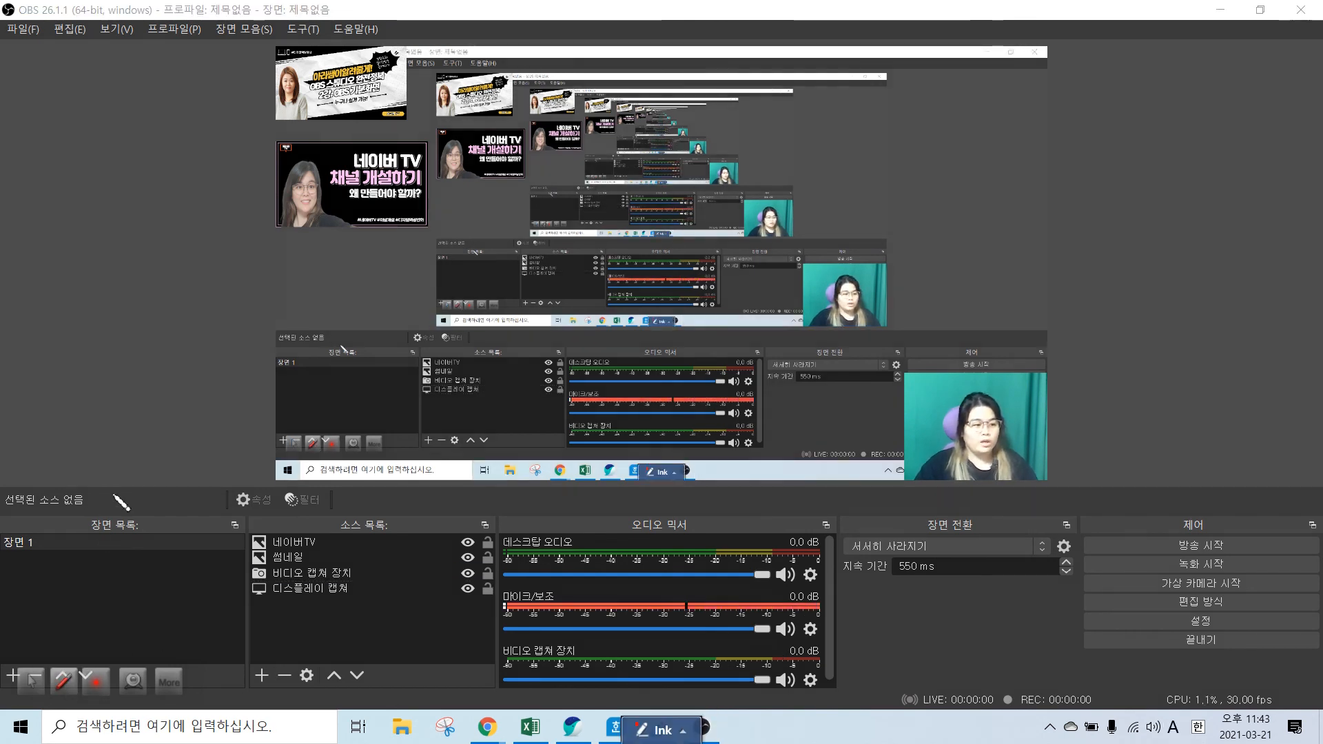
drag(105, 488, 125, 504)
drag(373, 466, 374, 498)
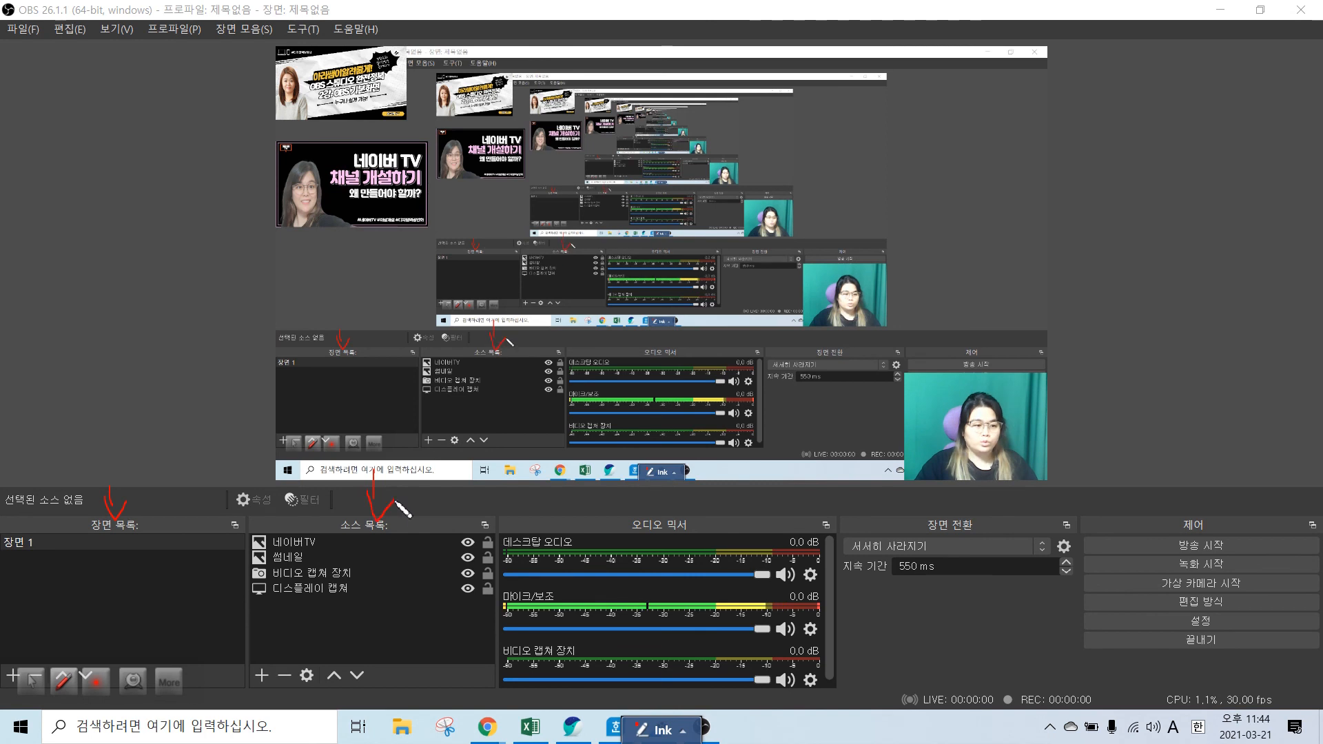
mouse_move(990, 456)
mouse_down()
mouse_move(991, 527)
mouse_move(1032, 510)
mouse_up()
drag(1224, 477, 1266, 470)
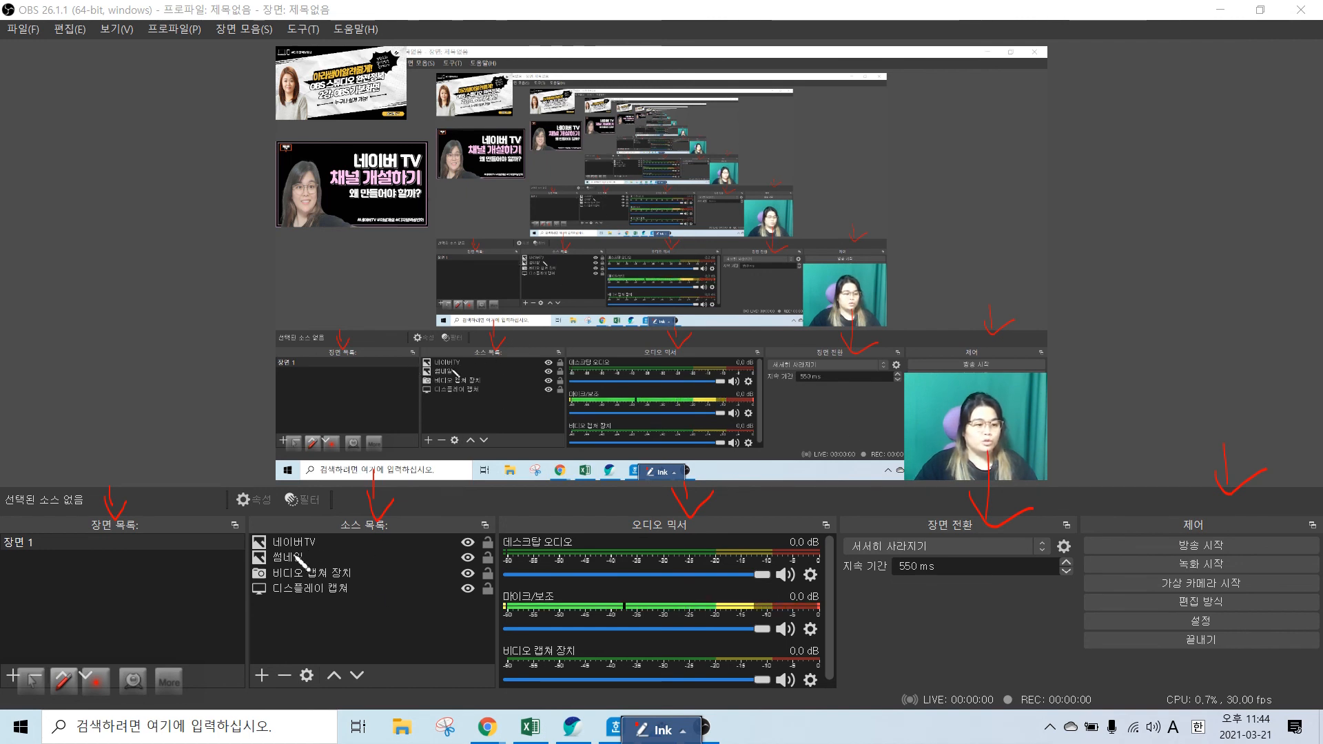
drag(210, 576, 245, 579)
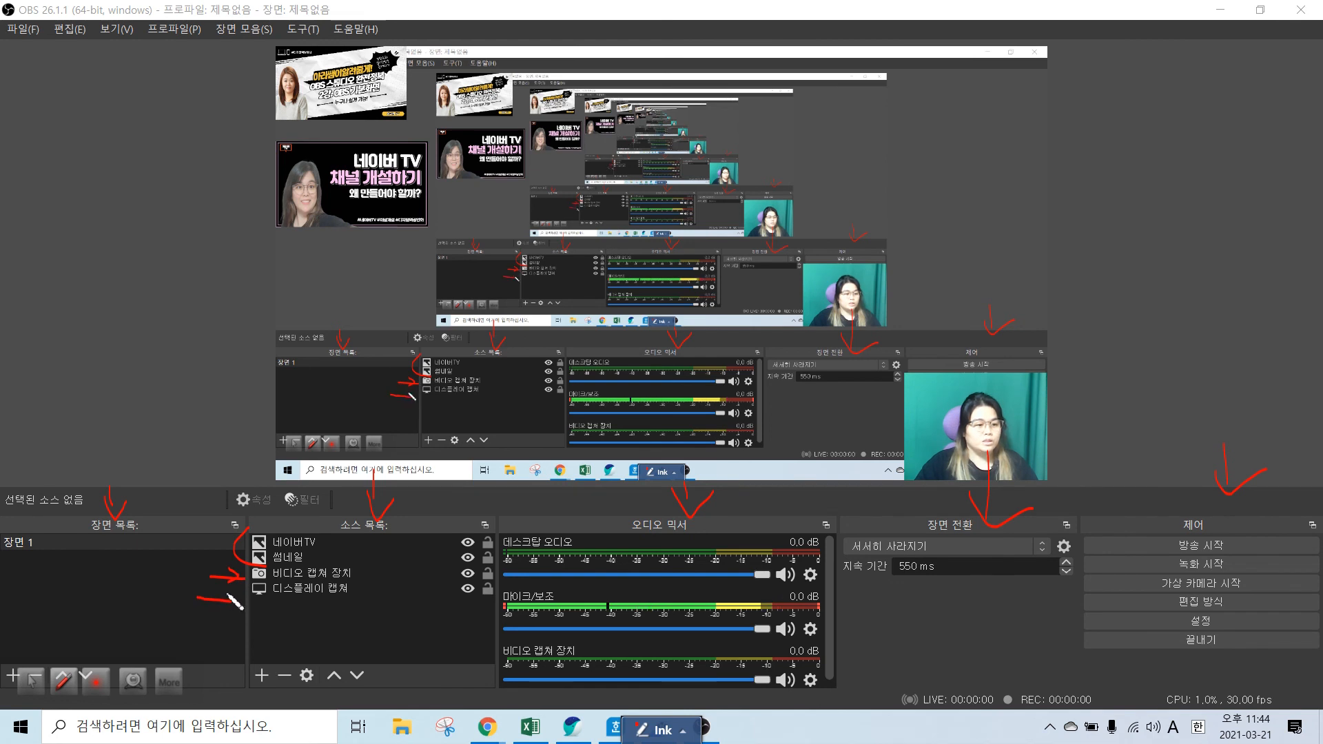